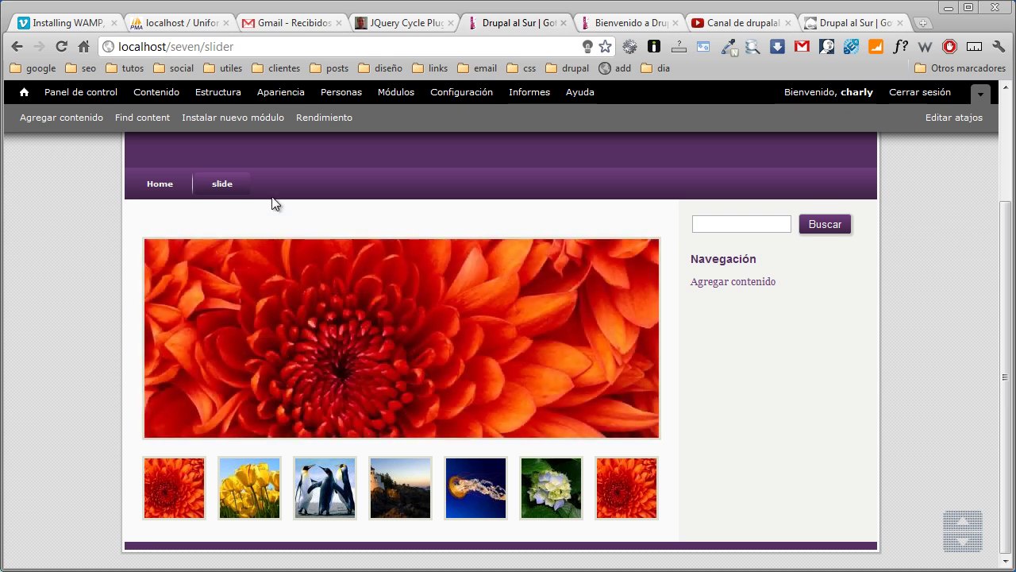
Look over the transition effect demos on the jQuery Cycle Plugin page
{"action": "left_click", "coordinate": [385, 29]}
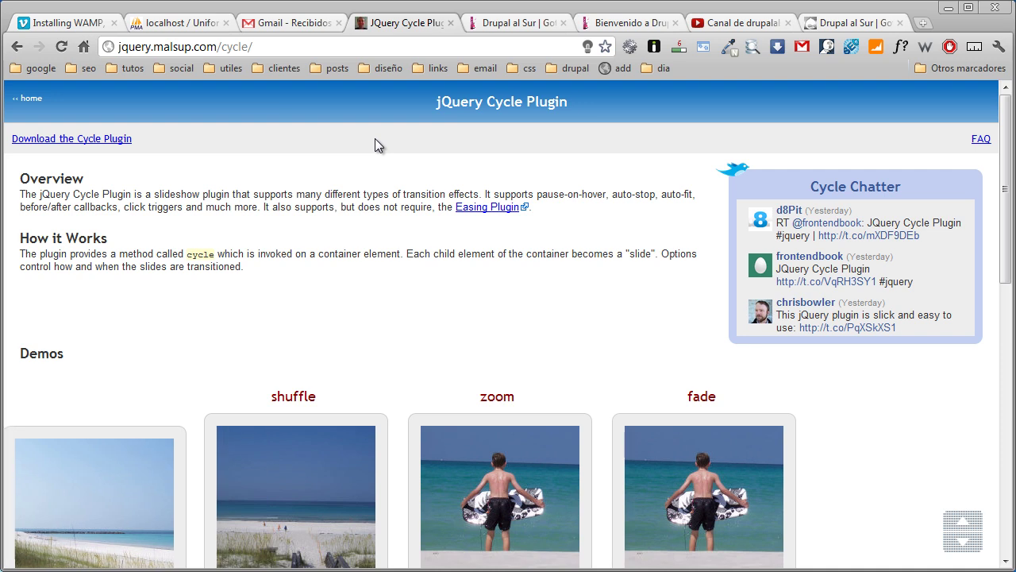
{"action": "scroll", "coordinate": [868, 361], "scroll_direction": "down", "scroll_amount": 1}
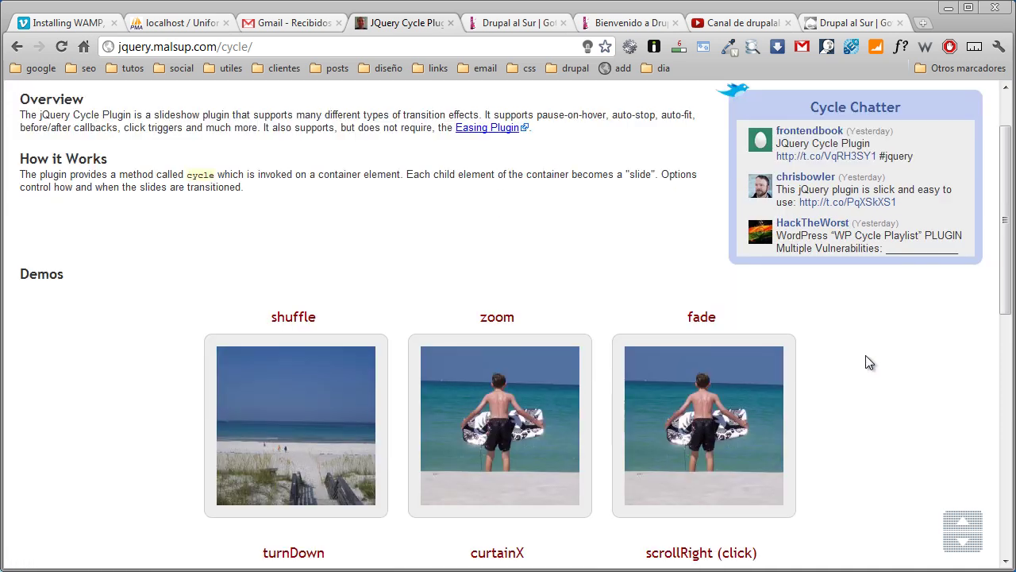
{"action": "scroll", "coordinate": [869, 362], "scroll_direction": "down", "scroll_amount": 1}
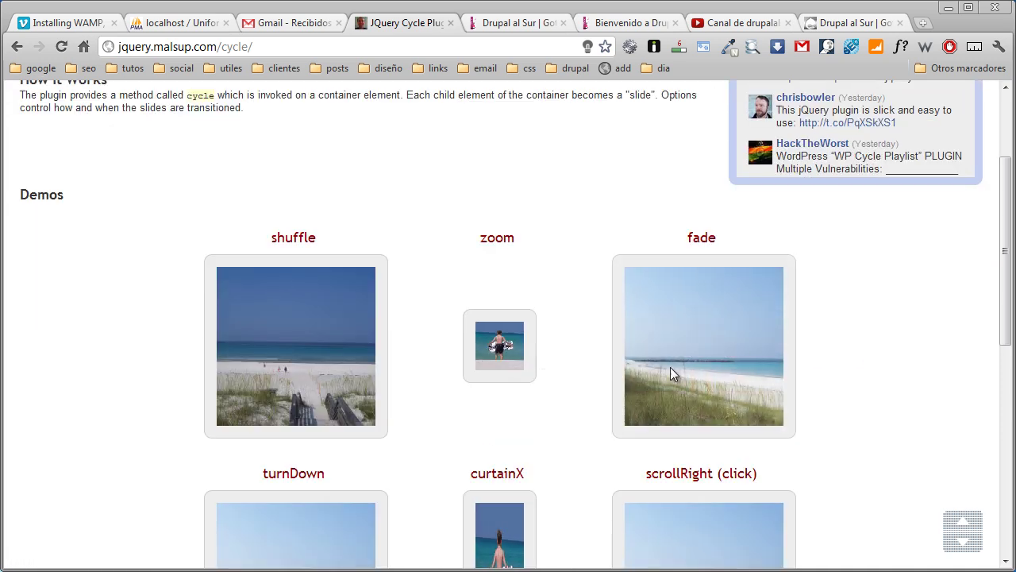
{"action": "scroll", "coordinate": [879, 362], "scroll_direction": "down", "scroll_amount": 1}
{"action": "scroll", "coordinate": [878, 358], "scroll_direction": "down", "scroll_amount": 1}
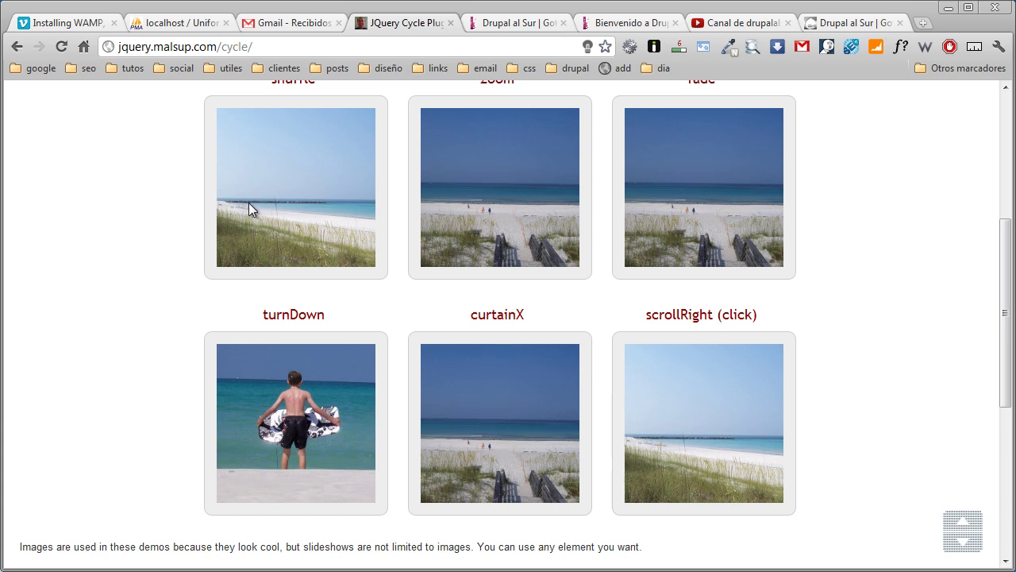
{"action": "scroll", "coordinate": [833, 308], "scroll_direction": "up", "scroll_amount": 4}
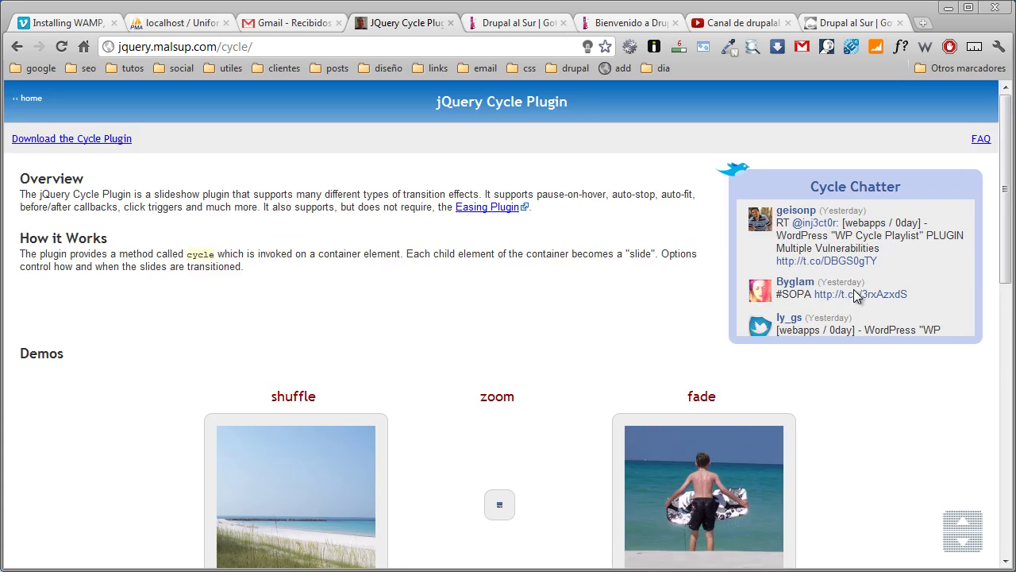
Open the module list of the localhost/views site and check which Chaos tools, Libraries, Transliteration and Views Slideshow modules are enabled
{"action": "left_click", "coordinate": [627, 22]}
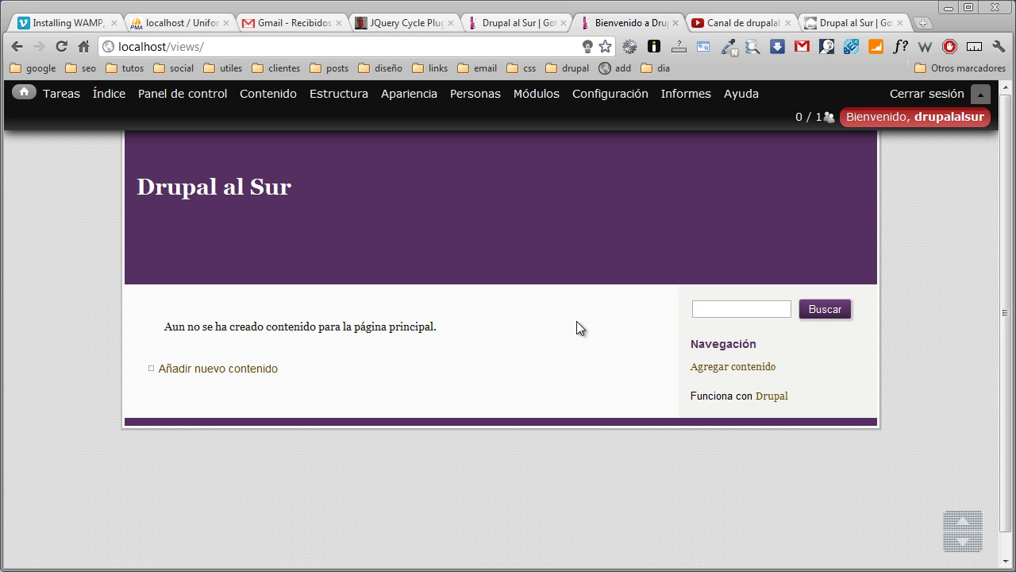
{"action": "mouse_move", "coordinate": [537, 94]}
{"action": "mouse_move", "coordinate": [537, 119]}
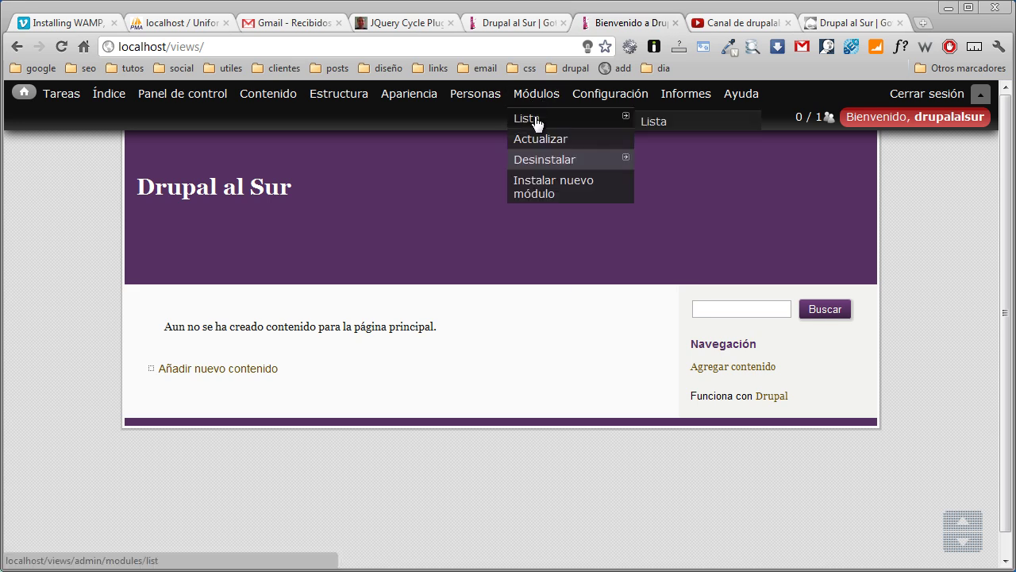
{"action": "left_click", "coordinate": [679, 121]}
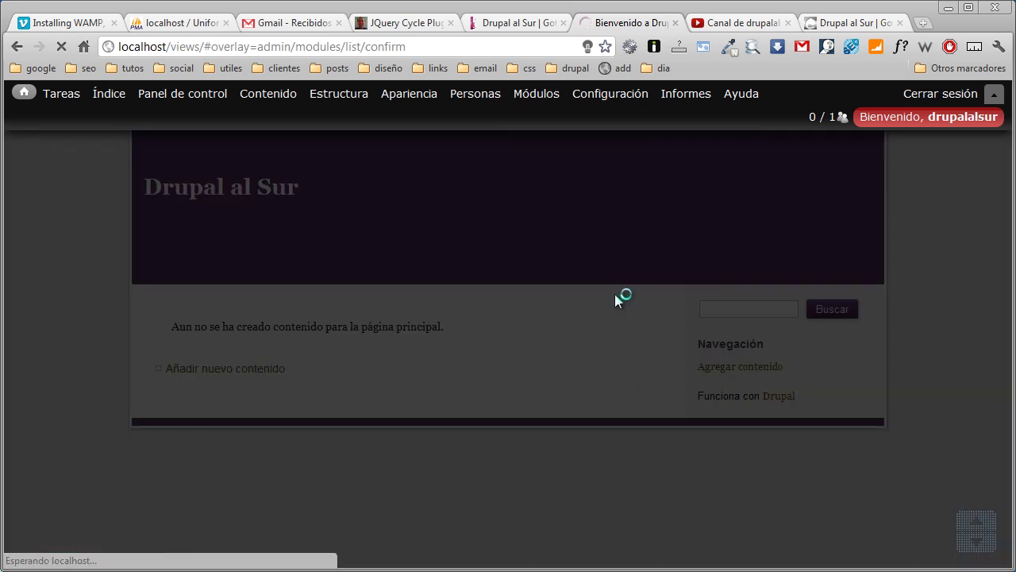
{"action": "scroll", "coordinate": [146, 291], "scroll_direction": "down", "scroll_amount": 6}
{"action": "scroll", "coordinate": [111, 282], "scroll_direction": "down", "scroll_amount": 20}
{"action": "scroll", "coordinate": [108, 268], "scroll_direction": "down", "scroll_amount": 15}
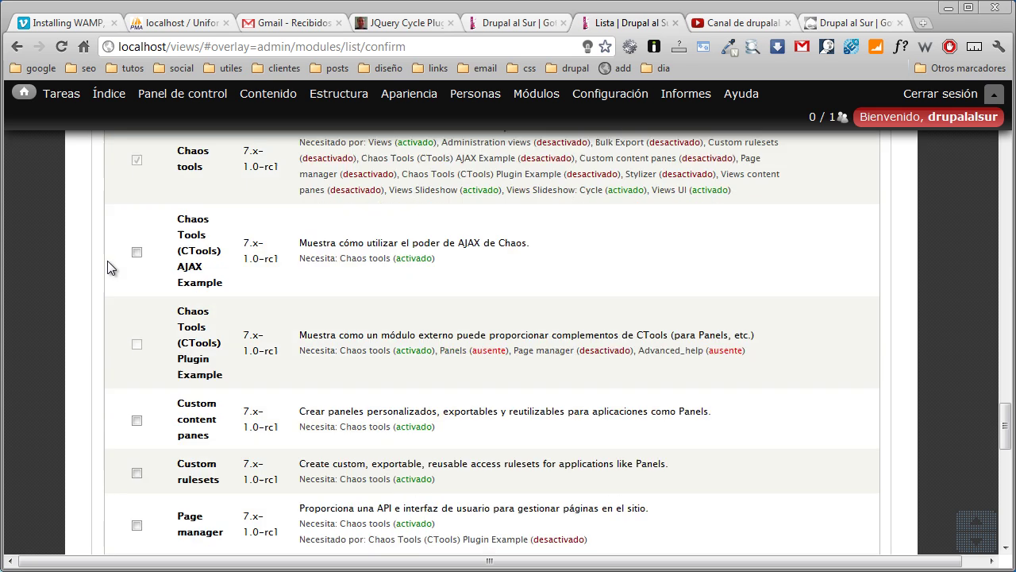
{"action": "scroll", "coordinate": [108, 259], "scroll_direction": "down", "scroll_amount": 5}
{"action": "scroll", "coordinate": [110, 258], "scroll_direction": "down", "scroll_amount": 3}
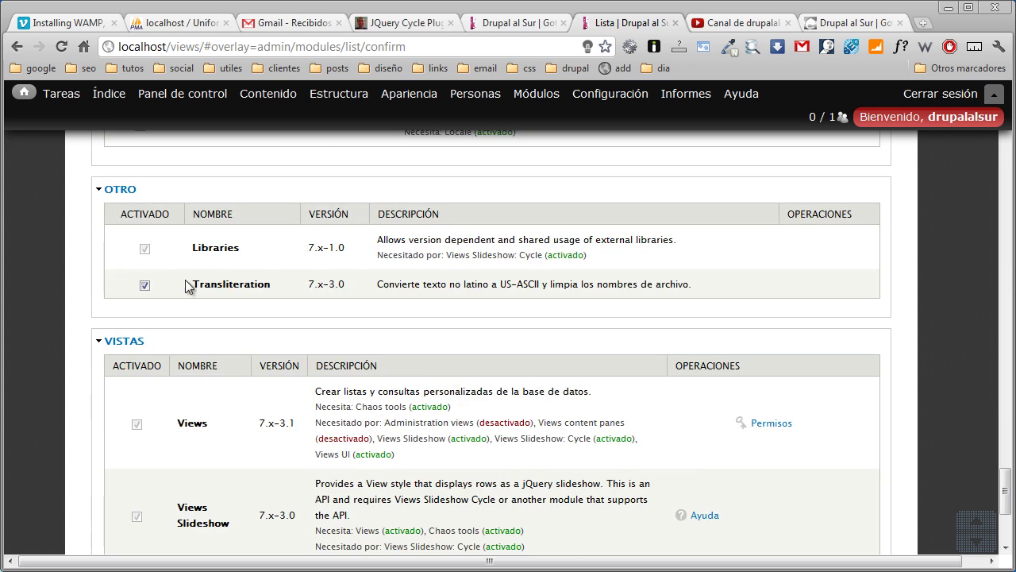
{"action": "scroll", "coordinate": [151, 292], "scroll_direction": "down", "scroll_amount": 2}
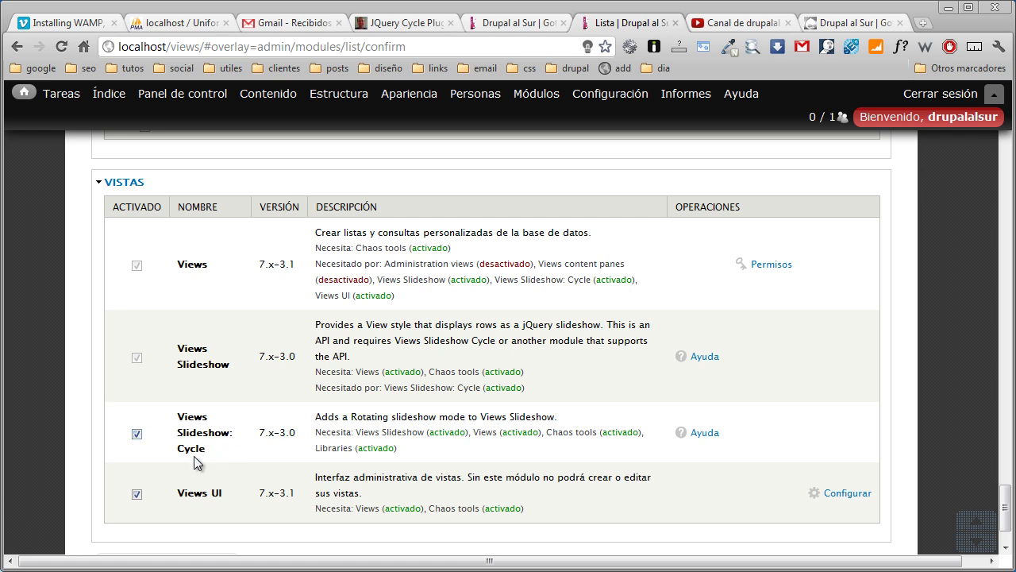
{"action": "scroll", "coordinate": [197, 462], "scroll_direction": "down", "scroll_amount": 2}
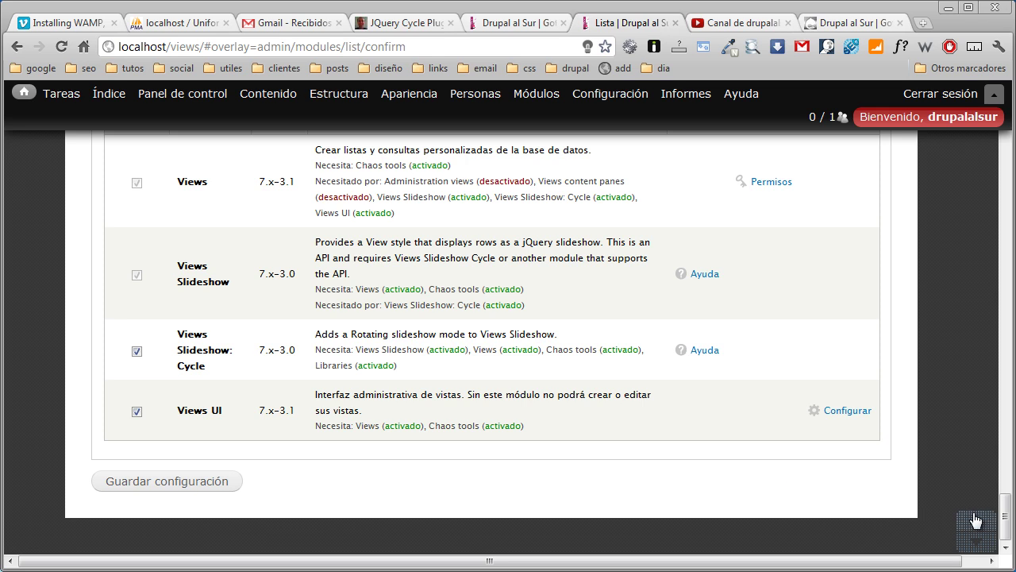
{"action": "left_click_drag", "start_coordinate": [1004, 516], "coordinate": [1004, 143]}
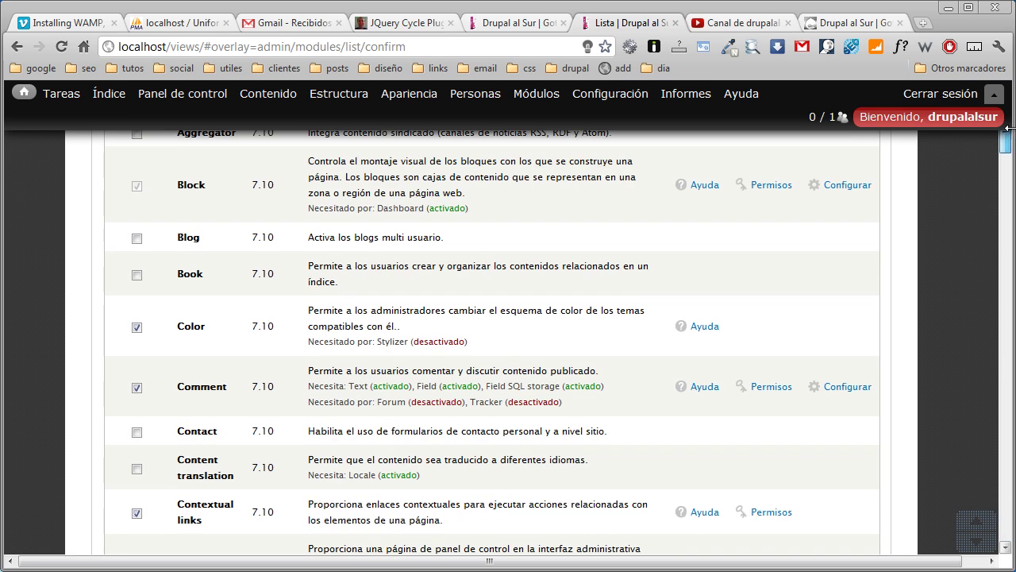
{"action": "scroll", "coordinate": [650, 207], "scroll_direction": "up", "scroll_amount": 2}
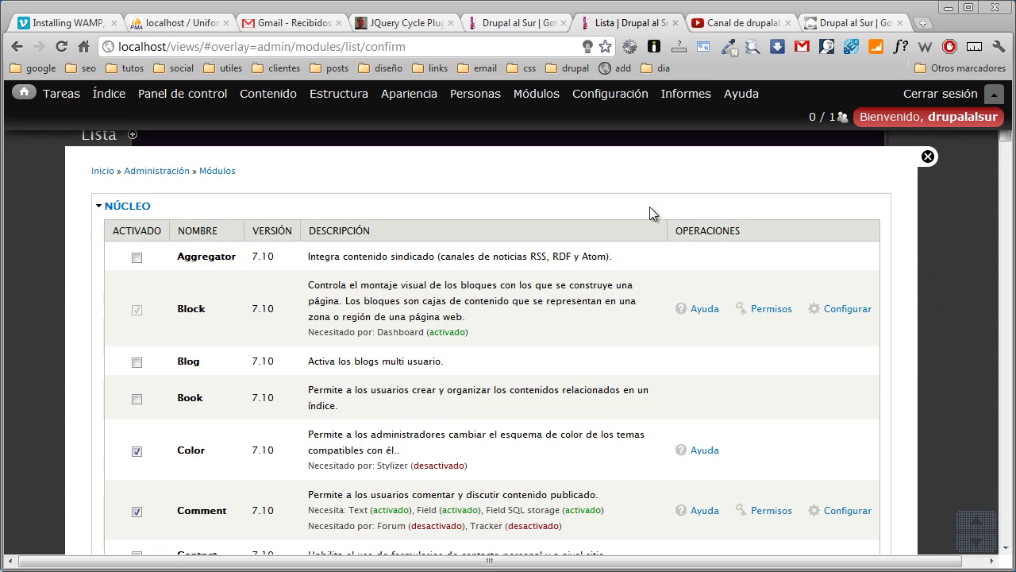
Review the large image and thumbnails of the finished slider on localhost/seven, returning to the localhost/views site
{"action": "left_click", "coordinate": [539, 22]}
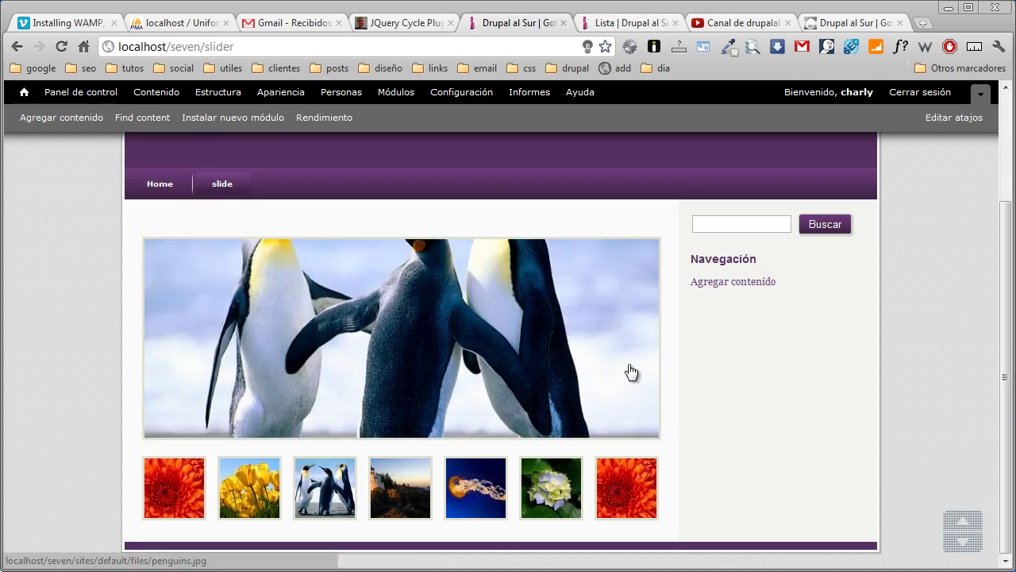
{"action": "left_click", "coordinate": [636, 470]}
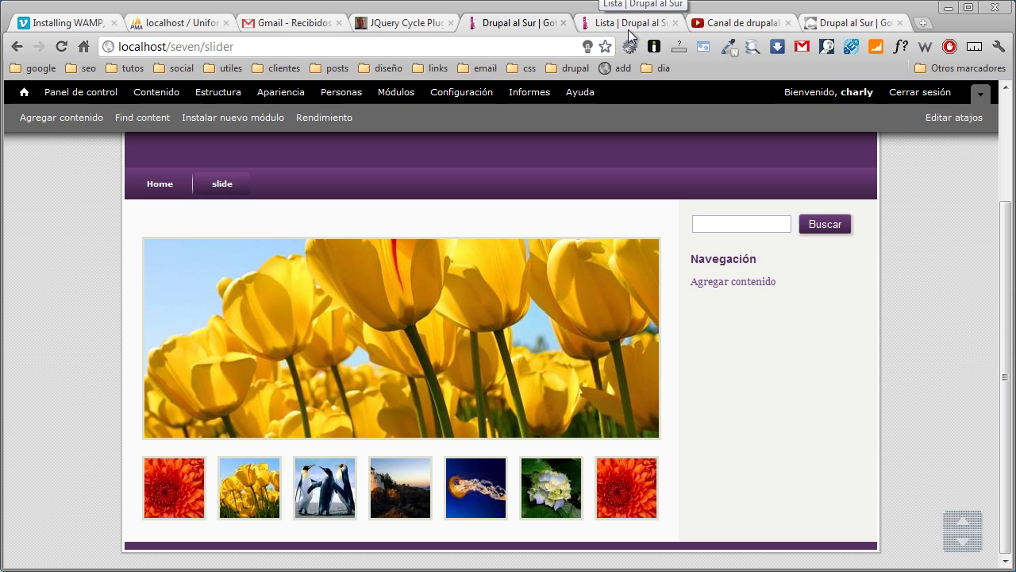
{"action": "left_click", "coordinate": [628, 30]}
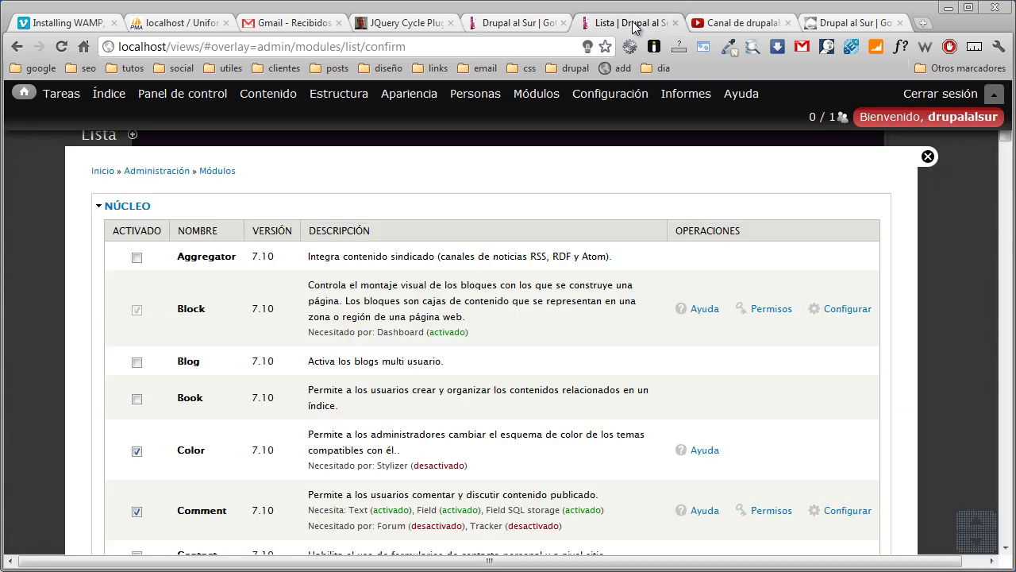
Open the image styles (Estilos de imagen) settings in the site configuration
{"action": "left_click", "coordinate": [610, 95]}
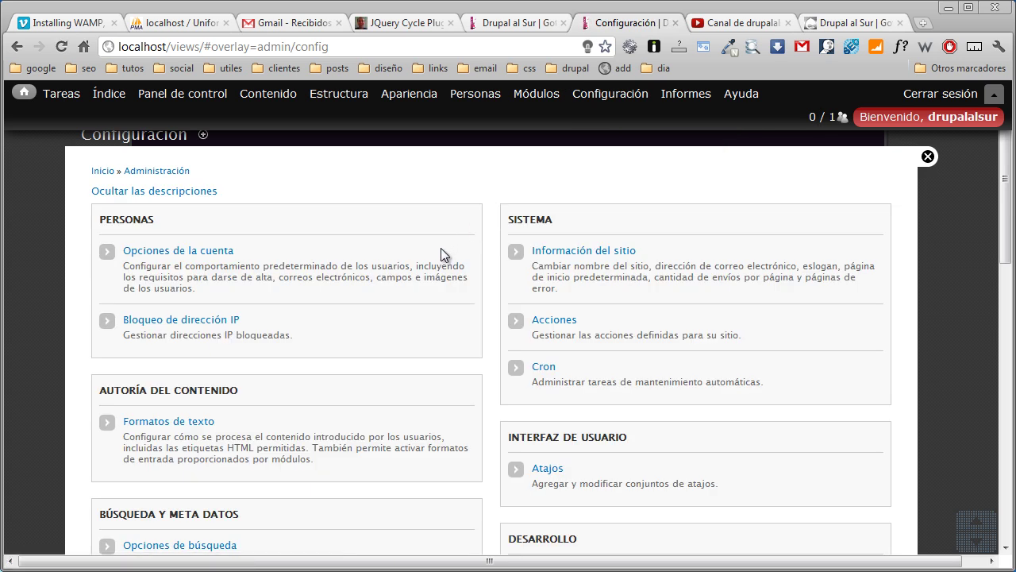
{"action": "scroll", "coordinate": [439, 253], "scroll_direction": "down", "scroll_amount": 7}
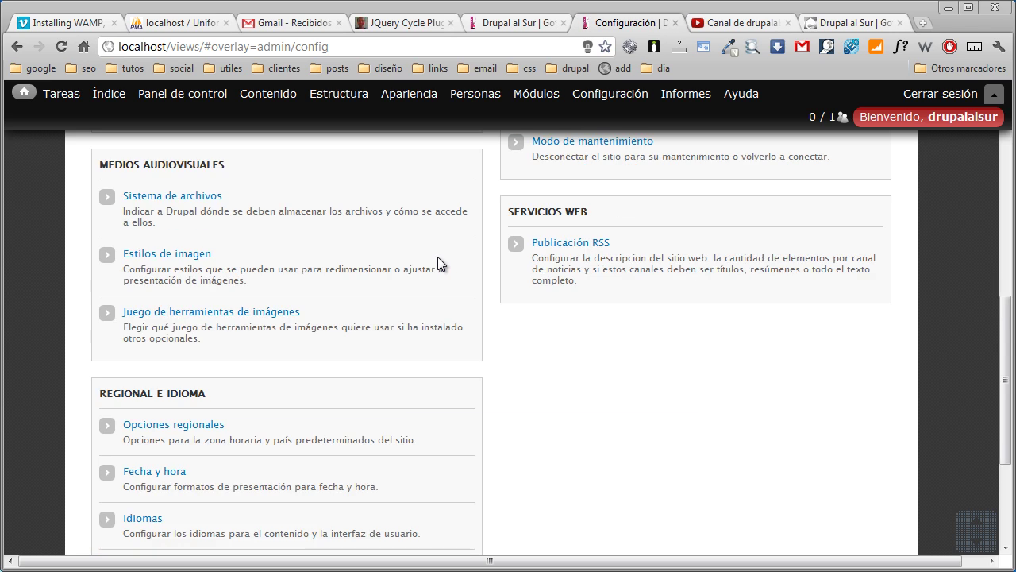
{"action": "left_click", "coordinate": [210, 255]}
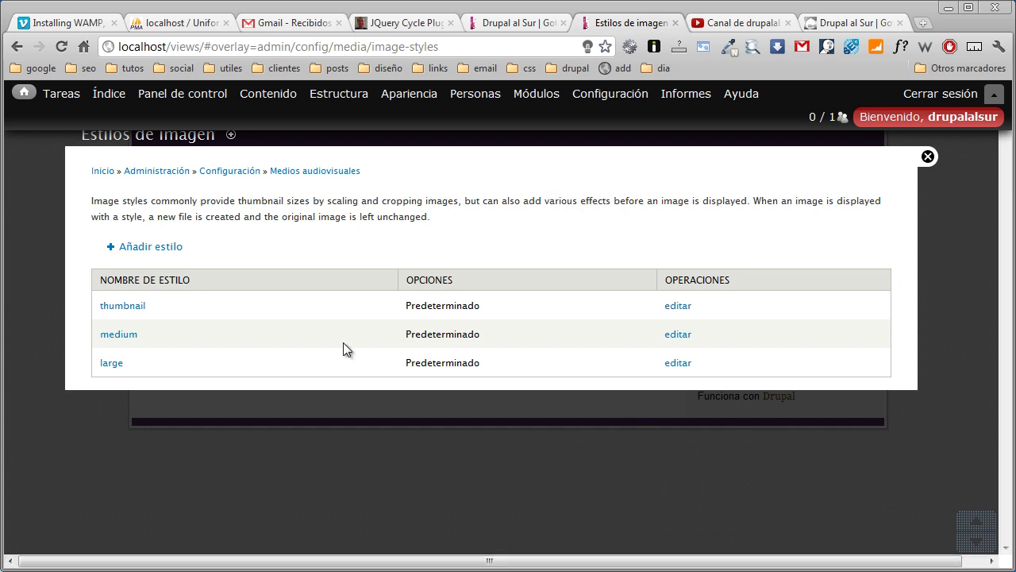
Create a new image style named miniaturas
{"action": "left_click", "coordinate": [170, 248]}
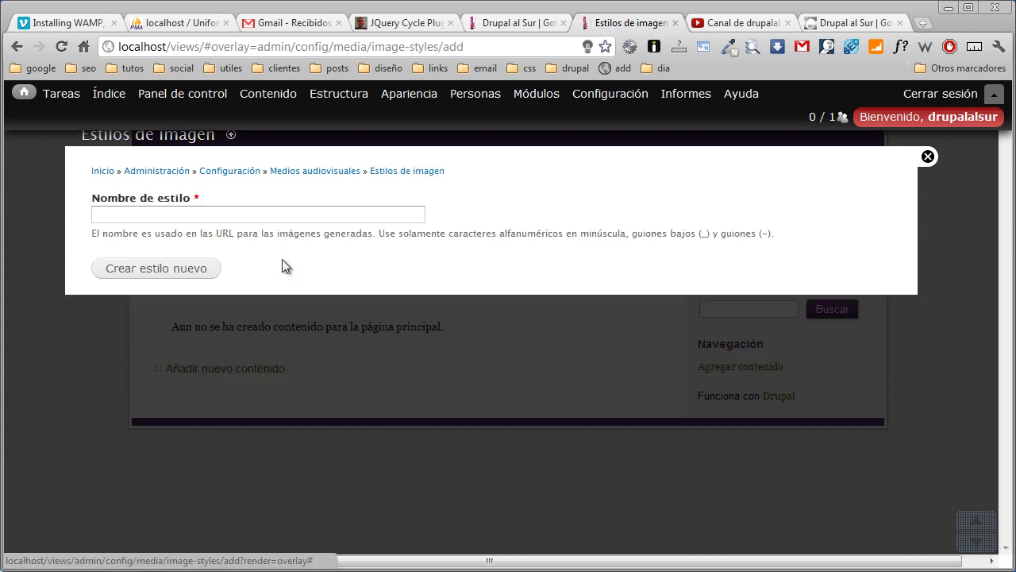
{"action": "left_click", "coordinate": [267, 214]}
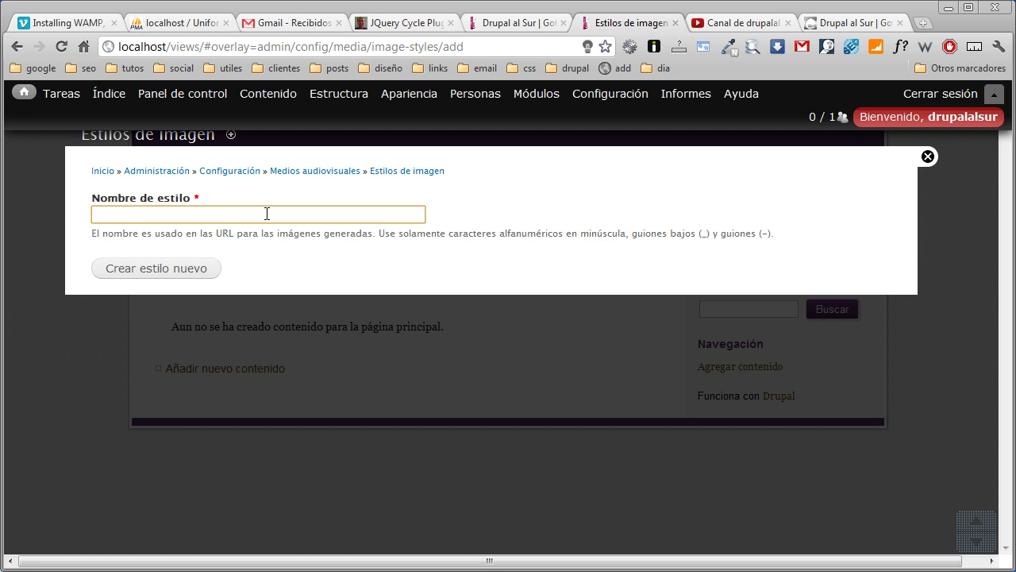
{"action": "type", "text": "mini"}
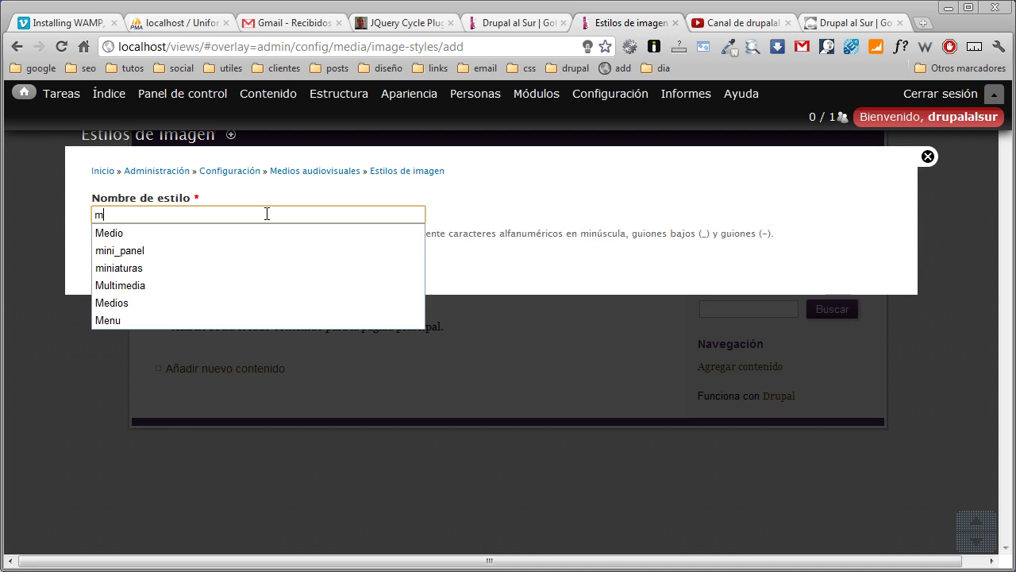
{"action": "key", "text": "Down"}
{"action": "key", "text": "Down"}
{"action": "key", "text": "Return"}
{"action": "key", "text": "Return"}
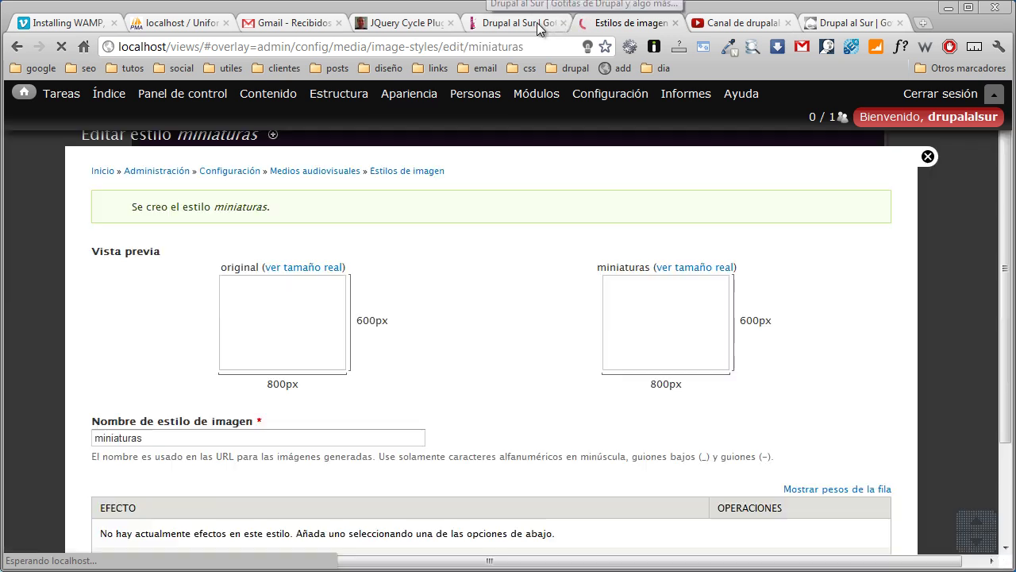
Add an Escala effect with a height of 75 pixels to the miniaturas style, leaving the width empty
{"action": "left_click", "coordinate": [552, 23]}
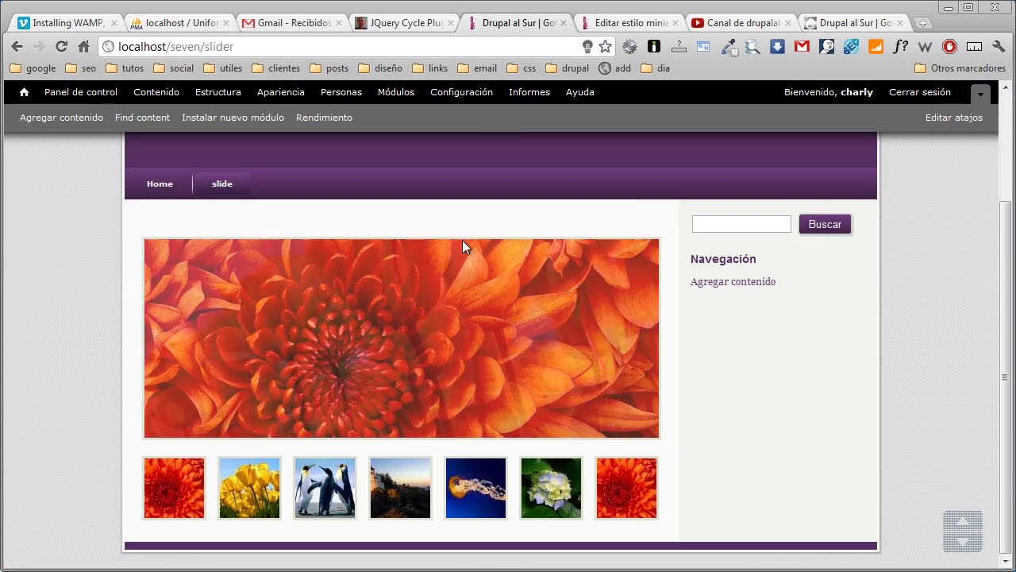
{"action": "left_click", "coordinate": [630, 23]}
{"action": "scroll", "coordinate": [469, 252], "scroll_direction": "down", "scroll_amount": 3}
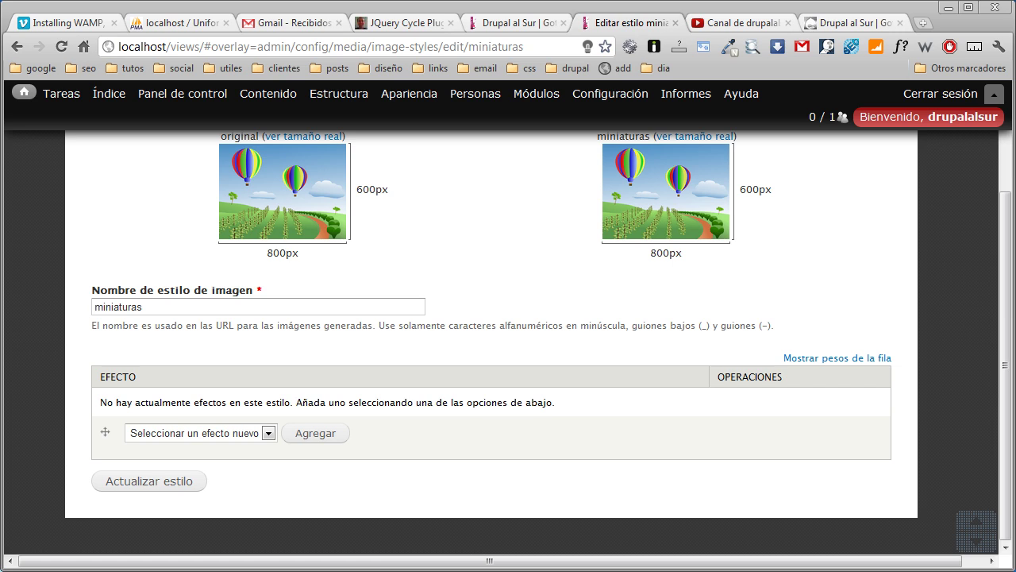
{"action": "left_click", "coordinate": [268, 432]}
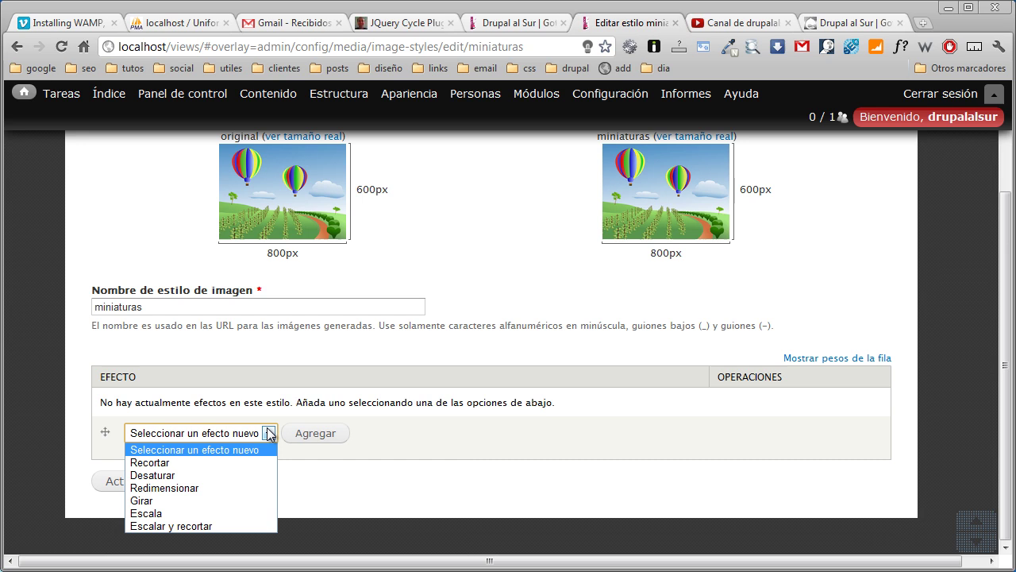
{"action": "left_click", "coordinate": [247, 512]}
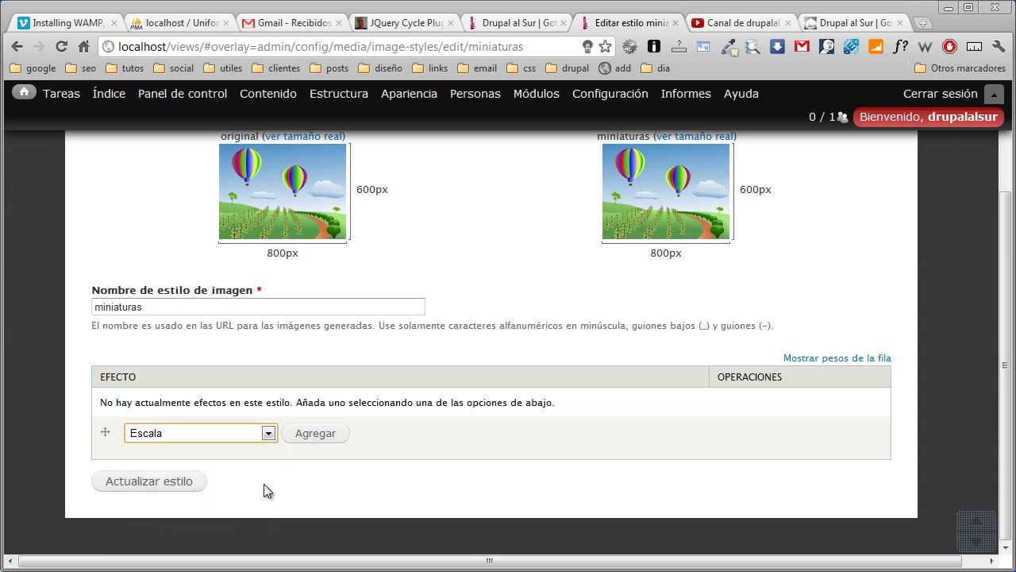
{"action": "left_click", "coordinate": [315, 442]}
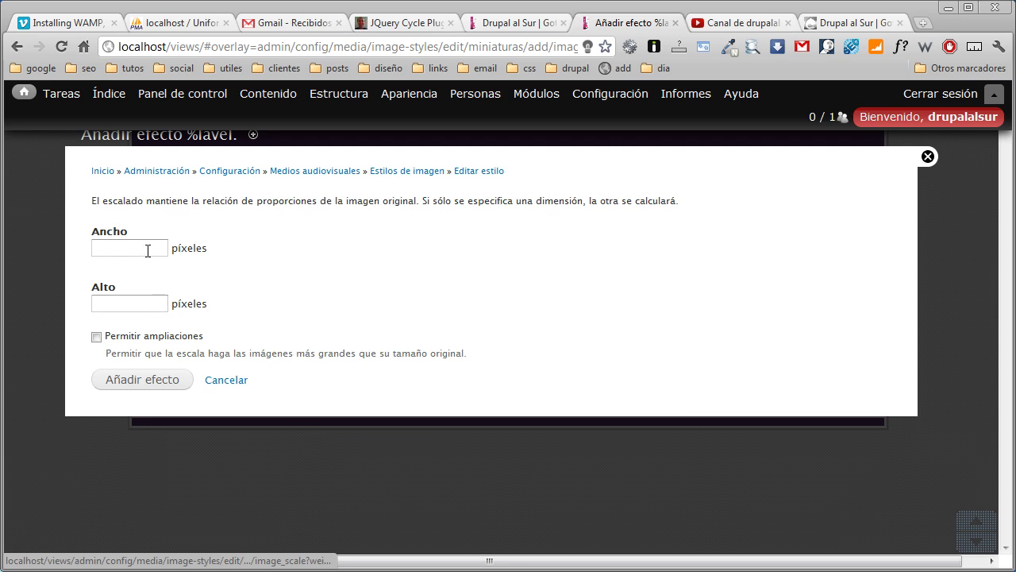
{"action": "left_click", "coordinate": [148, 311]}
{"action": "type", "text": "75"}
{"action": "left_click", "coordinate": [268, 280]}
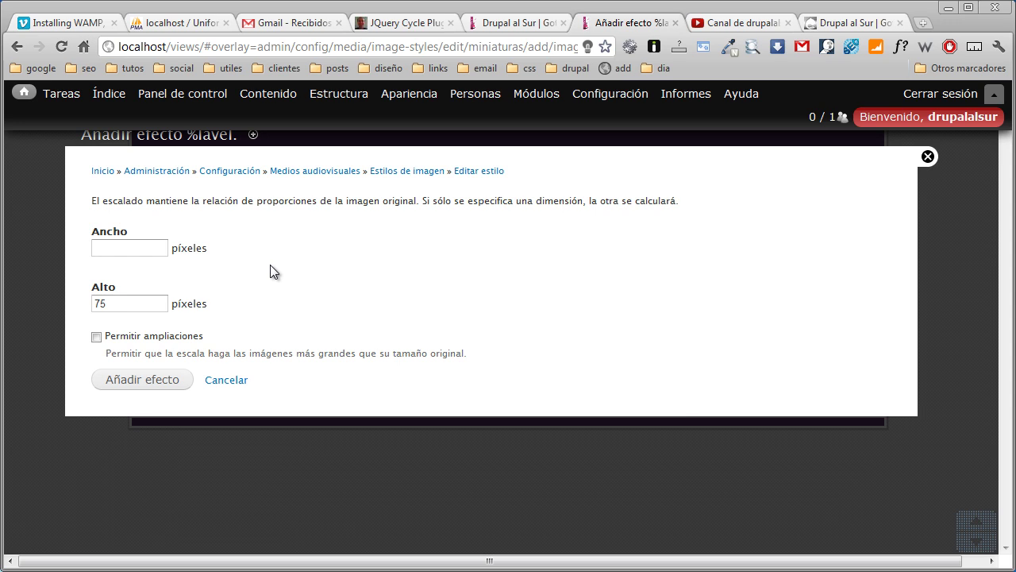
{"action": "left_click", "coordinate": [164, 379]}
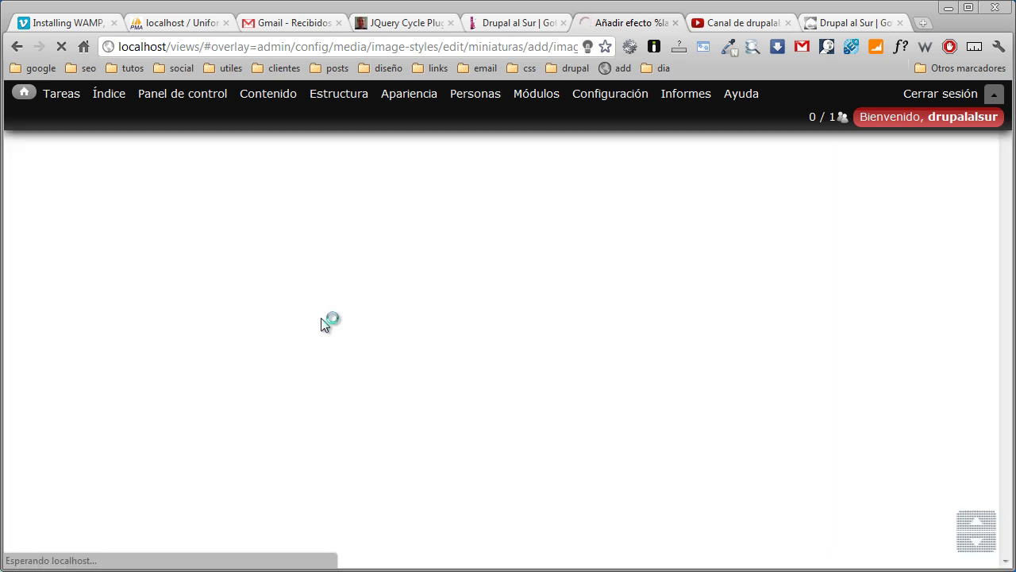
Add a Recortar effect to the miniaturas style with a width and height of 75 pixels, keeping the centre anchor
{"action": "scroll", "coordinate": [330, 322], "scroll_direction": "down", "scroll_amount": 3}
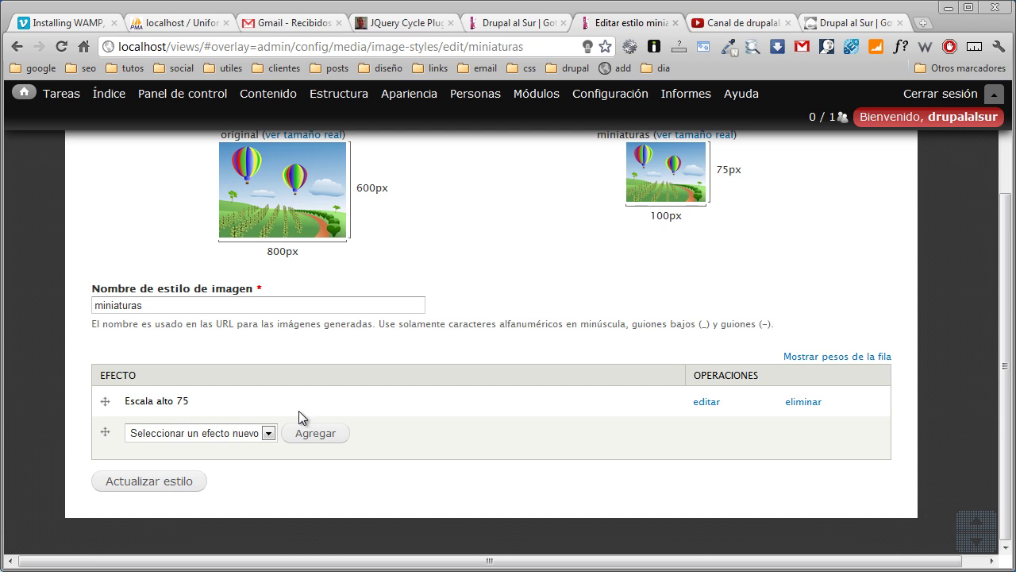
{"action": "left_click", "coordinate": [268, 433]}
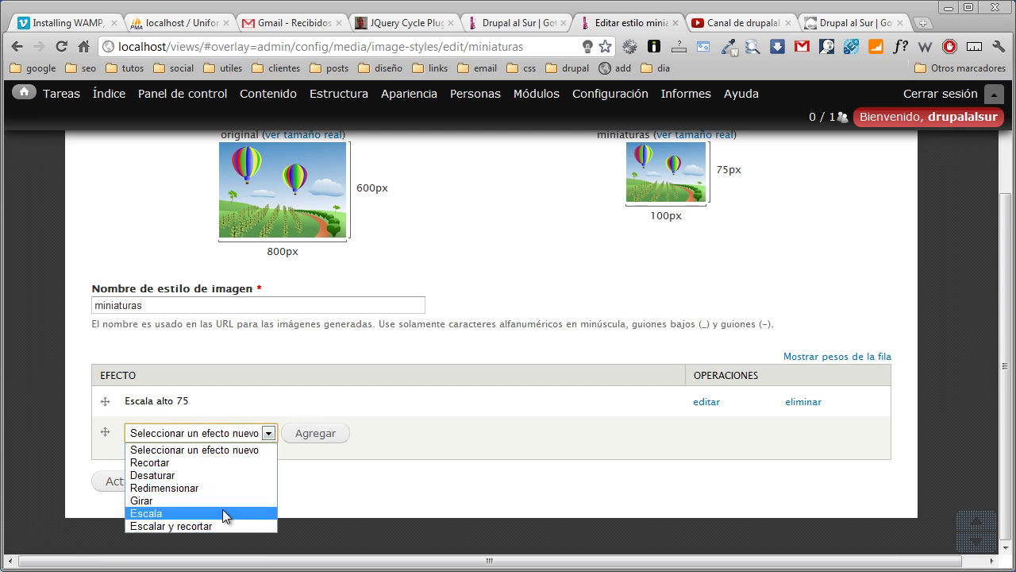
{"action": "left_click", "coordinate": [241, 466]}
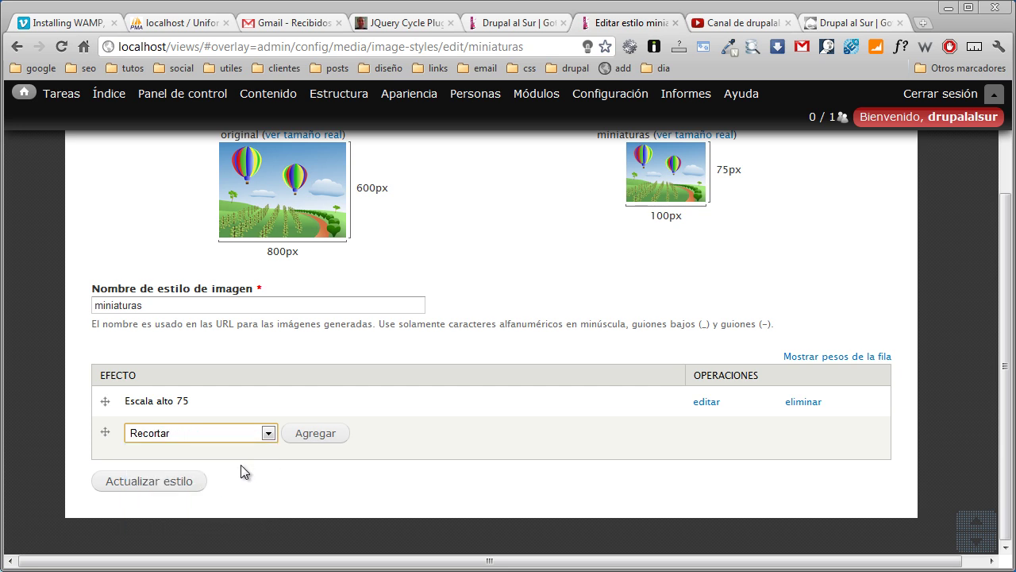
{"action": "left_click", "coordinate": [308, 438]}
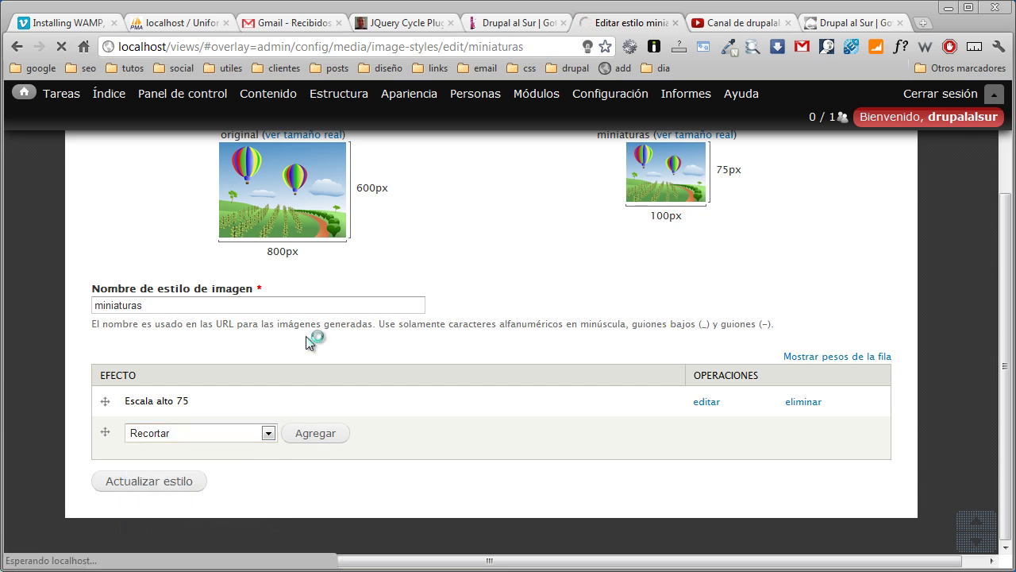
{"action": "left_click", "coordinate": [140, 250]}
{"action": "type", "text": "75"}
{"action": "key", "text": "Tab"}
{"action": "type", "text": "75"}
{"action": "key", "text": "Tab"}
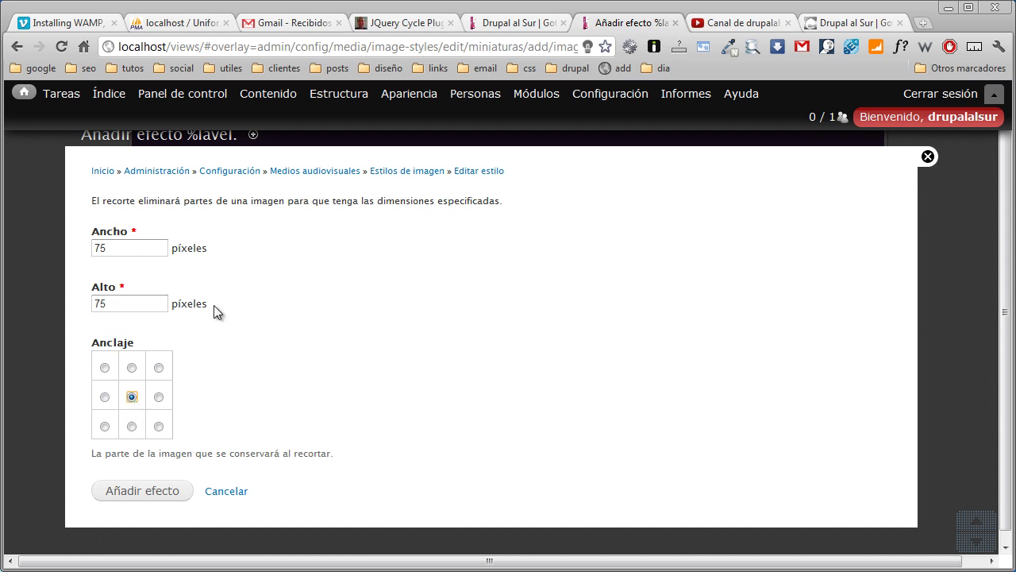
{"action": "left_click", "coordinate": [490, 22]}
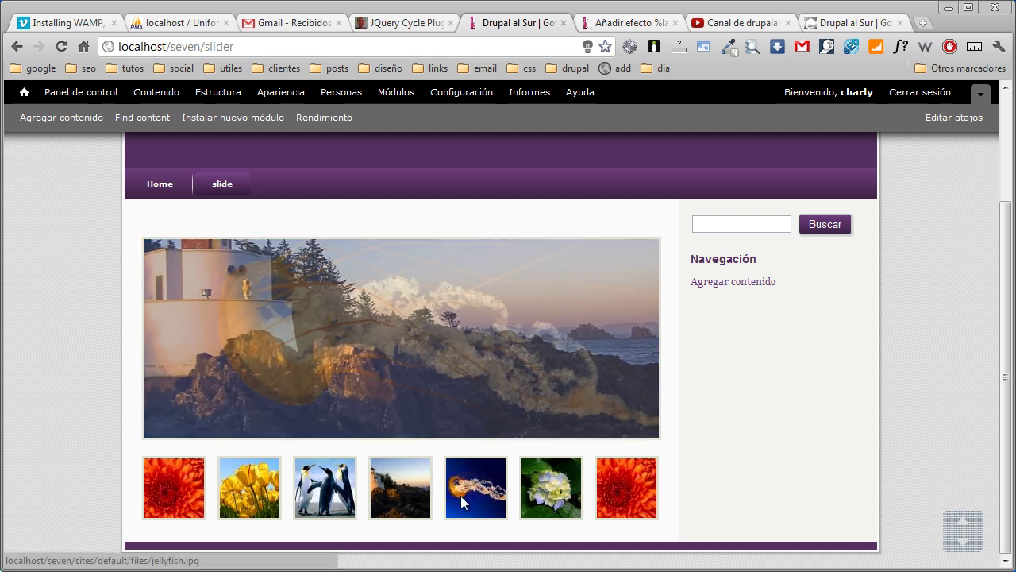
{"action": "left_click", "coordinate": [590, 24]}
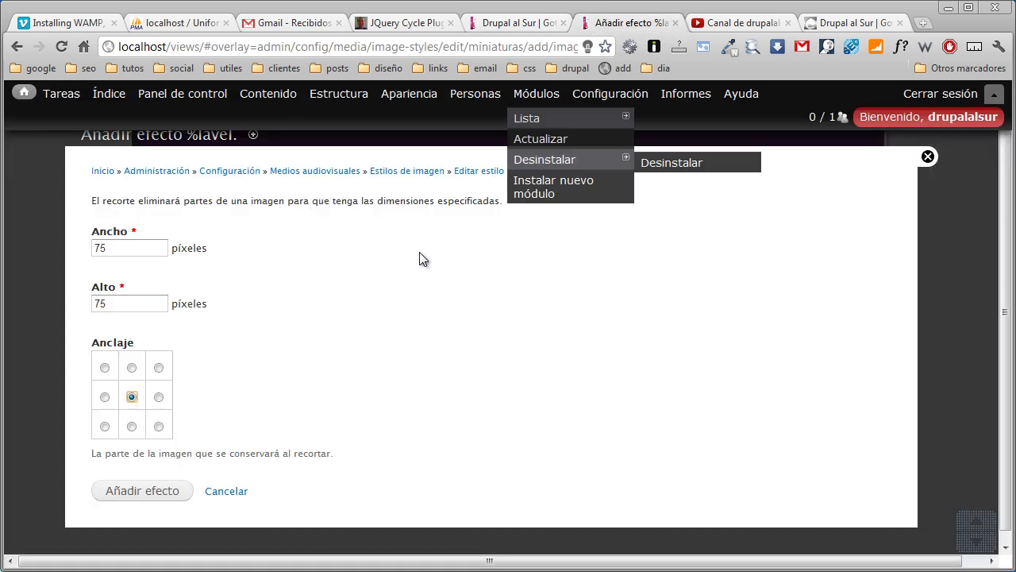
{"action": "left_click", "coordinate": [152, 492]}
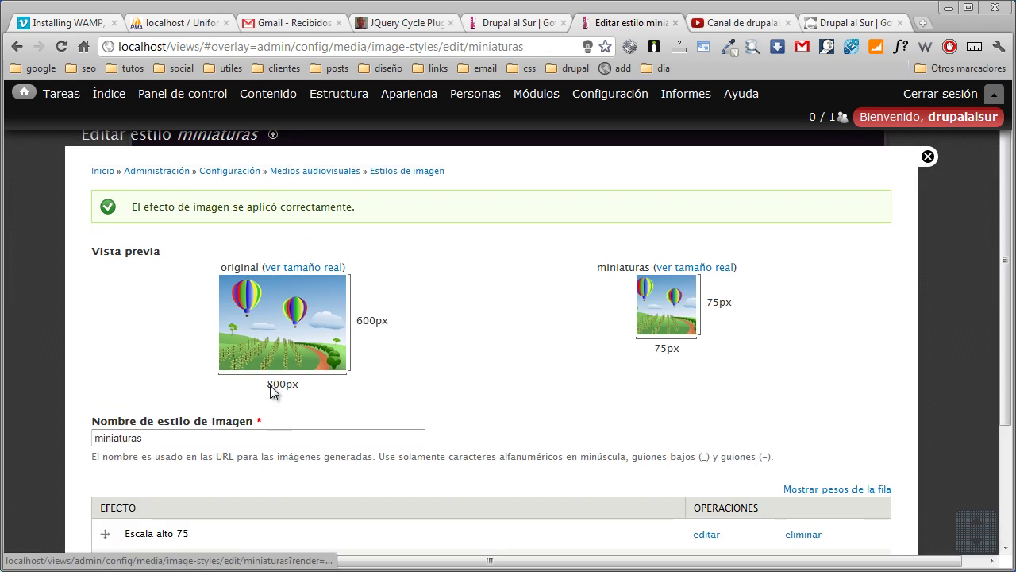
Return to the image styles list and create a new image style named grande
{"action": "scroll", "coordinate": [272, 391], "scroll_direction": "down", "scroll_amount": 1}
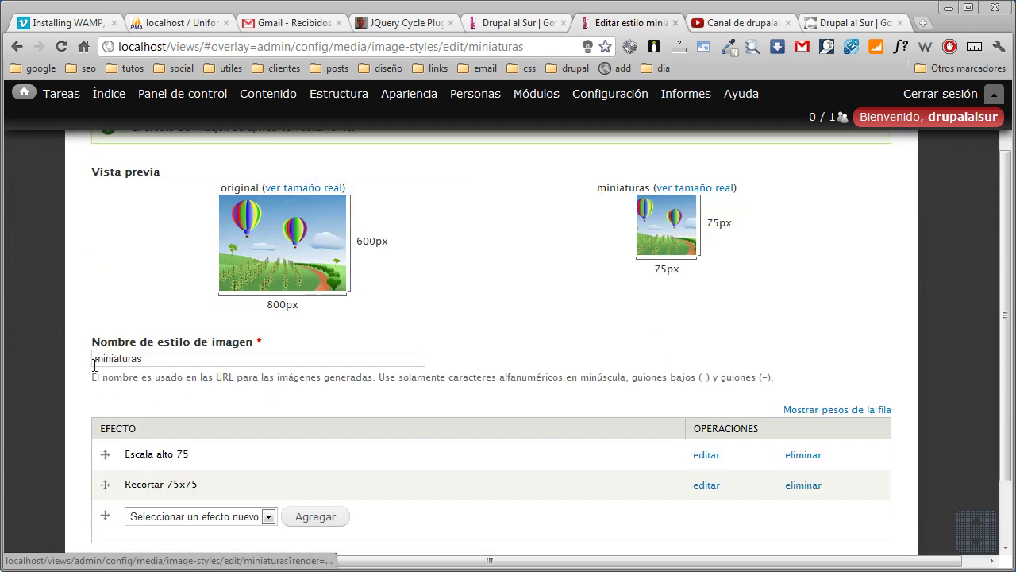
{"action": "scroll", "coordinate": [97, 363], "scroll_direction": "down", "scroll_amount": 2}
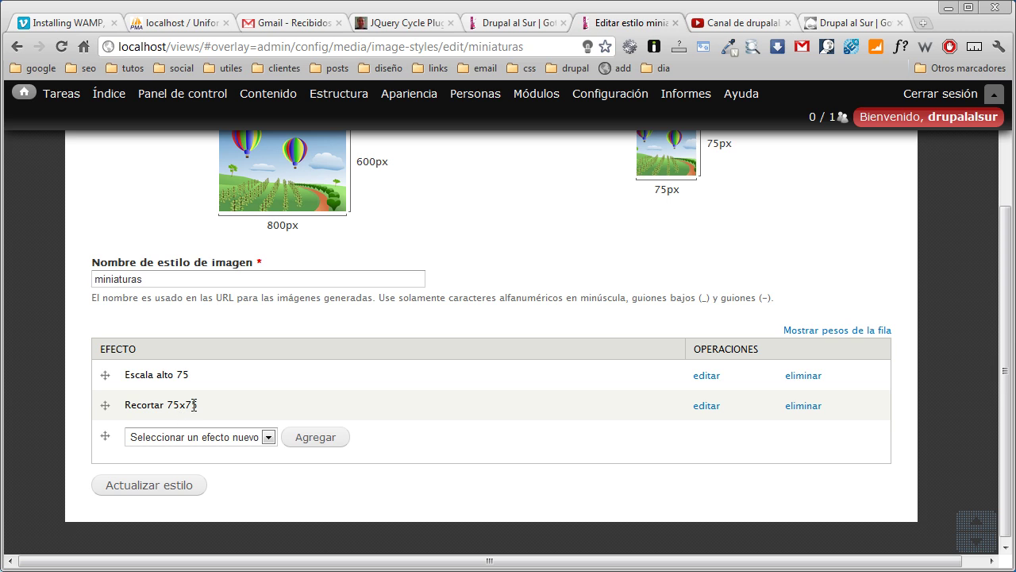
{"action": "scroll", "coordinate": [322, 379], "scroll_direction": "up", "scroll_amount": 2}
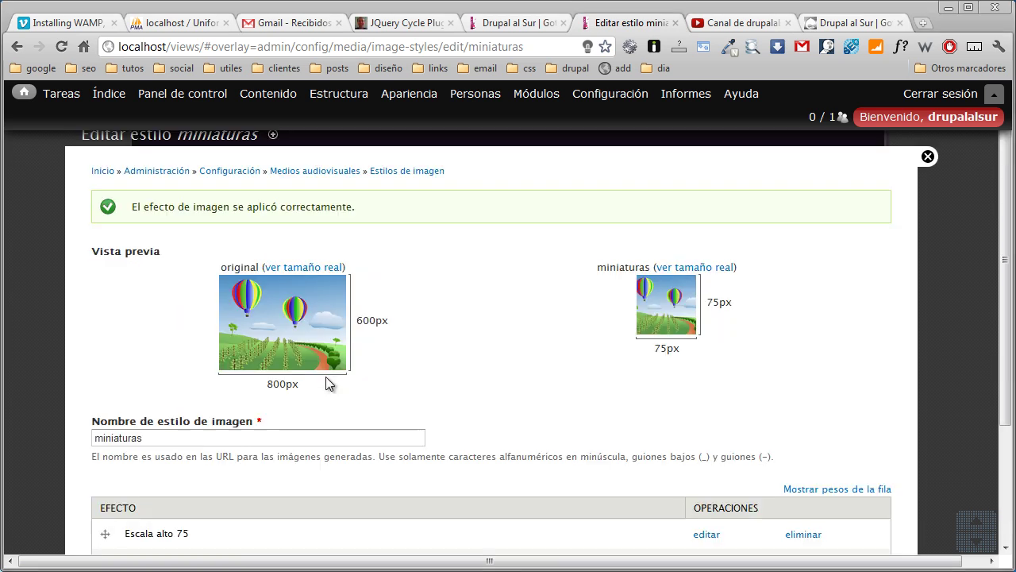
{"action": "left_click", "coordinate": [388, 173]}
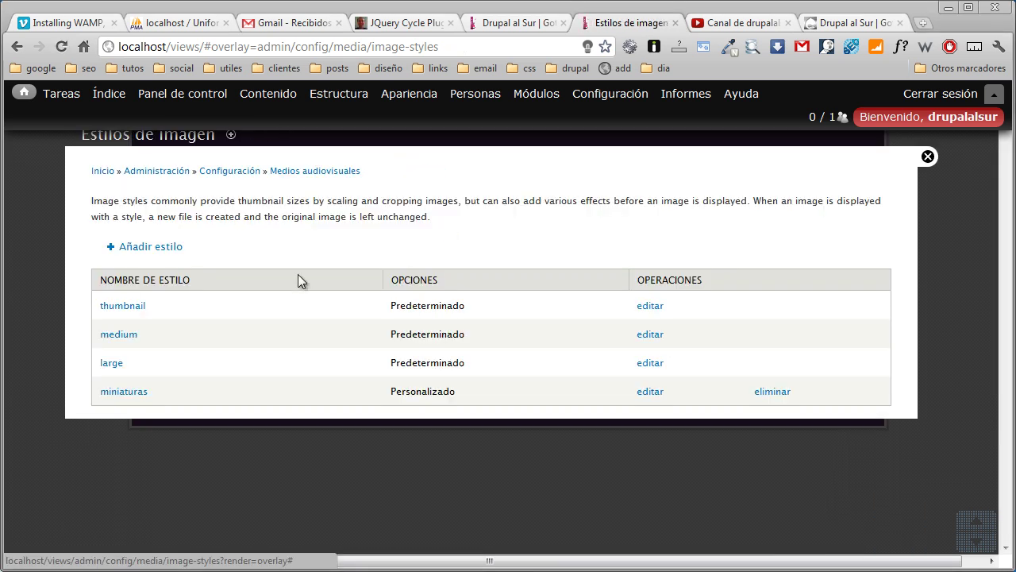
{"action": "left_click", "coordinate": [175, 247]}
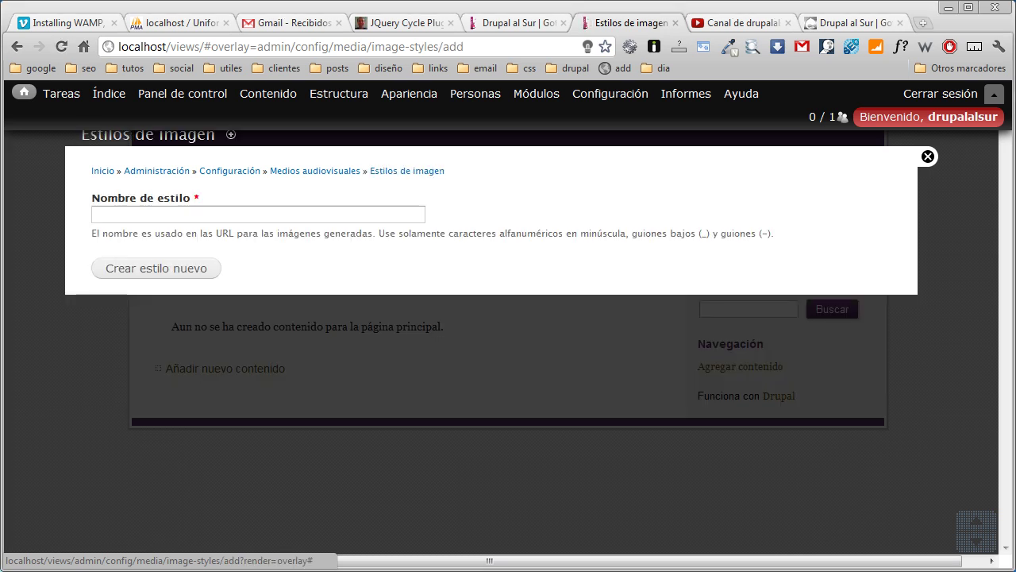
{"action": "left_click", "coordinate": [370, 221]}
{"action": "type", "text": "grande"}
{"action": "key", "text": "Tab"}
{"action": "key", "text": "Return"}
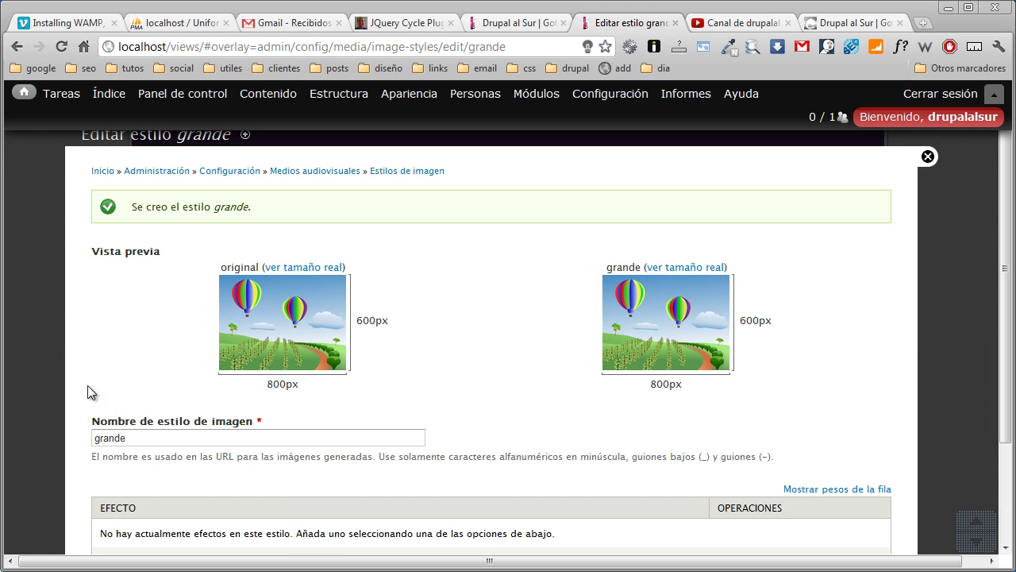
Add an Escalar y recortar effect of 648 by 250 pixels to the grande style and return to the image styles list
{"action": "scroll", "coordinate": [87, 385], "scroll_direction": "down", "scroll_amount": 3}
{"action": "left_click", "coordinate": [270, 432]}
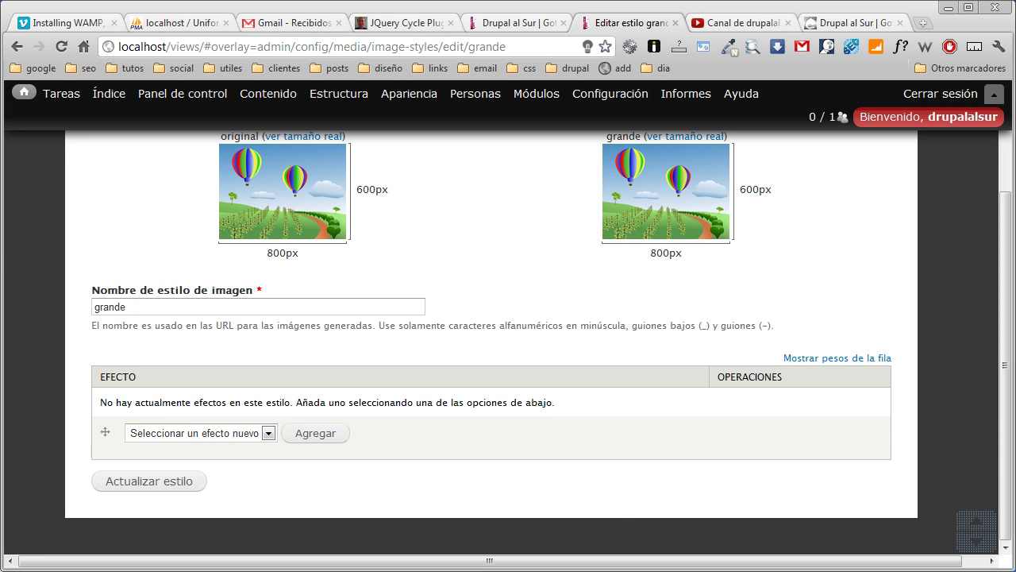
{"action": "left_click", "coordinate": [269, 431]}
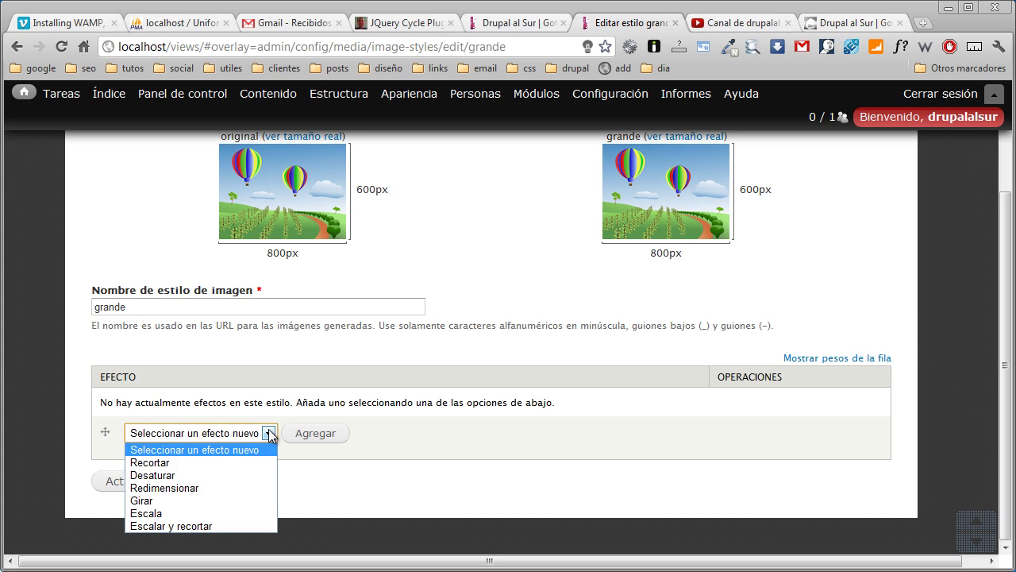
{"action": "left_click", "coordinate": [212, 525]}
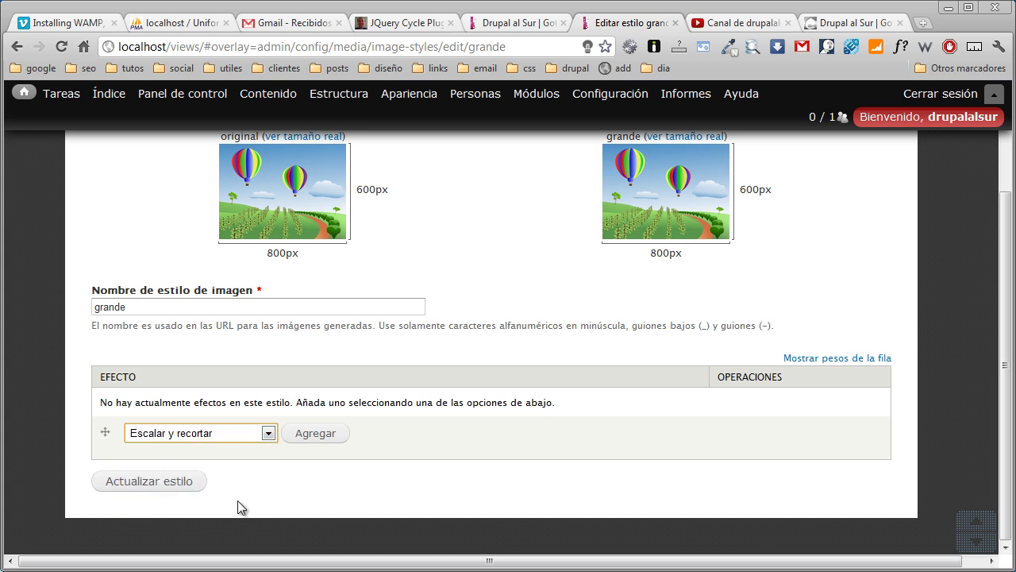
{"action": "left_click", "coordinate": [325, 434]}
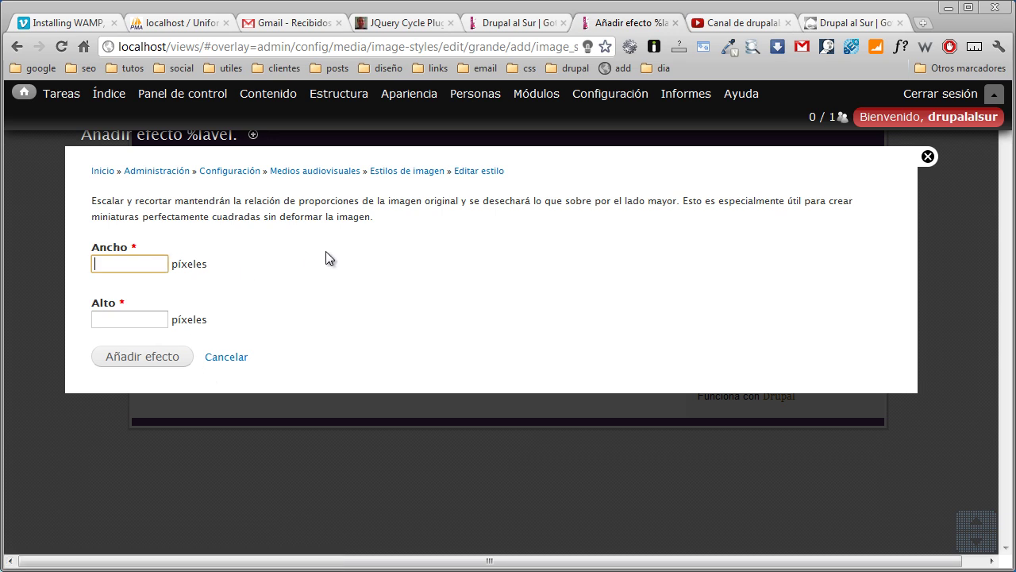
{"action": "type", "text": "648"}
{"action": "key", "text": "Tab"}
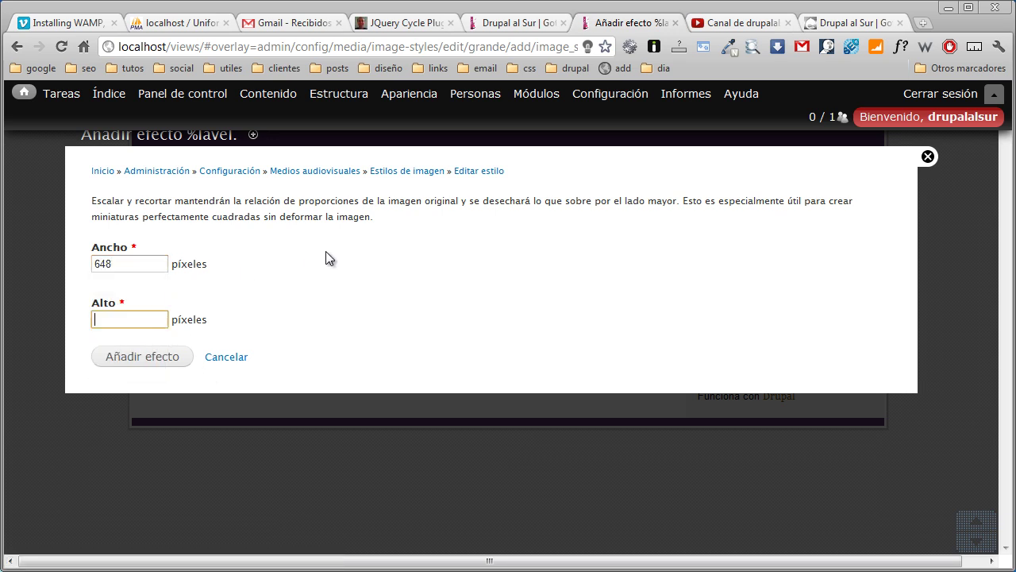
{"action": "type", "text": "250"}
{"action": "key", "text": "Tab"}
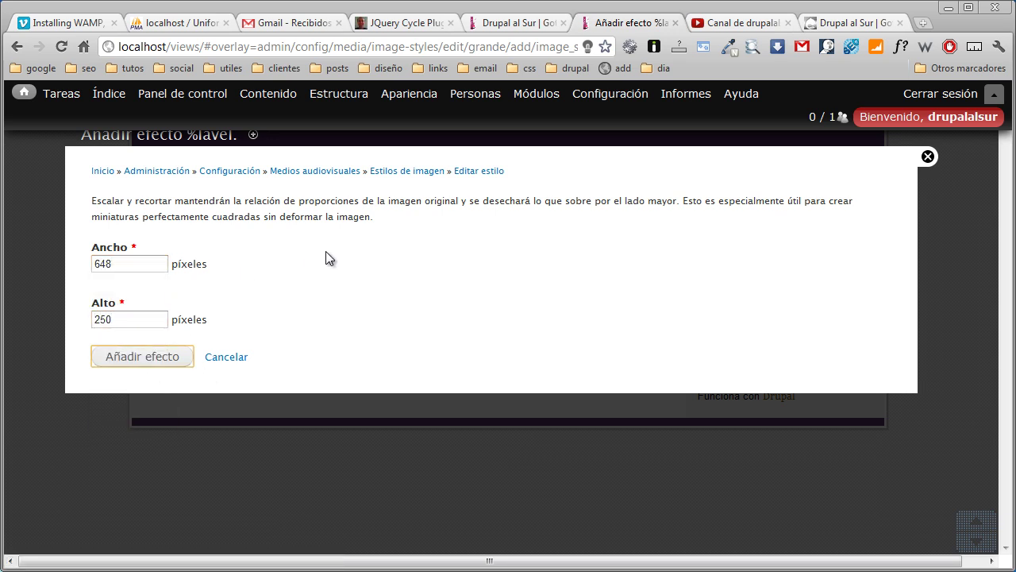
{"action": "key", "text": "Return"}
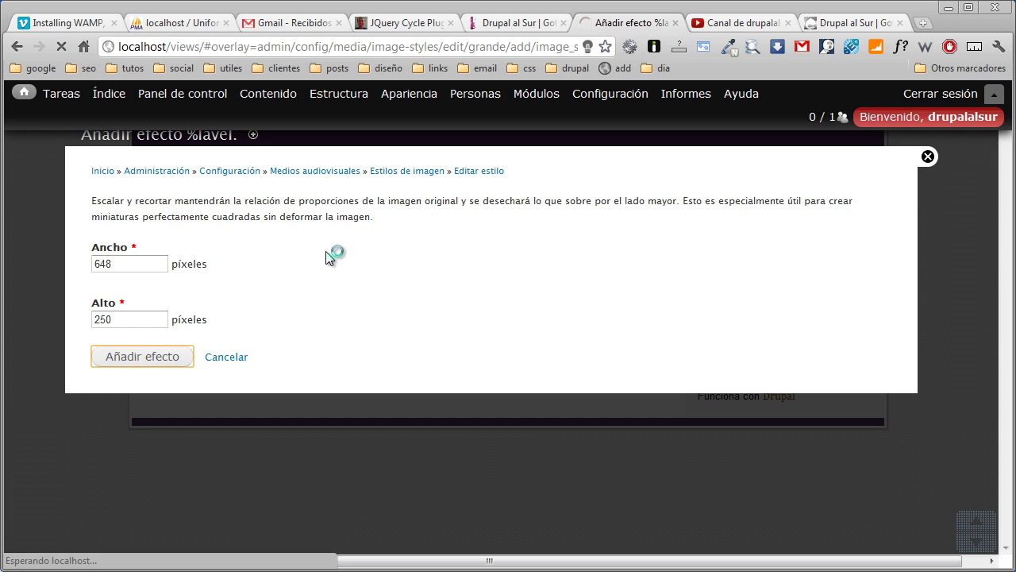
{"action": "scroll", "coordinate": [476, 313], "scroll_direction": "down", "scroll_amount": 1}
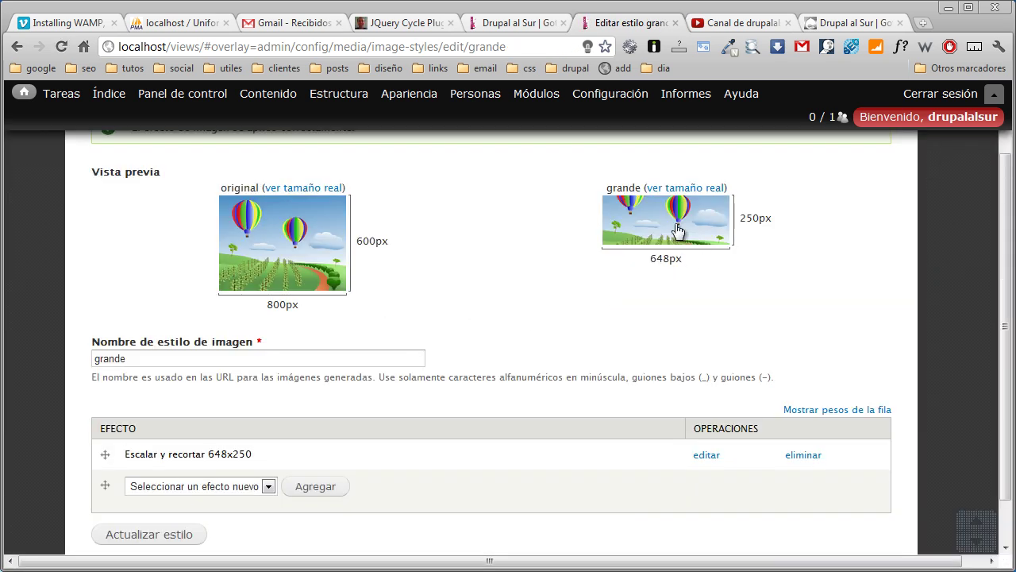
{"action": "scroll", "coordinate": [533, 311], "scroll_direction": "up", "scroll_amount": 1}
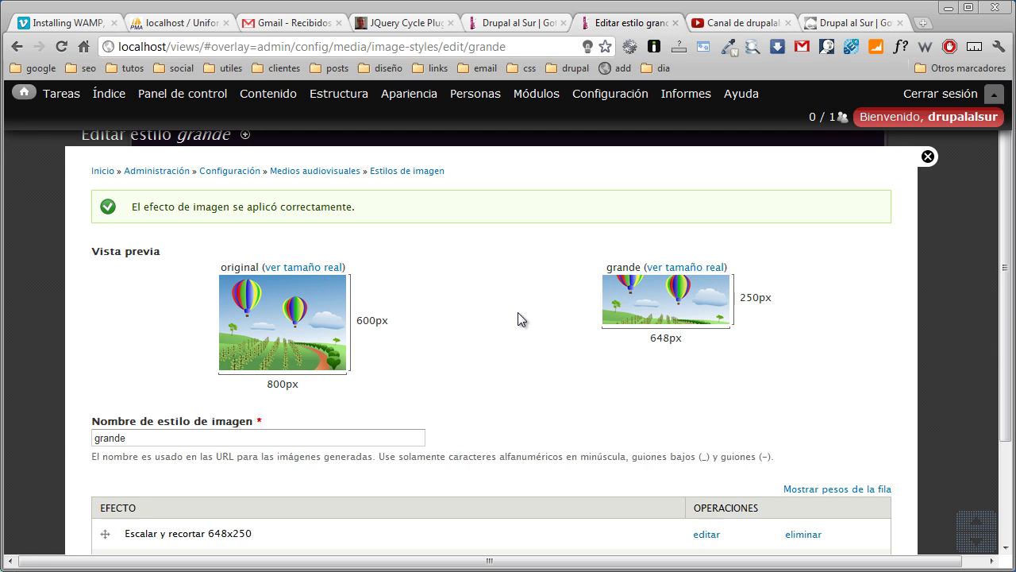
{"action": "left_click", "coordinate": [412, 174]}
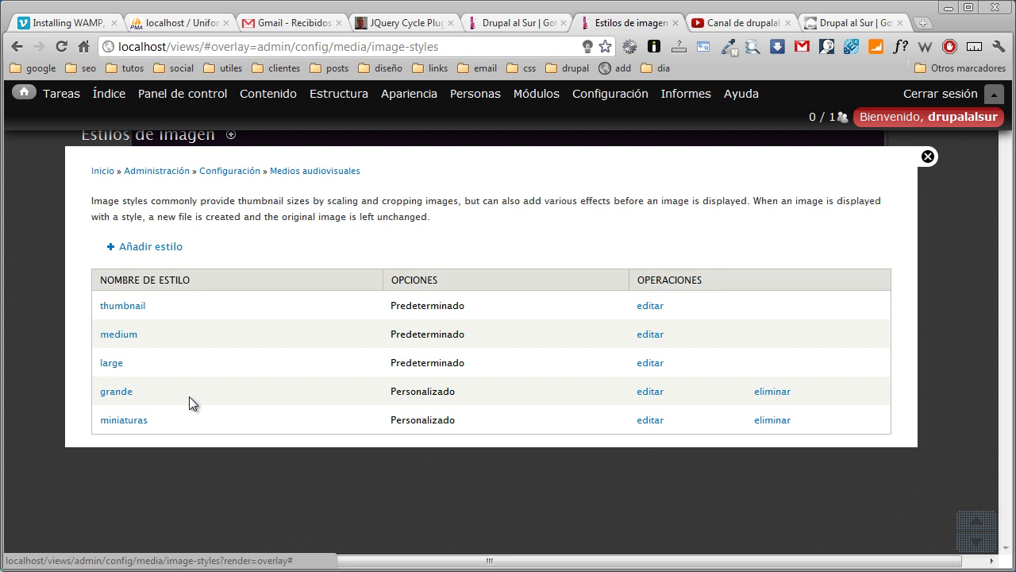
Open the form for adding a new content type in the site structure
{"action": "mouse_move", "coordinate": [274, 103]}
{"action": "mouse_move", "coordinate": [321, 102]}
{"action": "mouse_move", "coordinate": [320, 184]}
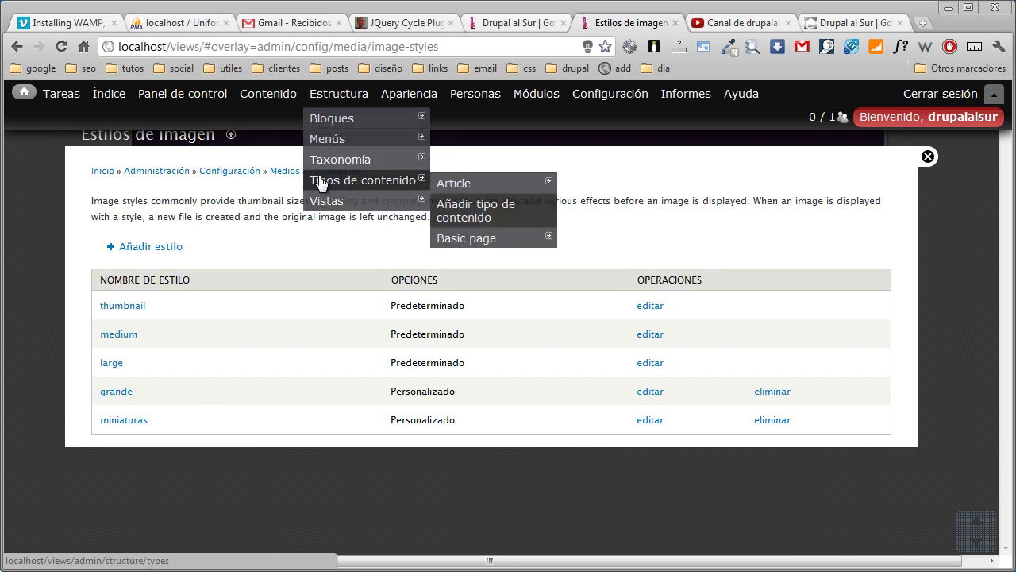
{"action": "left_click", "coordinate": [334, 94]}
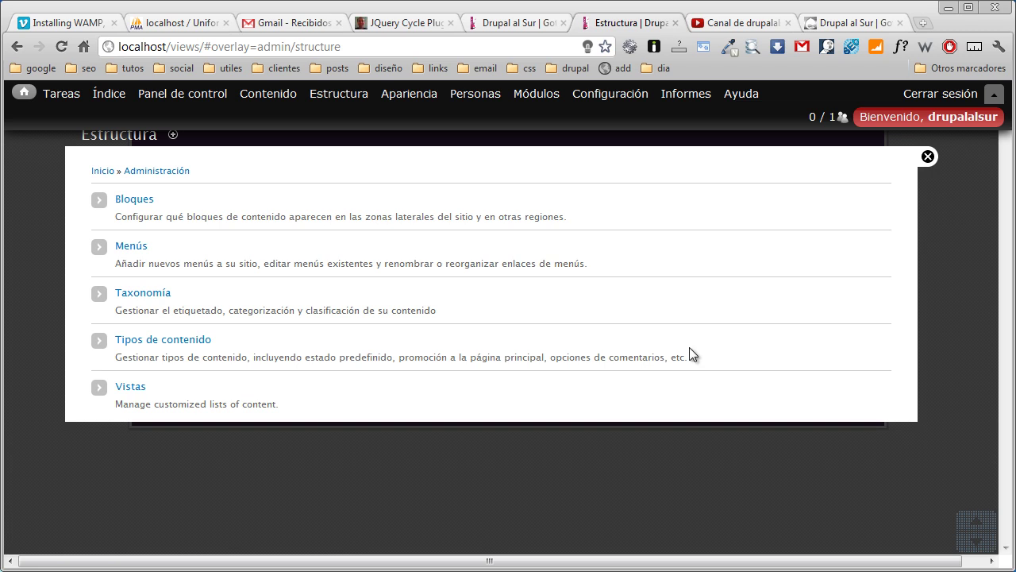
{"action": "left_click", "coordinate": [189, 342]}
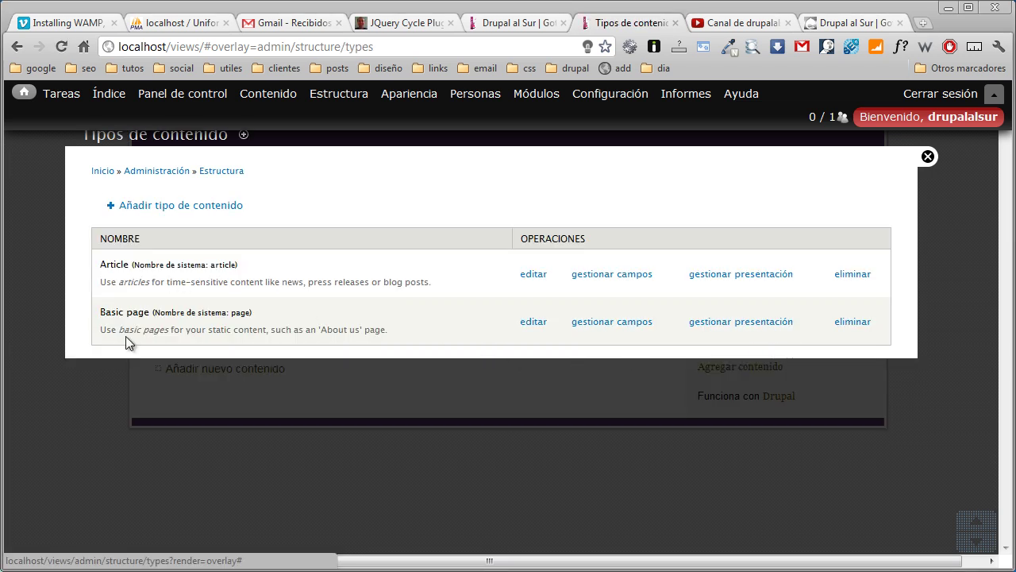
{"action": "left_click", "coordinate": [145, 208]}
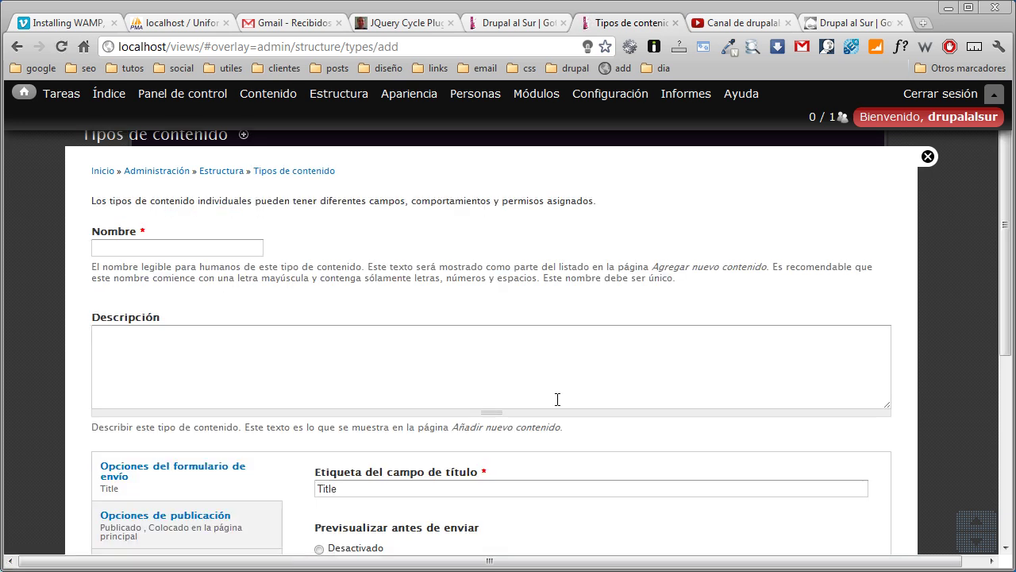
Name the new content type Slideshow
{"action": "left_click", "coordinate": [221, 248]}
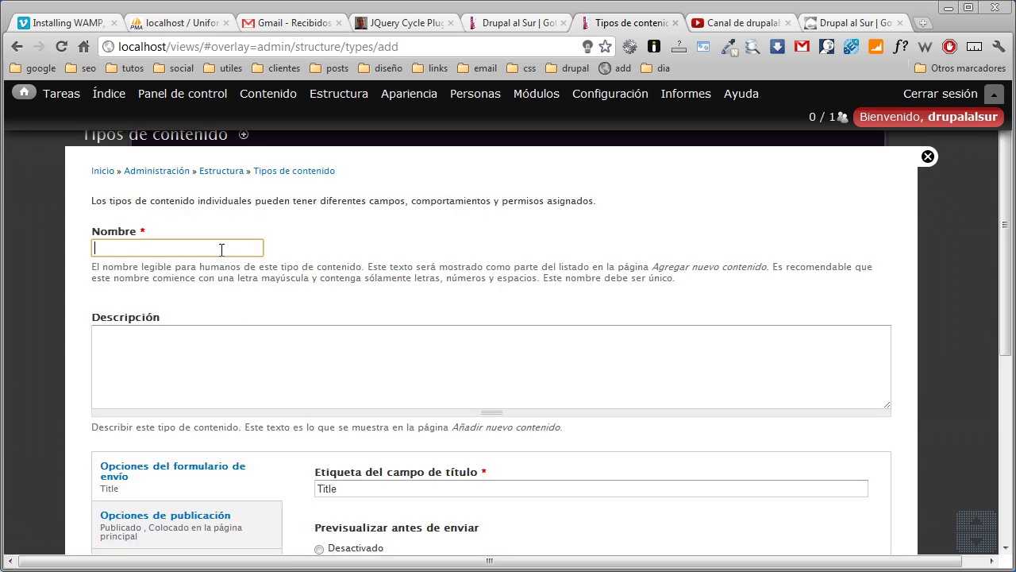
{"action": "type", "text": "lides"}
{"action": "key", "text": "BackSpace"}
{"action": "key", "text": "BackSpace"}
{"action": "key", "text": "BackSpace"}
{"action": "key", "text": "BackSpace"}
{"action": "key", "text": "BackSpace"}
{"action": "type", "text": "Slideshow"}
{"action": "key", "text": "Tab"}
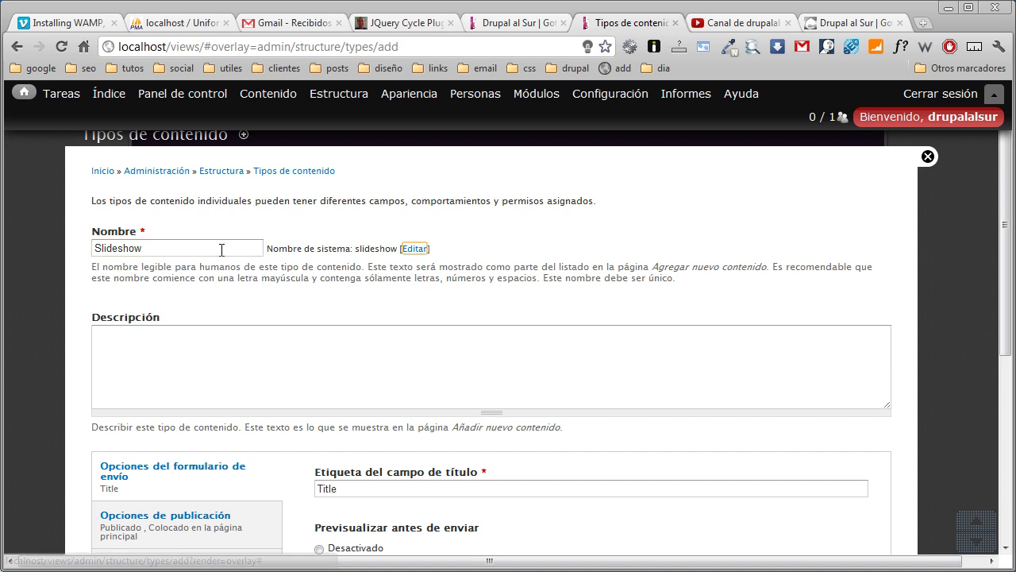
Enter "Permite crear una animación con jQuery." as the description of the Slideshow content type
{"action": "key", "text": "Tab"}
{"action": "type", "text": "Permite crear una da"}
{"action": "key", "text": "BackSpace"}
{"action": "key", "text": "BackSpace"}
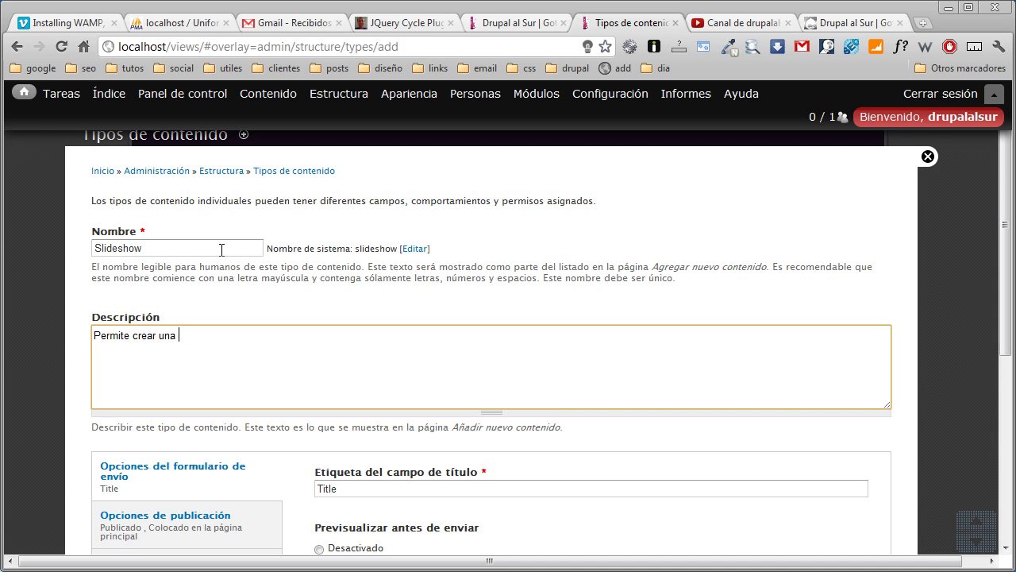
{"action": "type", "text": "animación con jQuery."}
{"action": "key", "text": "Tab"}
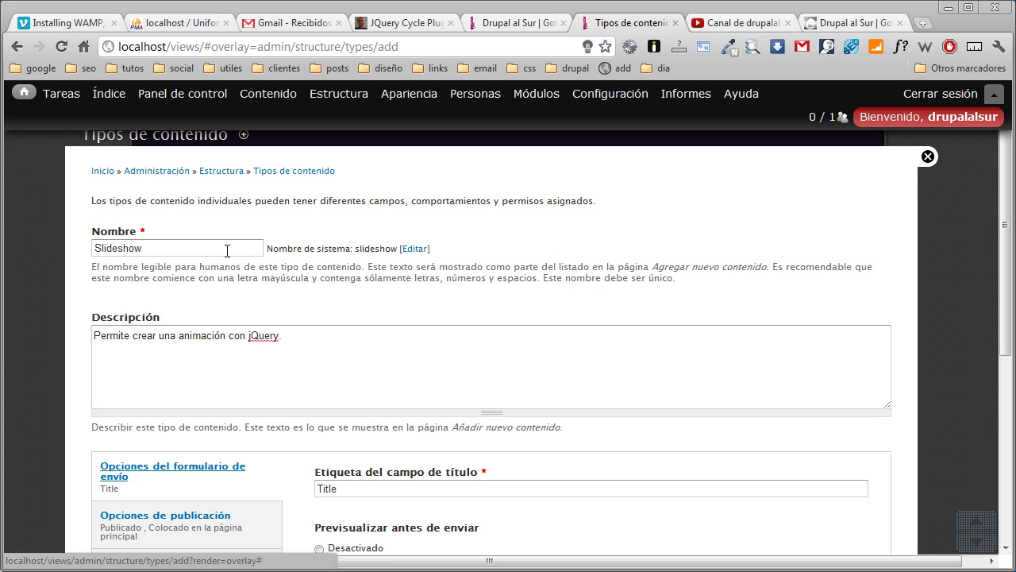
Turn off Colocado en la página principal in the publishing options of the Slideshow content type
{"action": "scroll", "coordinate": [405, 389], "scroll_direction": "down", "scroll_amount": 2}
{"action": "scroll", "coordinate": [420, 389], "scroll_direction": "down", "scroll_amount": 1}
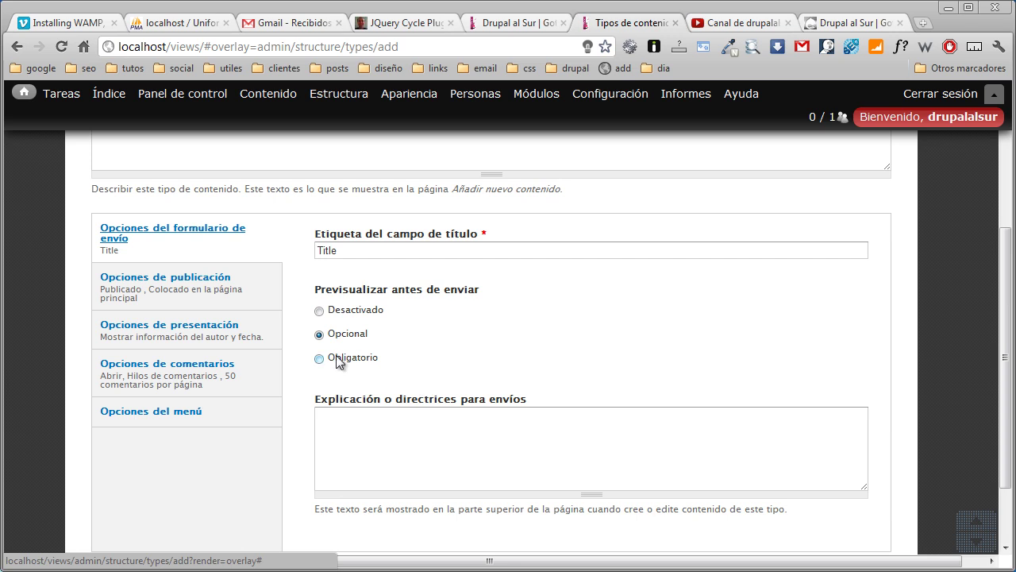
{"action": "left_click", "coordinate": [238, 281]}
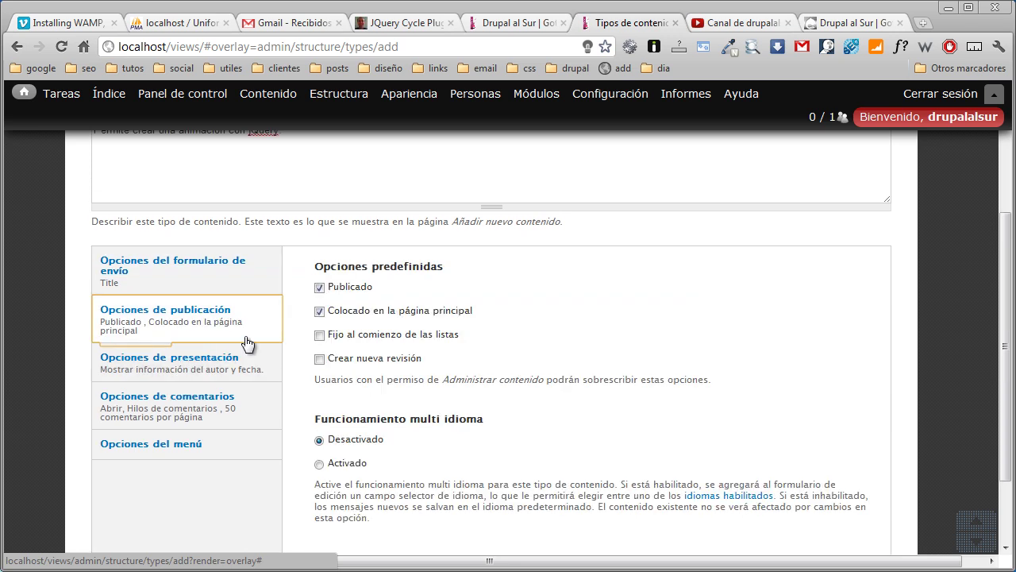
{"action": "left_click", "coordinate": [318, 312]}
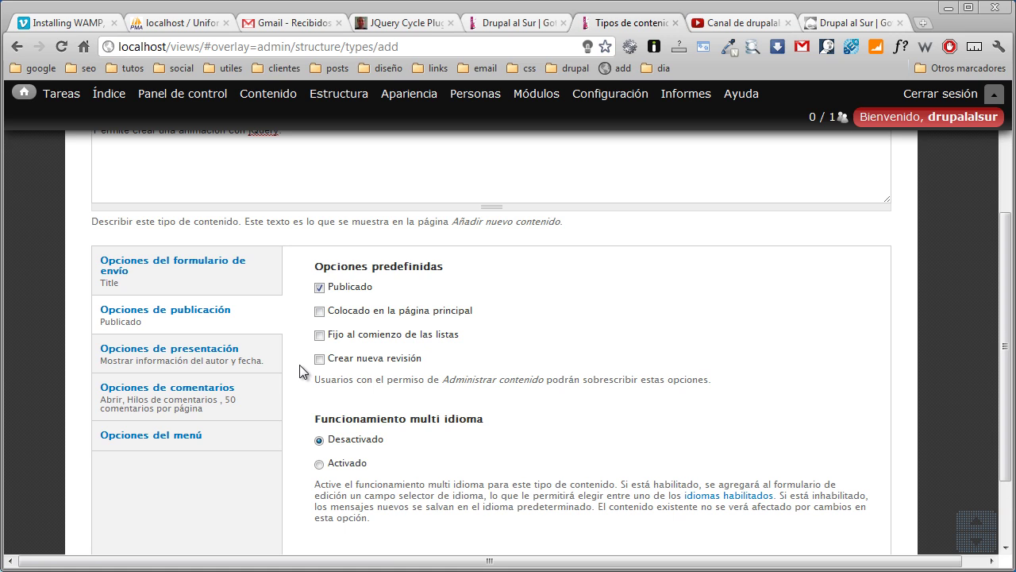
Turn off Mostrar información del autor y fecha and set the default comment option to Oculto for the Slideshow content type
{"action": "left_click", "coordinate": [238, 354]}
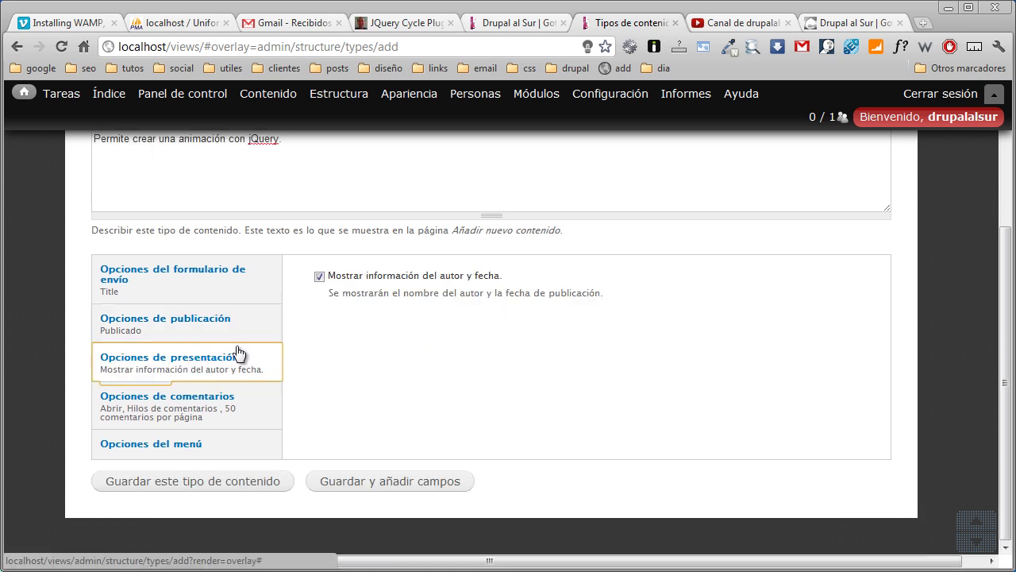
{"action": "left_click", "coordinate": [319, 276]}
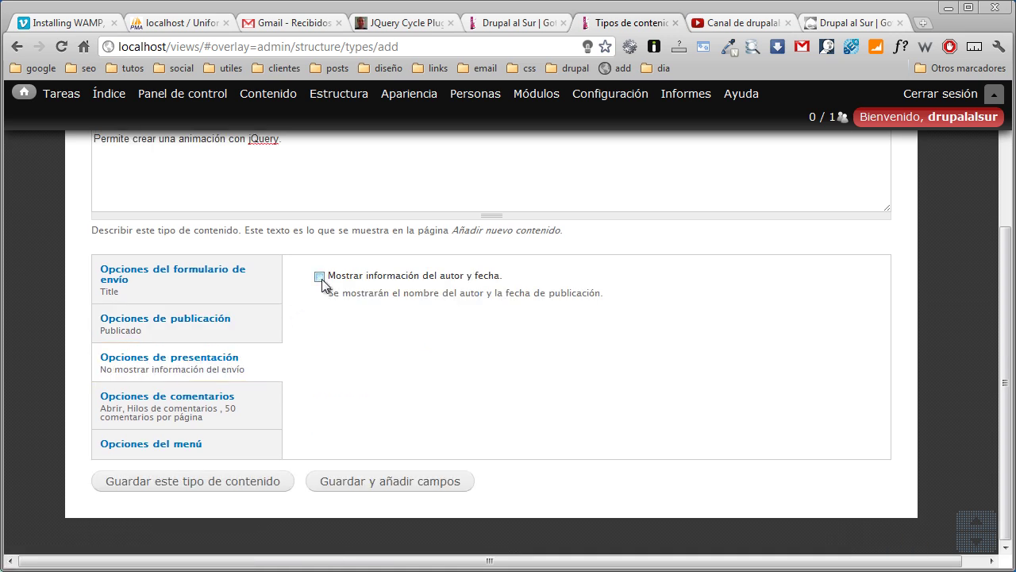
{"action": "left_click", "coordinate": [195, 416]}
{"action": "left_click", "coordinate": [368, 294]}
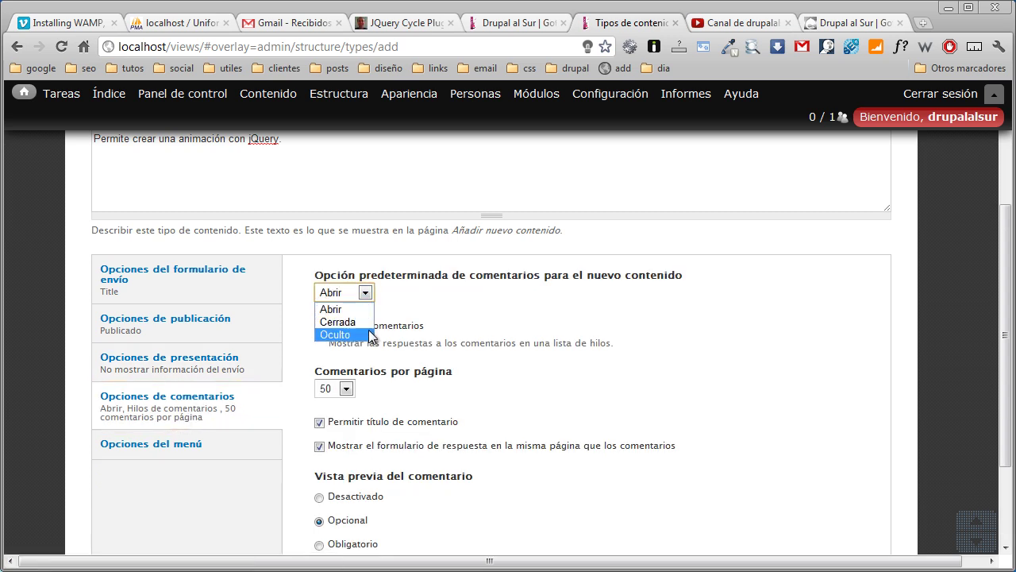
{"action": "left_click", "coordinate": [369, 329]}
{"action": "scroll", "coordinate": [368, 330], "scroll_direction": "down", "scroll_amount": 3}
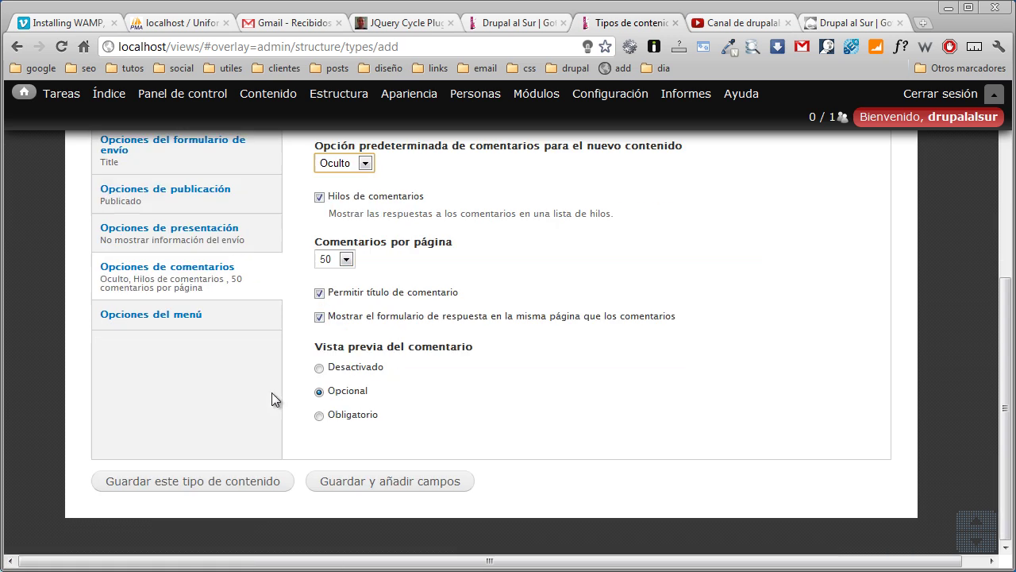
Save the Slideshow content type to continue with its fields, and delete its Body field
{"action": "left_click", "coordinate": [357, 482]}
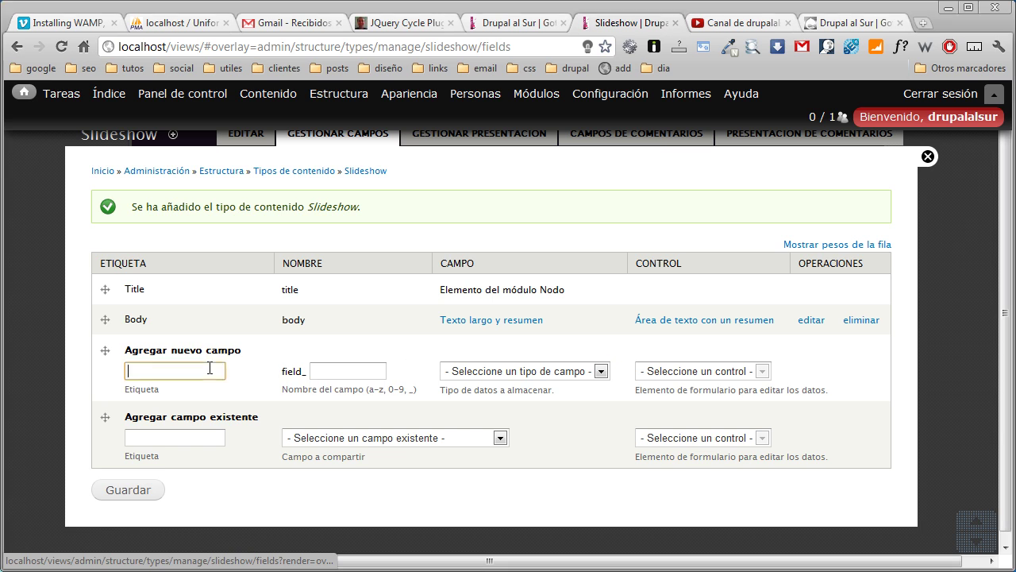
{"action": "left_click", "coordinate": [209, 369]}
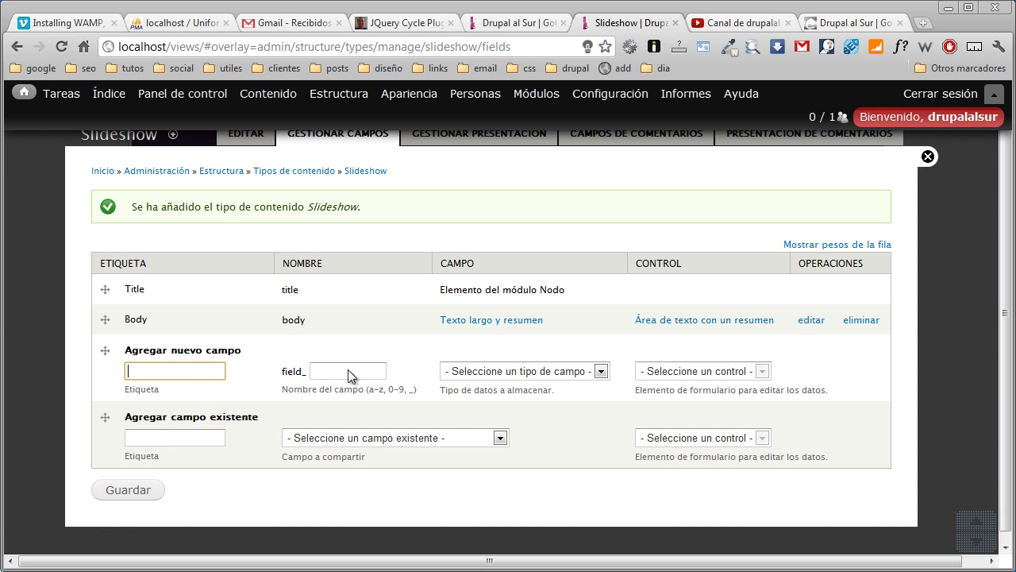
{"action": "left_click", "coordinate": [865, 325]}
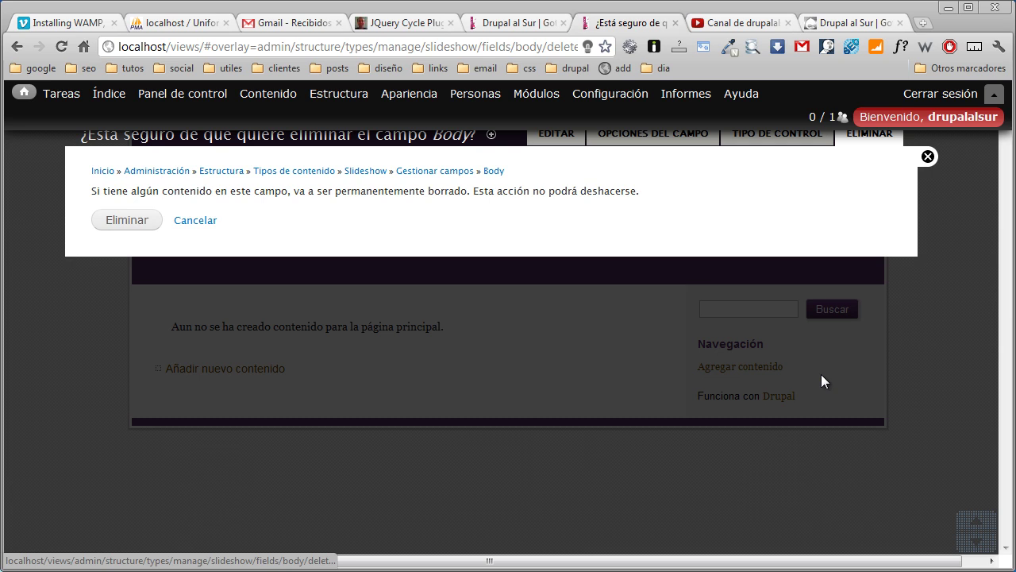
{"action": "left_click", "coordinate": [113, 221]}
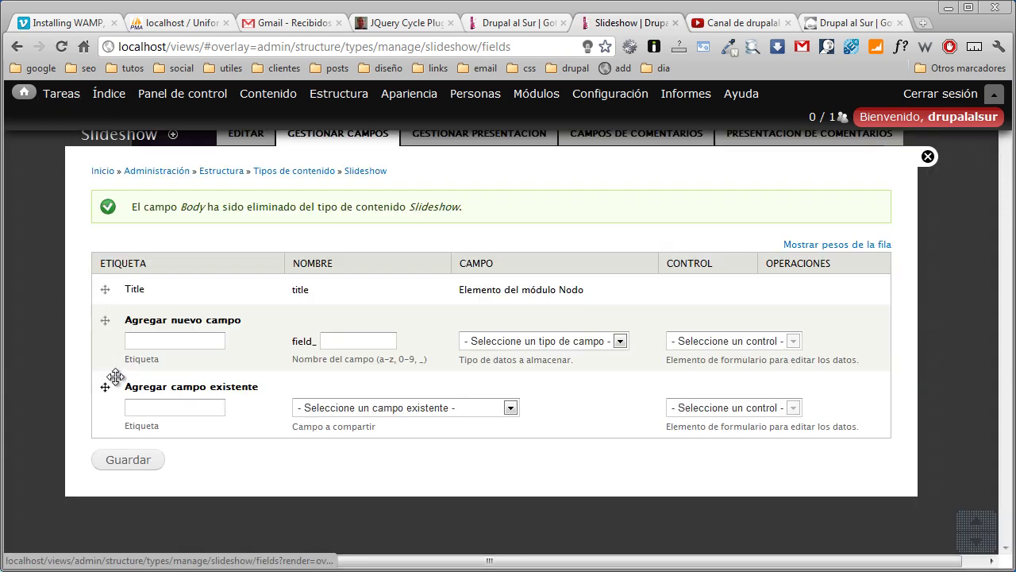
Label a new field Link and give it the field name link in the Slideshow content type
{"action": "type", "text": "Link"}
{"action": "key", "text": "Tab"}
{"action": "type", "text": "rel"}
{"action": "key", "text": "BackSpace"}
{"action": "key", "text": "BackSpace"}
{"action": "key", "text": "BackSpace"}
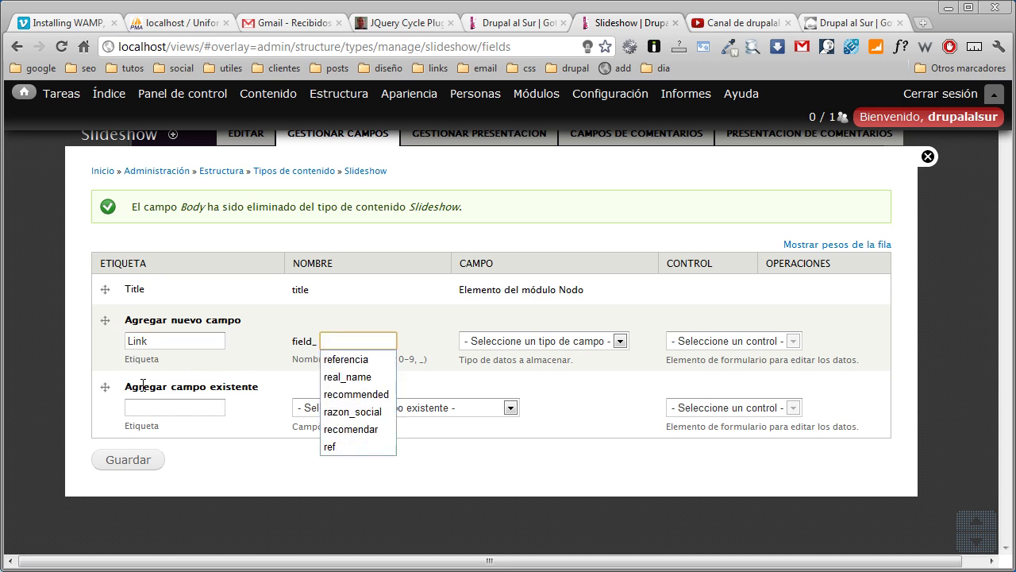
{"action": "type", "text": "linnk"}
{"action": "key", "text": "BackSpace"}
{"action": "key", "text": "BackSpace"}
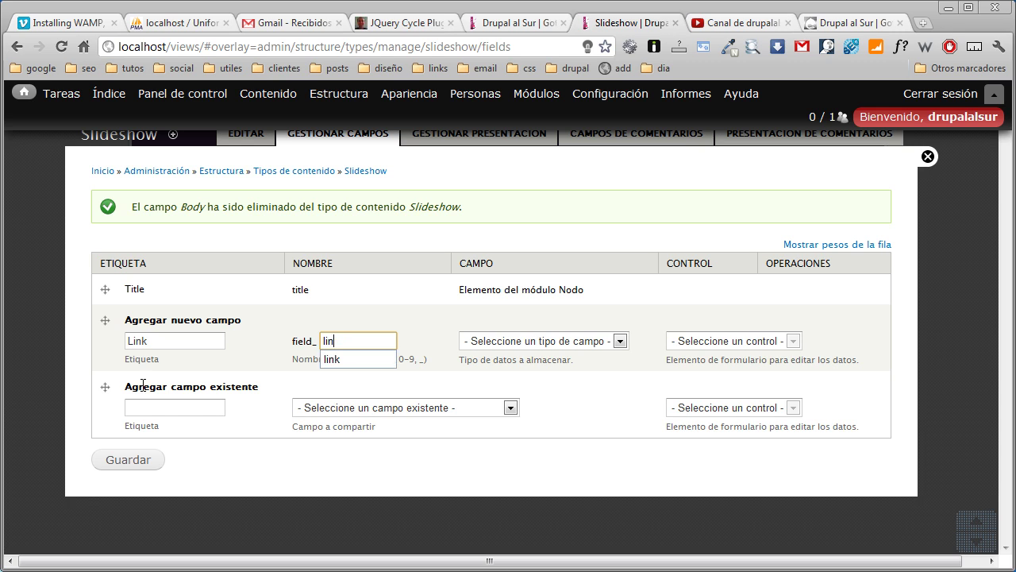
{"action": "type", "text": "k"}
{"action": "key", "text": "Tab"}
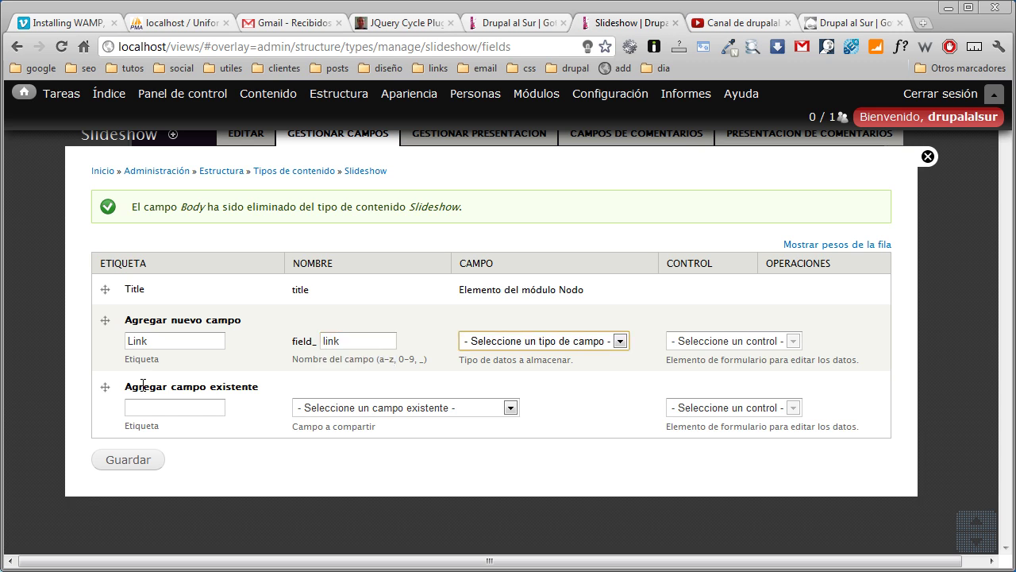
Set the new Link field's type to Texto with the Campo de texto control and save it
{"action": "key", "text": "t"}
{"action": "key", "text": "Tab"}
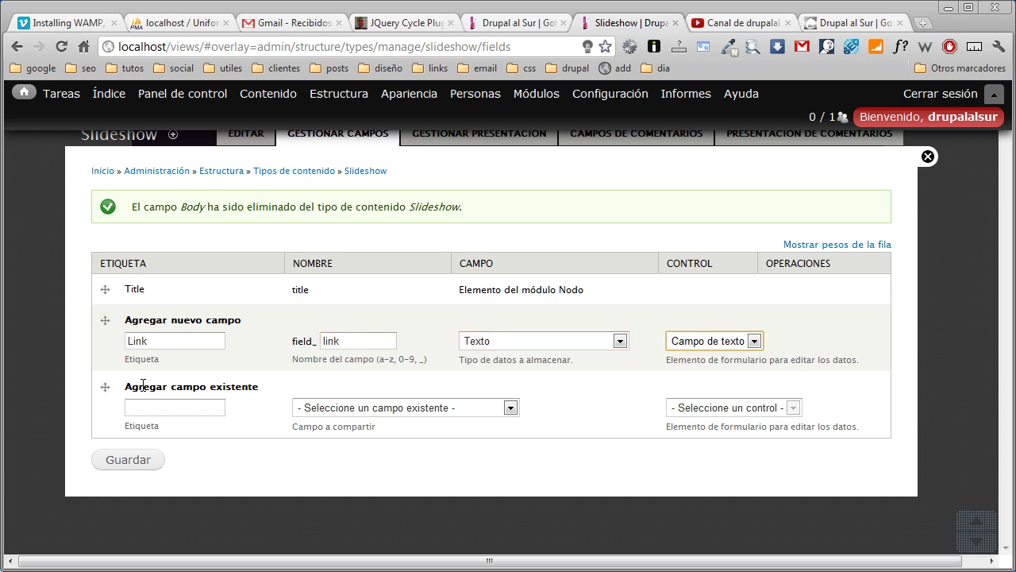
{"action": "left_click", "coordinate": [151, 474]}
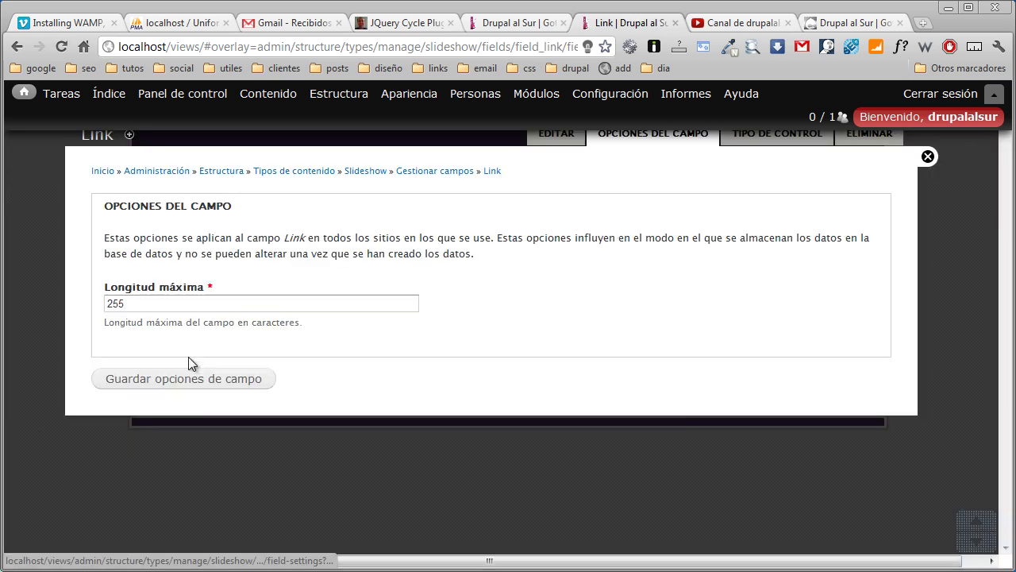
Save the Link field's options and configuration with the default single value and maximum length of 255
{"action": "left_click", "coordinate": [177, 385]}
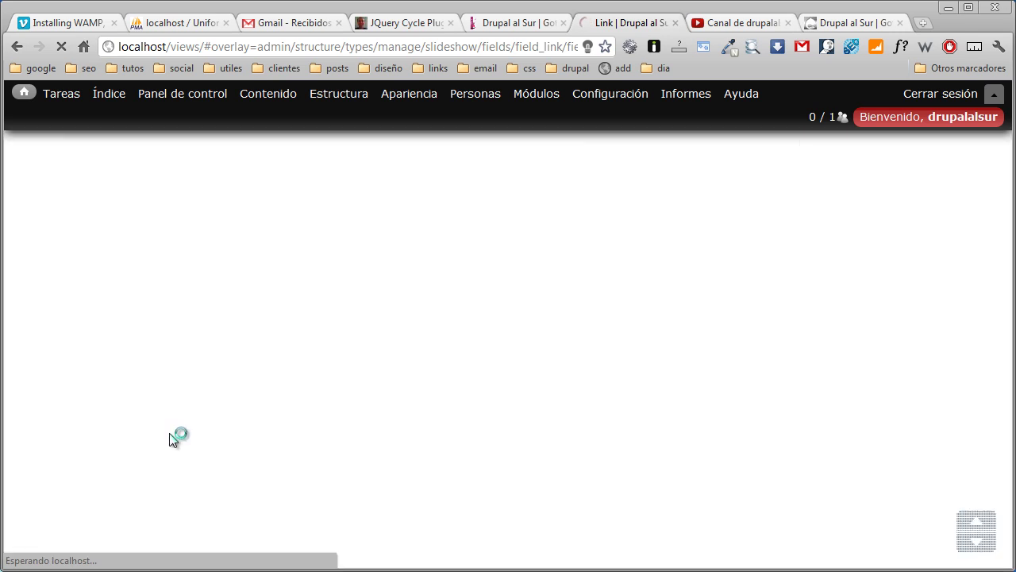
{"action": "scroll", "coordinate": [83, 402], "scroll_direction": "down", "scroll_amount": 4}
{"action": "scroll", "coordinate": [84, 402], "scroll_direction": "down", "scroll_amount": 3}
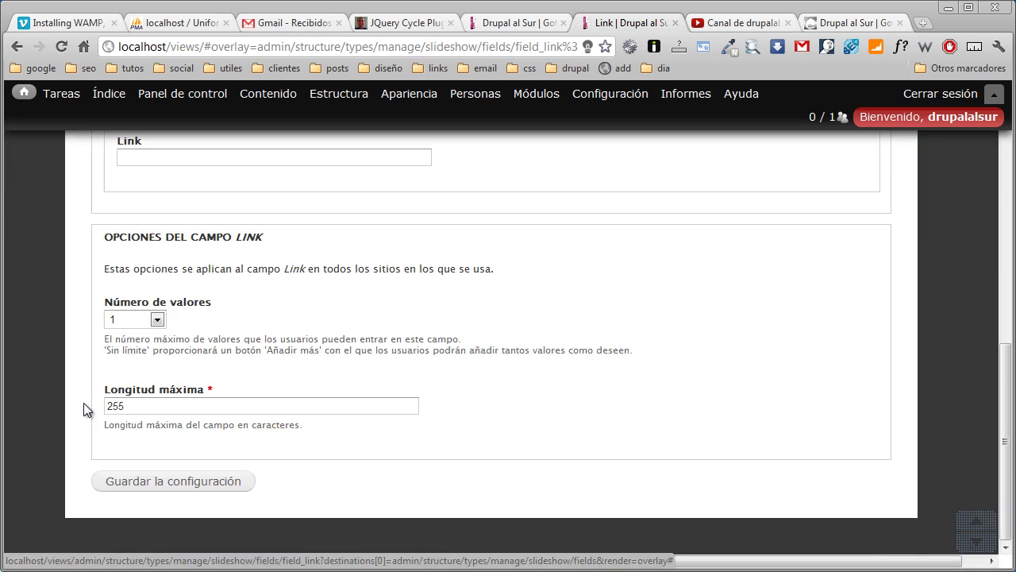
{"action": "left_click", "coordinate": [119, 484]}
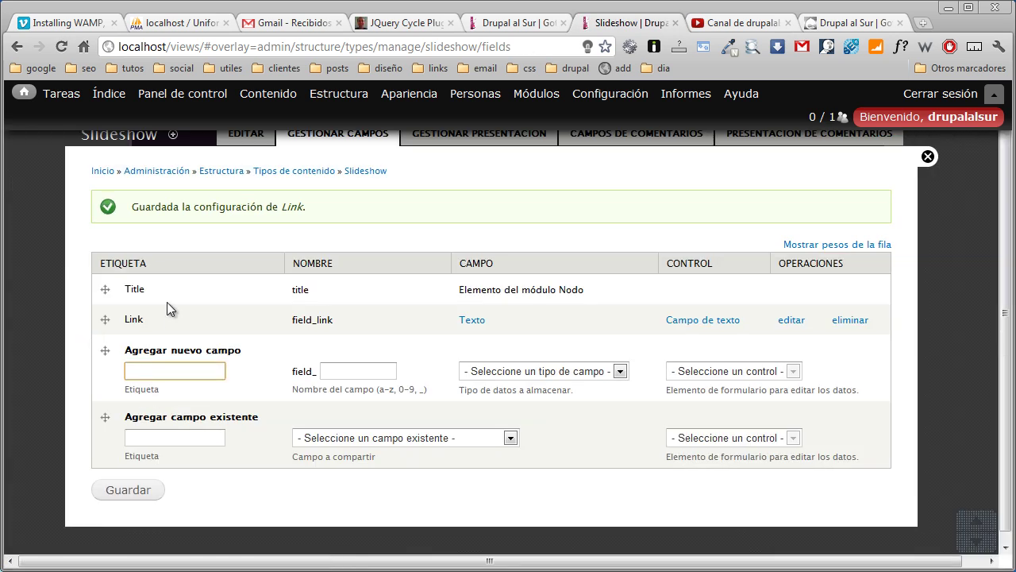
Add a new field labelled Slider, named slider, with type Imagen and the Imagen control, and save it
{"action": "type", "text": "Slider"}
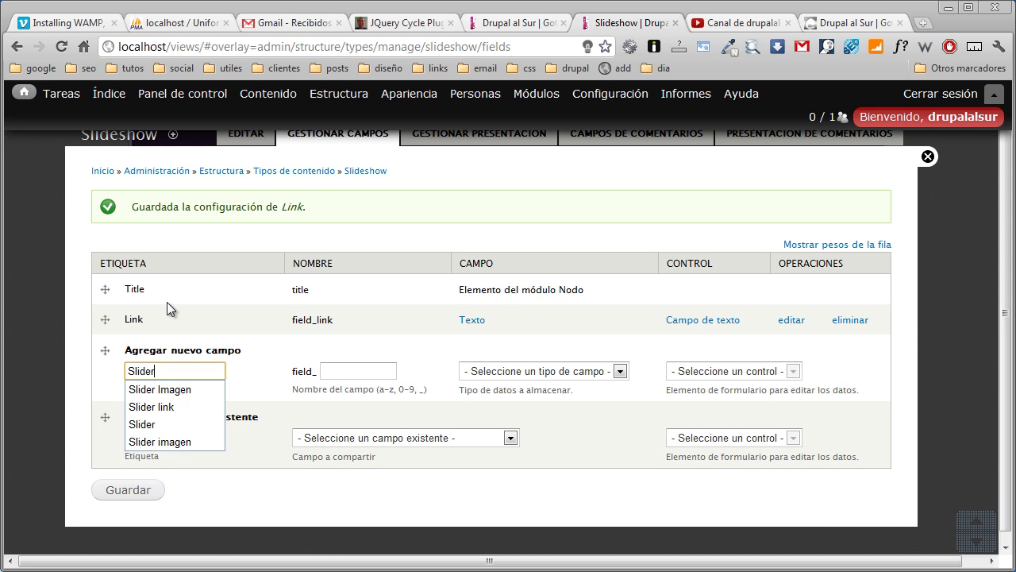
{"action": "key", "text": "Tab"}
{"action": "type", "text": "slider"}
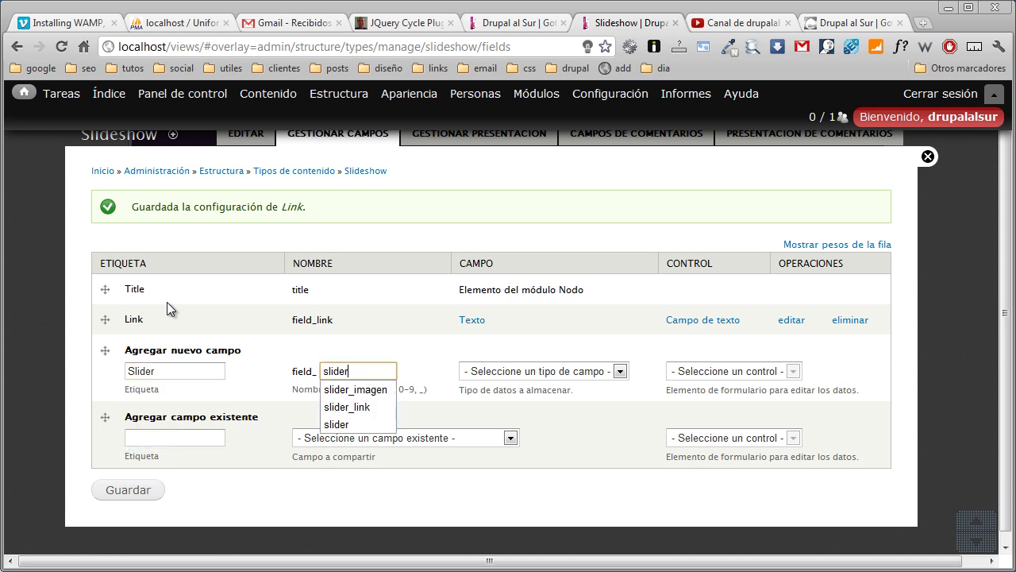
{"action": "key", "text": "Tab"}
{"action": "key", "text": "i"}
{"action": "key", "text": "Tab"}
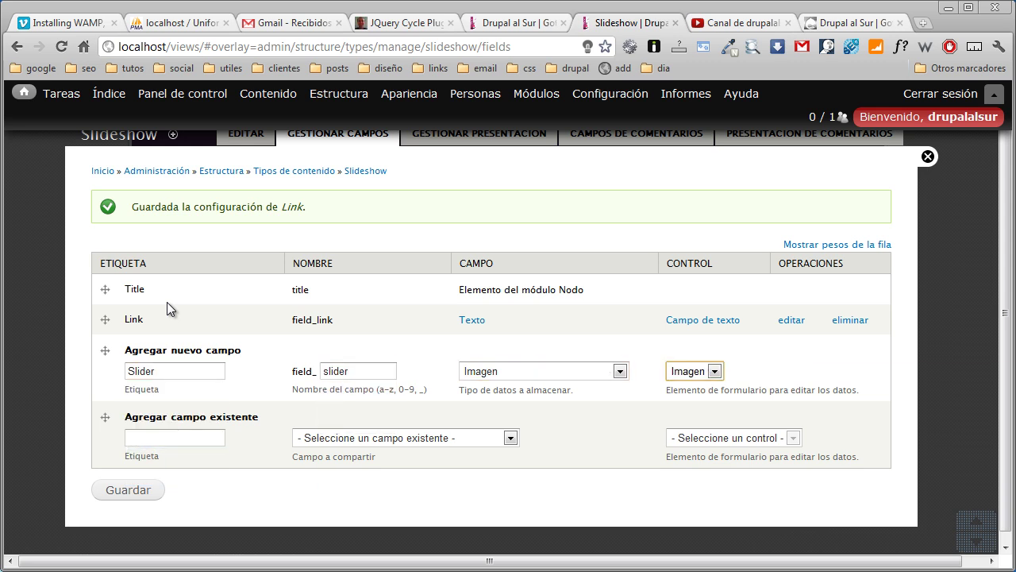
{"action": "left_click", "coordinate": [133, 487]}
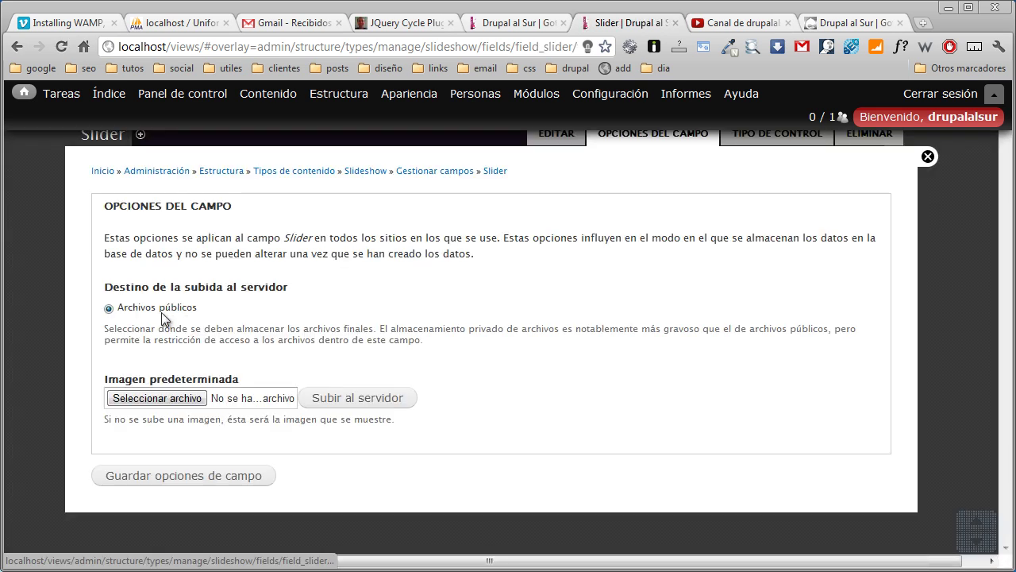
Save the Slider field's options with Archivos públicos and enter the help text "Ingresa la imagen a animar."
{"action": "left_click", "coordinate": [187, 481]}
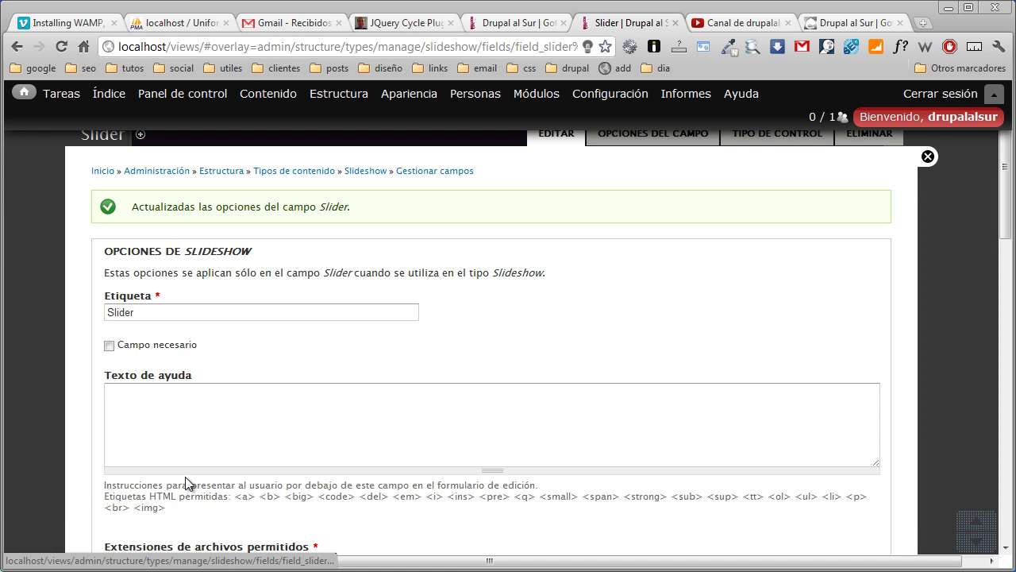
{"action": "left_click", "coordinate": [146, 423]}
{"action": "scroll", "coordinate": [147, 420], "scroll_direction": "down", "scroll_amount": 3}
{"action": "scroll", "coordinate": [147, 406], "scroll_direction": "up", "scroll_amount": 1}
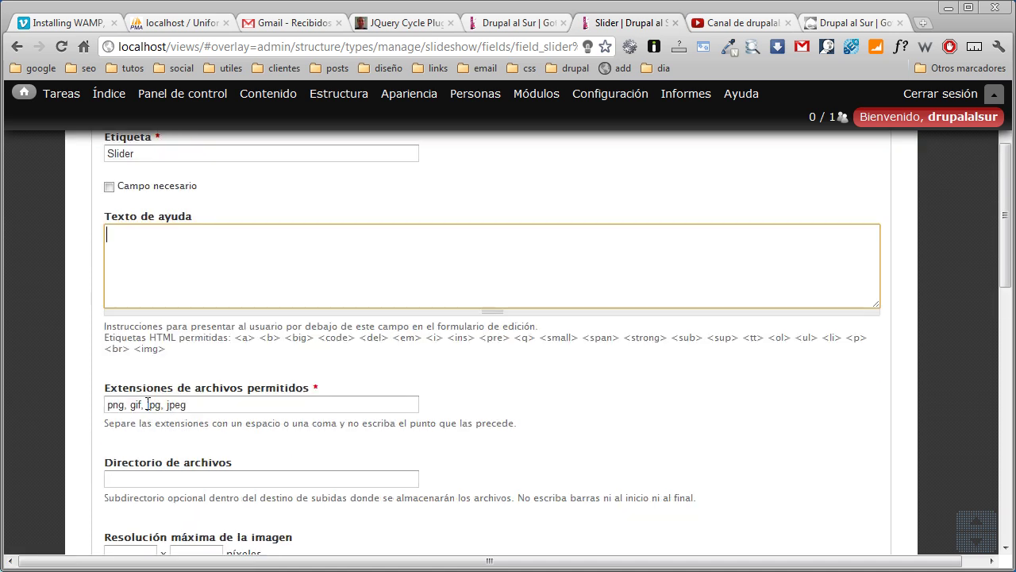
{"action": "type", "text": "Ingresa la image"}
{"action": "type", "text": "n a animar."}
Set the Slider field's file directory to imagenes/slideshow
{"action": "triple_click", "coordinate": [147, 403]}
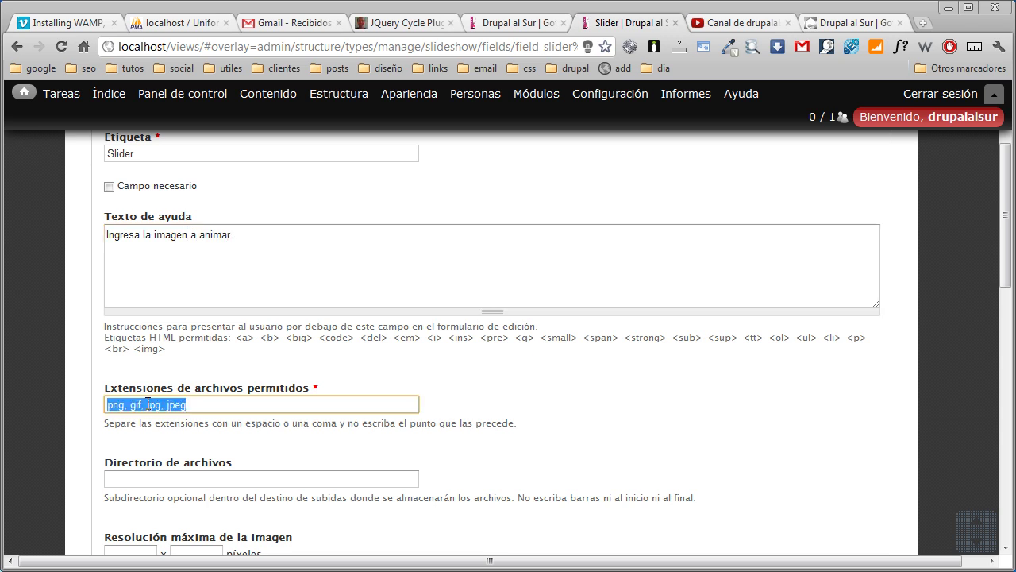
{"action": "scroll", "coordinate": [147, 403], "scroll_direction": "down", "scroll_amount": 2}
{"action": "left_click", "coordinate": [193, 321]}
{"action": "left_click", "coordinate": [192, 321]}
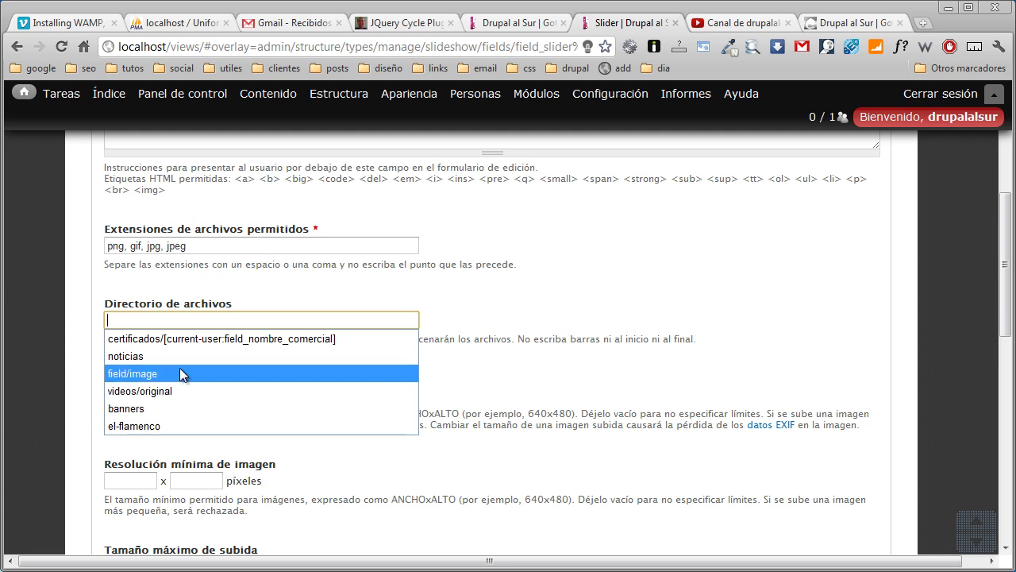
{"action": "left_click", "coordinate": [177, 367]}
{"action": "left_click", "coordinate": [175, 317]}
{"action": "triple_click", "coordinate": [175, 317]}
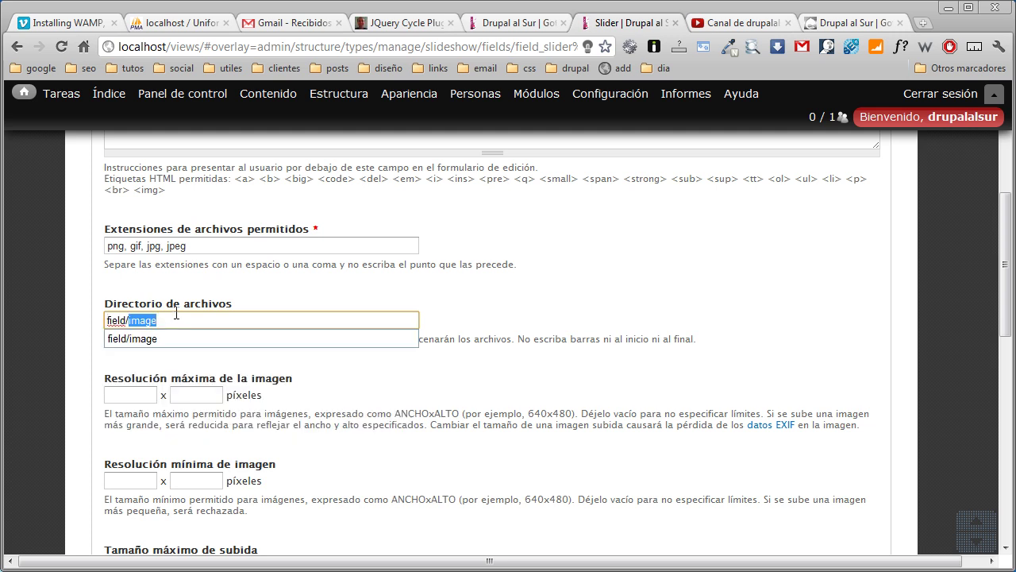
{"action": "type", "text": "imagene"}
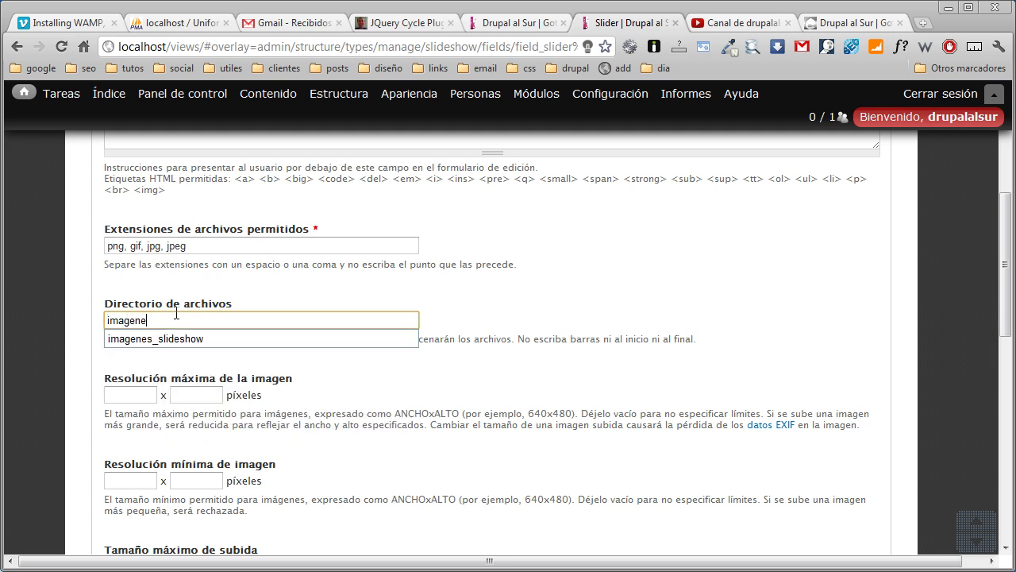
{"action": "type", "text": "s/slides"}
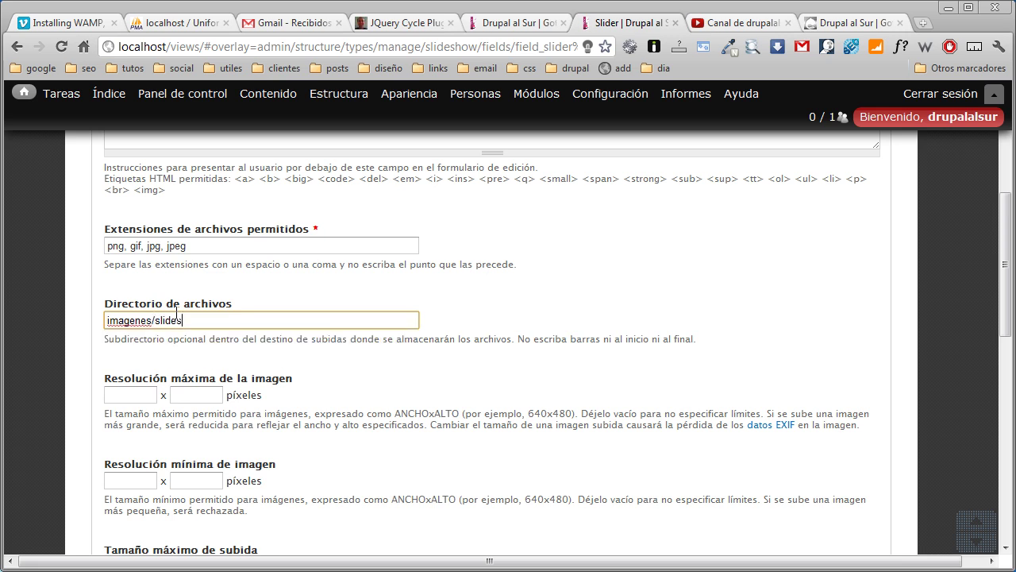
{"action": "type", "text": "howq"}
{"action": "key", "text": "BackSpace"}
{"action": "key", "text": "Tab"}
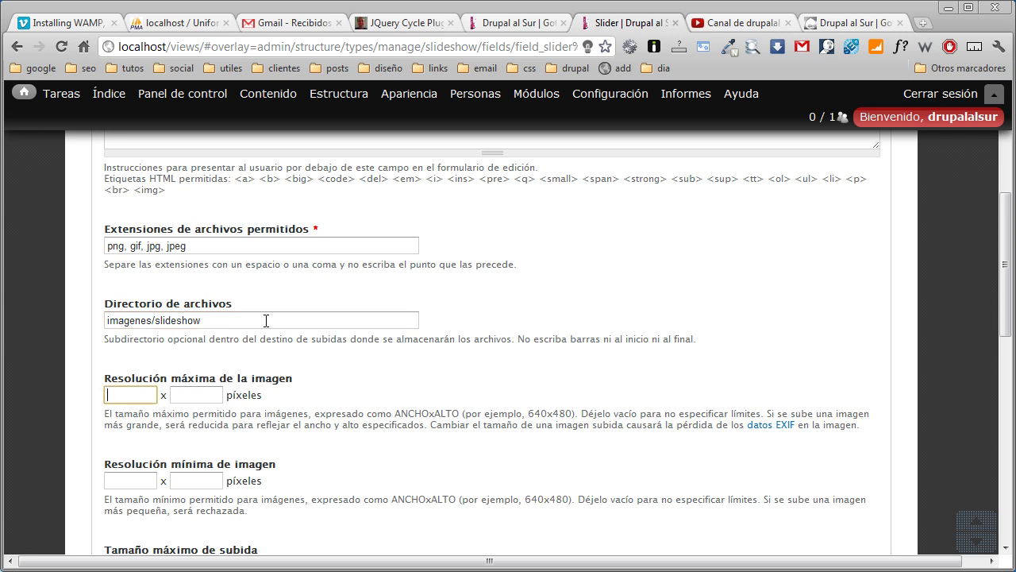
Save the Slider field's configuration with its remaining options at their defaults, and open the Slideshow content type's display settings
{"action": "scroll", "coordinate": [266, 320], "scroll_direction": "down", "scroll_amount": 2}
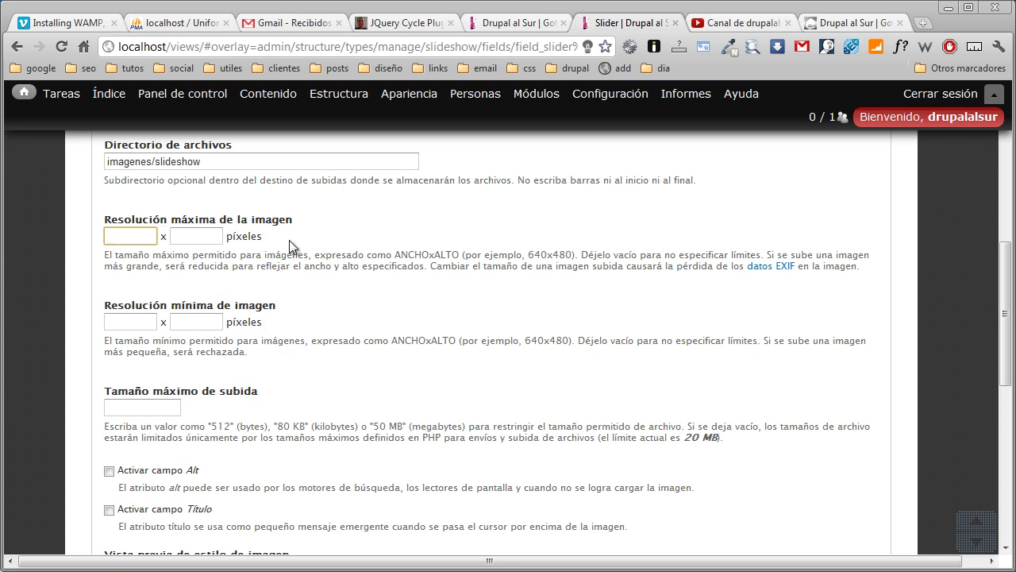
{"action": "scroll", "coordinate": [289, 239], "scroll_direction": "down", "scroll_amount": 2}
{"action": "scroll", "coordinate": [289, 247], "scroll_direction": "down", "scroll_amount": 1}
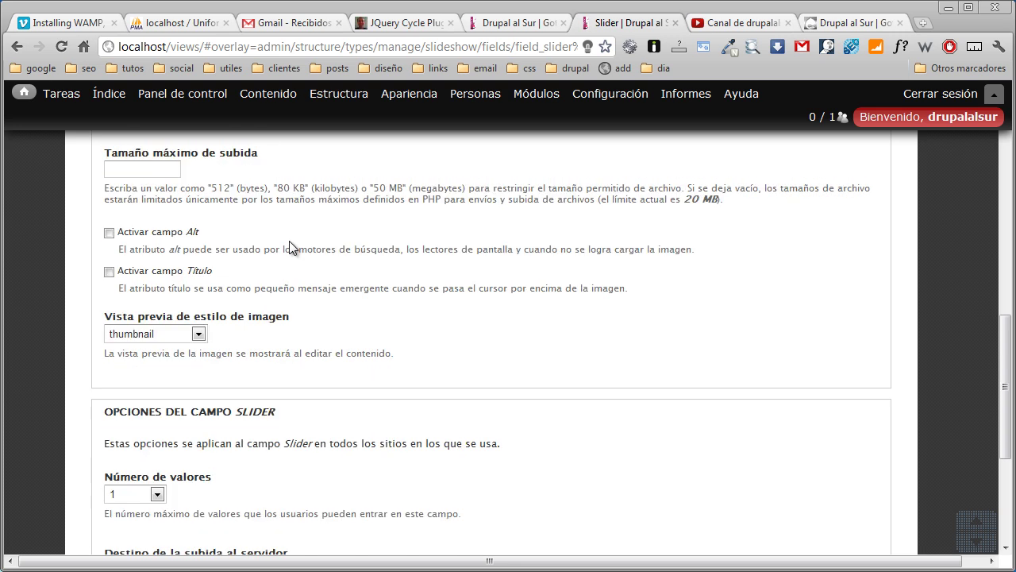
{"action": "scroll", "coordinate": [289, 248], "scroll_direction": "down", "scroll_amount": 1}
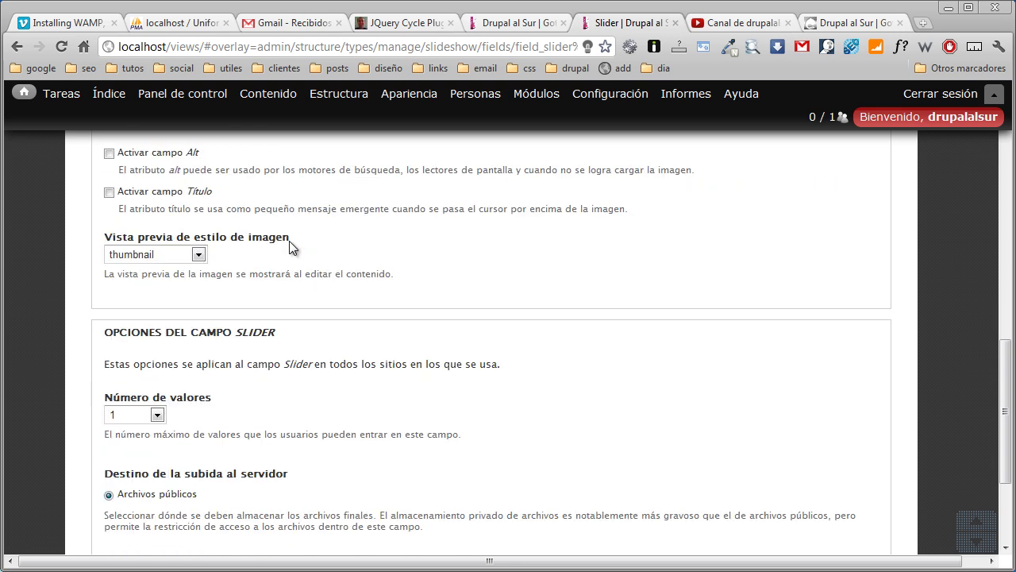
{"action": "scroll", "coordinate": [246, 282], "scroll_direction": "up", "scroll_amount": 1}
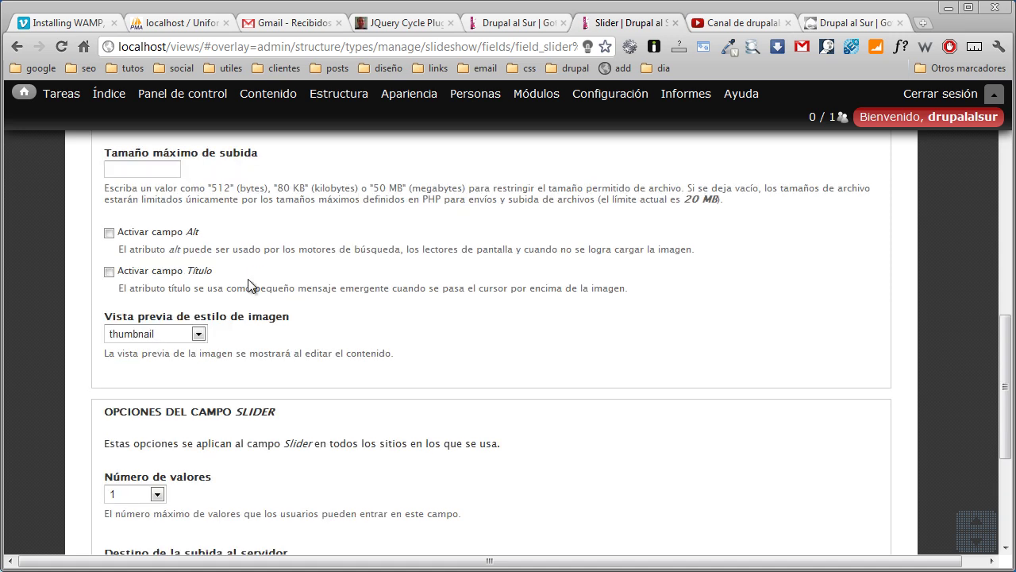
{"action": "scroll", "coordinate": [263, 256], "scroll_direction": "down", "scroll_amount": 3}
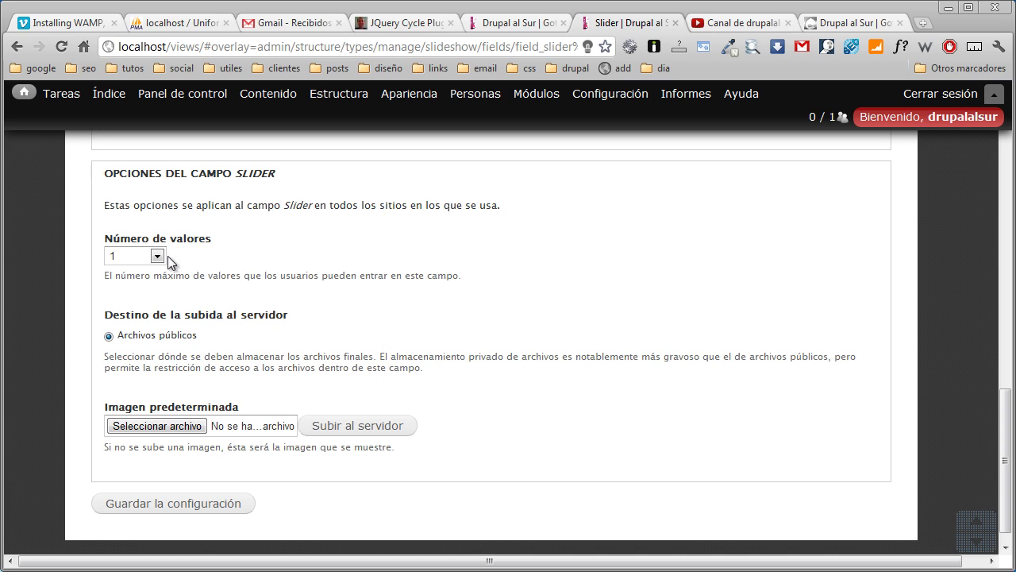
{"action": "left_click", "coordinate": [163, 502]}
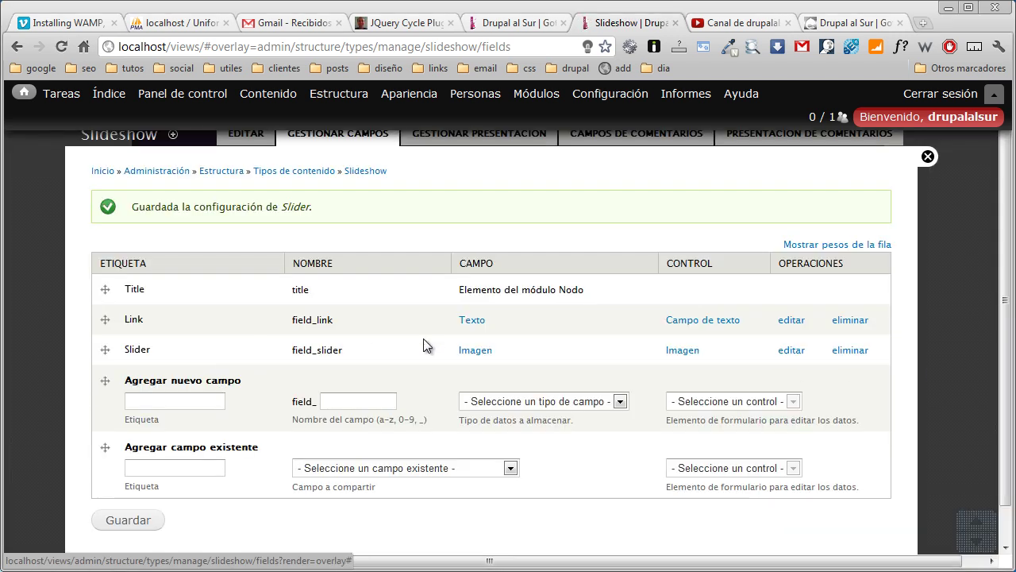
{"action": "left_click", "coordinate": [487, 132]}
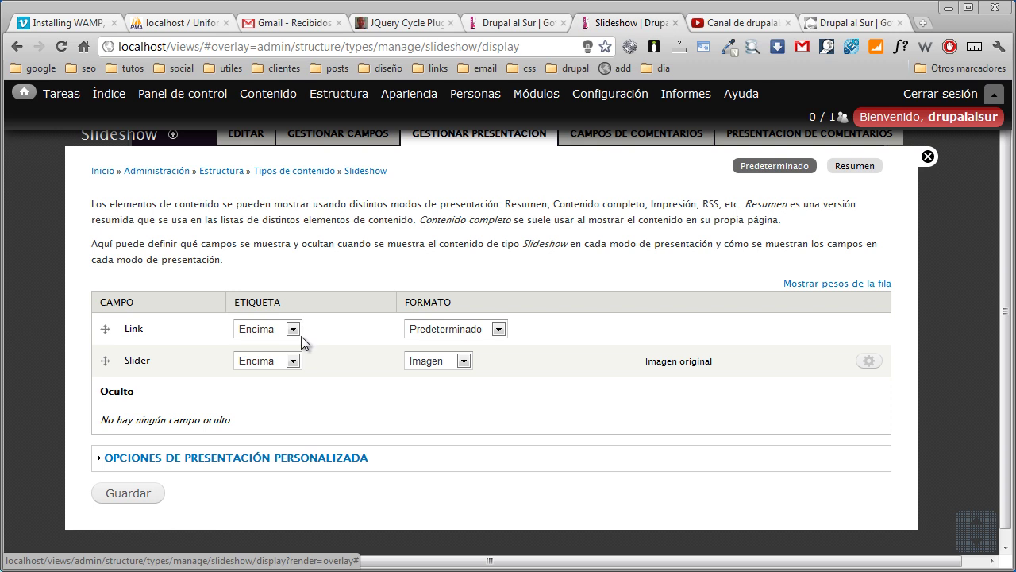
Hide the Slider field's label in the Slideshow content type's default display and save the display settings
{"action": "left_click", "coordinate": [292, 361]}
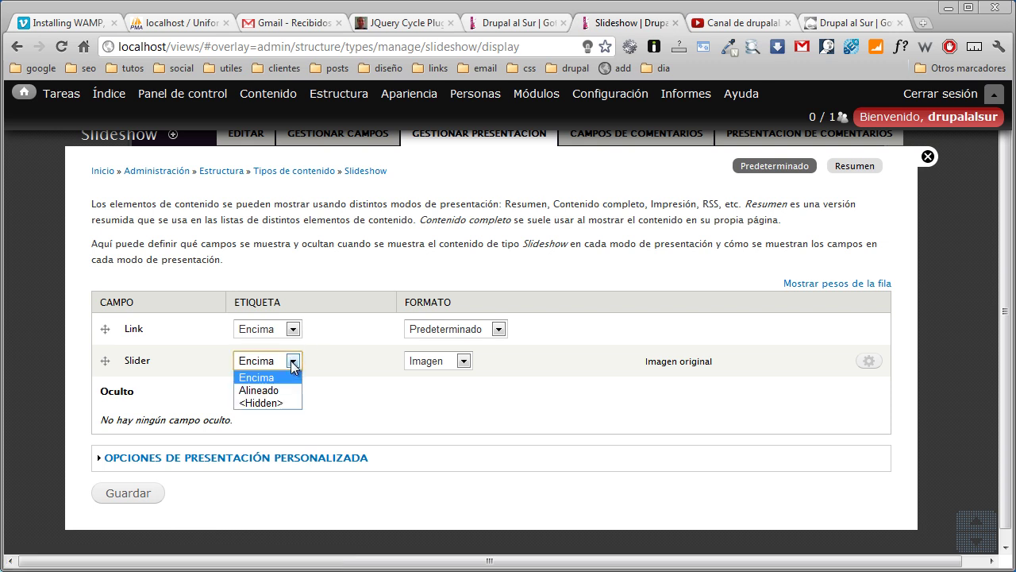
{"action": "left_click", "coordinate": [262, 404]}
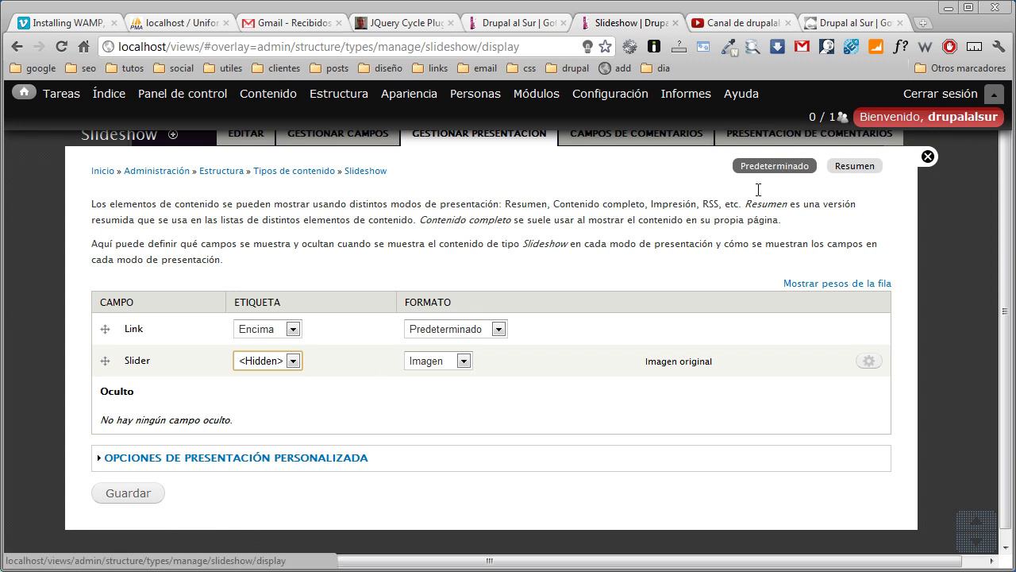
{"action": "left_click", "coordinate": [144, 501]}
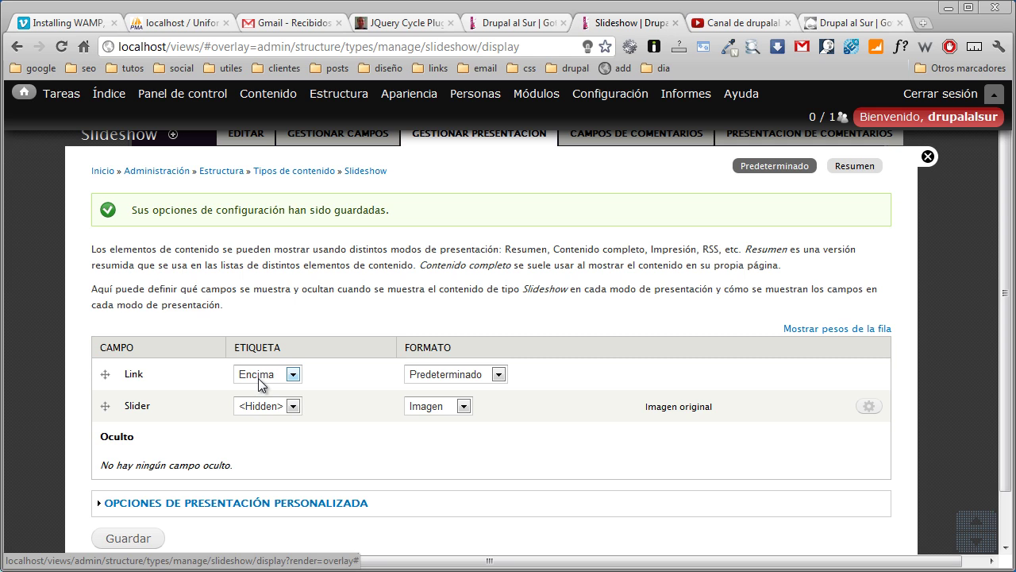
Start a new Slideshow content item and title it "Slider Uno"
{"action": "mouse_move", "coordinate": [263, 96]}
{"action": "left_click", "coordinate": [267, 119]}
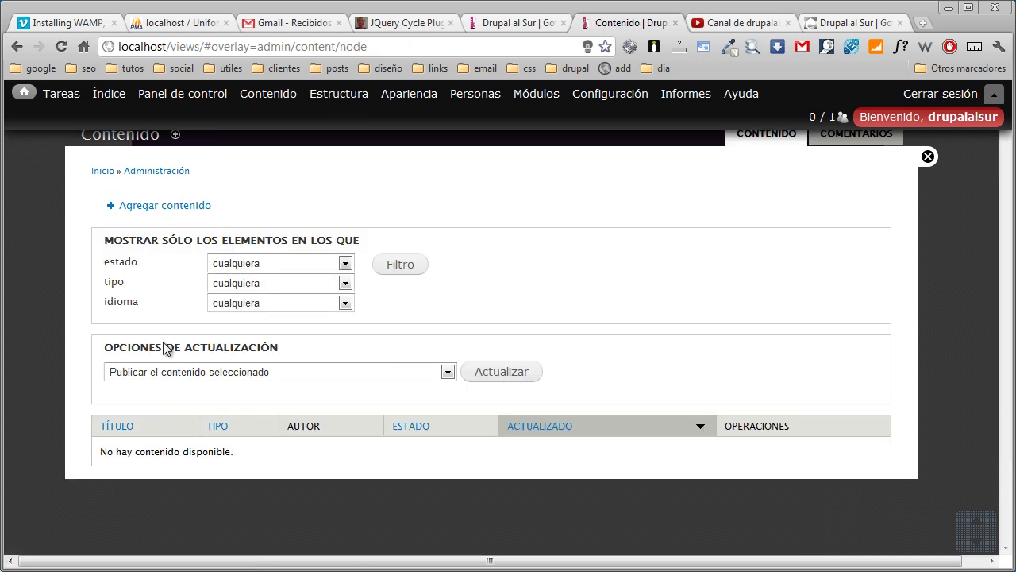
{"action": "left_click", "coordinate": [159, 208]}
{"action": "left_click", "coordinate": [127, 301]}
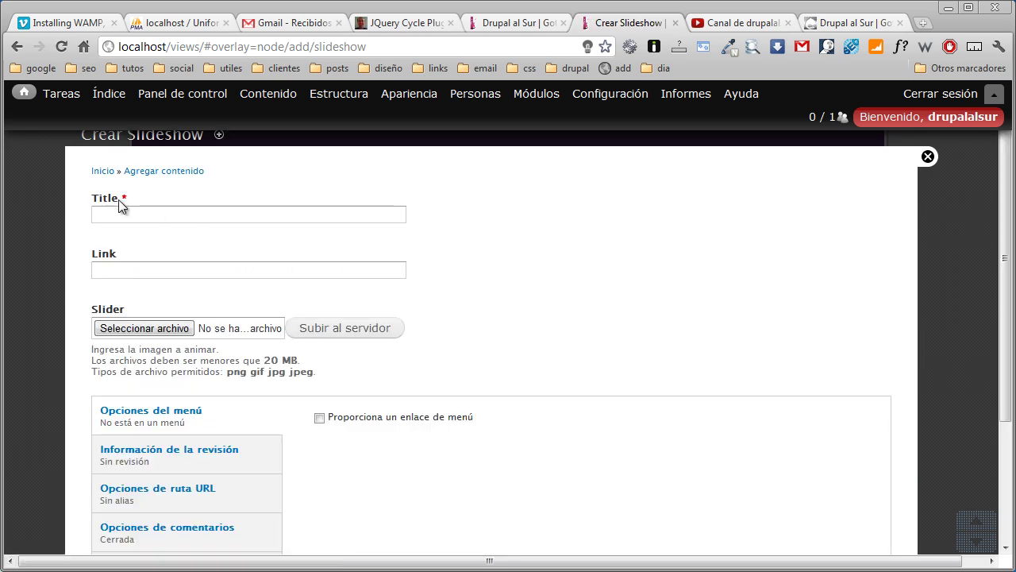
{"action": "left_click", "coordinate": [113, 212]}
{"action": "type", "text": "Slide"}
{"action": "key", "text": "Down"}
{"action": "key", "text": "Down"}
{"action": "key", "text": "Return"}
{"action": "key", "text": "BackSpace"}
{"action": "key", "text": "BackSpace"}
{"action": "key", "text": "BackSpace"}
{"action": "type", "text": "Uno"}
{"action": "key", "text": "Tab"}
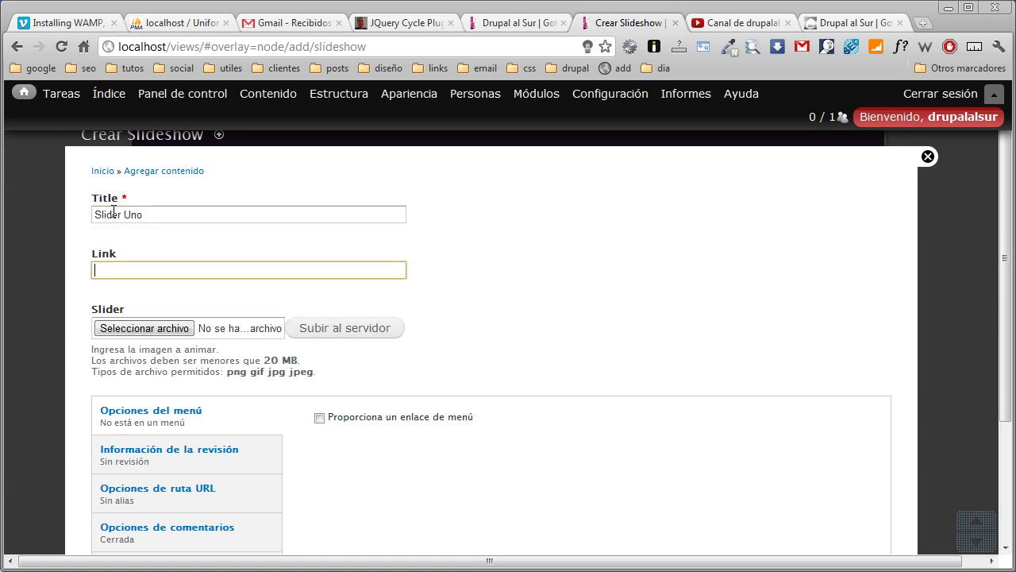
{"action": "type", "text": "ht"}
{"action": "key", "text": "Down"}
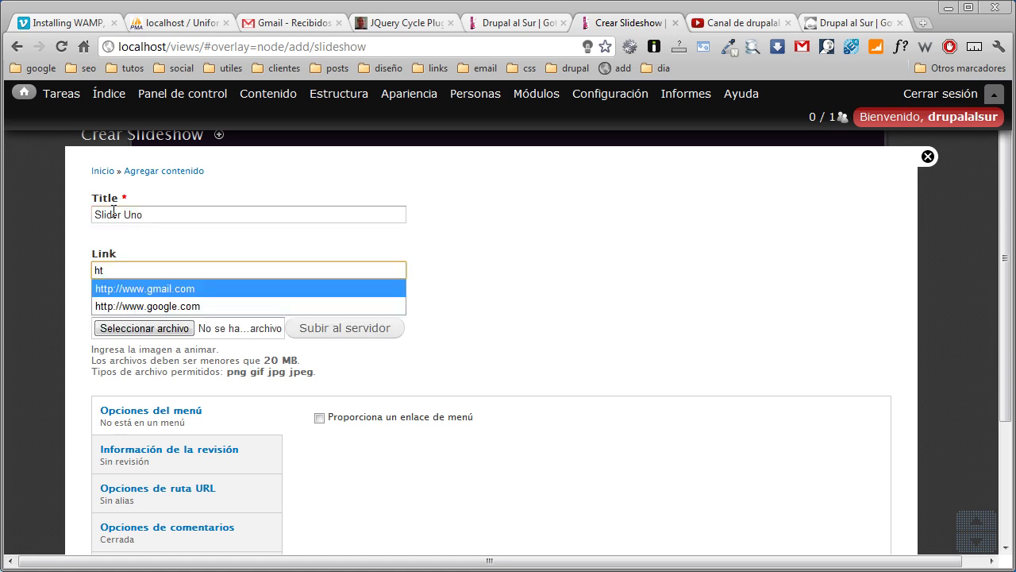
{"action": "key", "text": "Return"}
{"action": "key", "text": "Tab"}
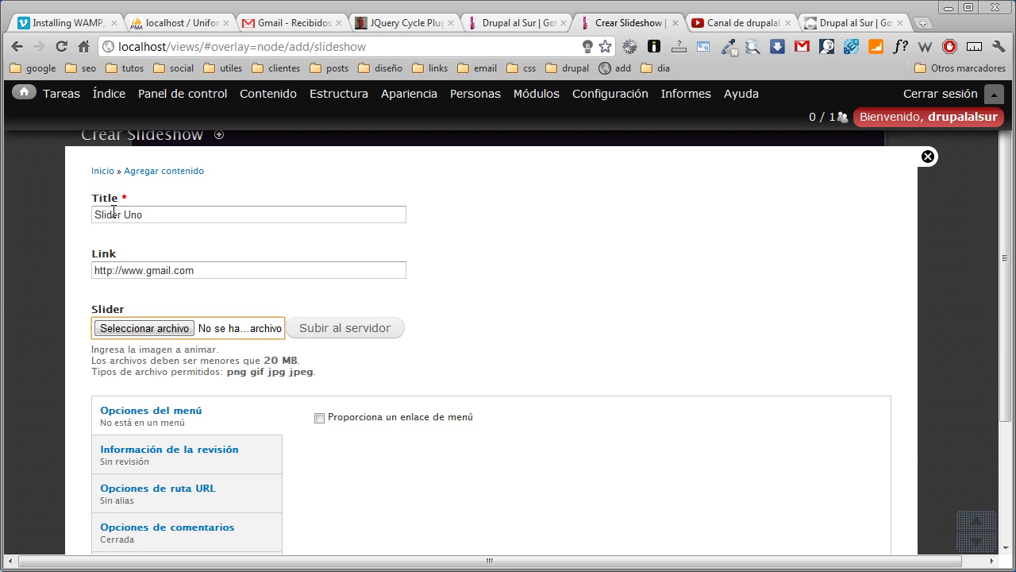
{"action": "key", "text": "space"}
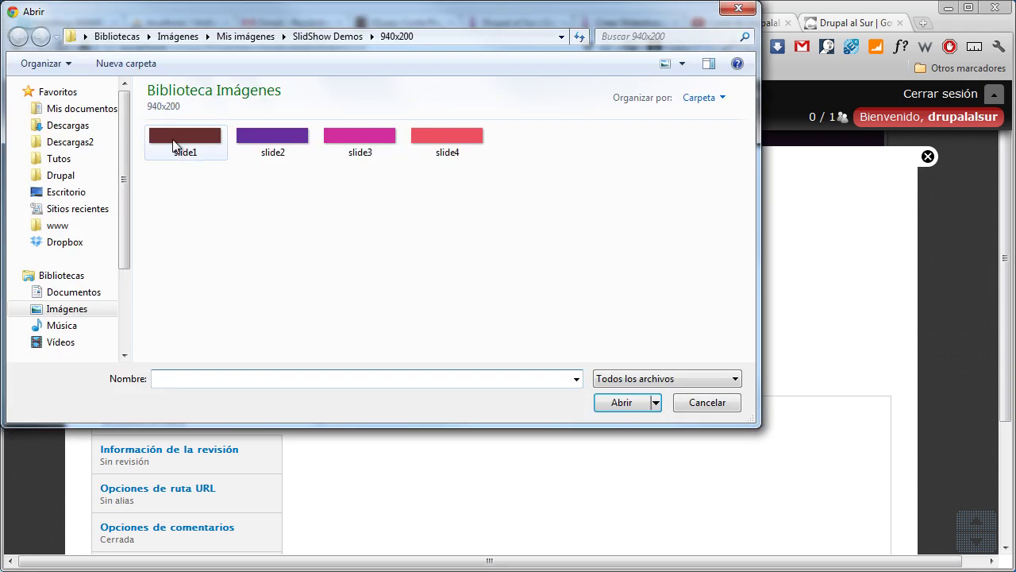
{"action": "double_click", "coordinate": [174, 145]}
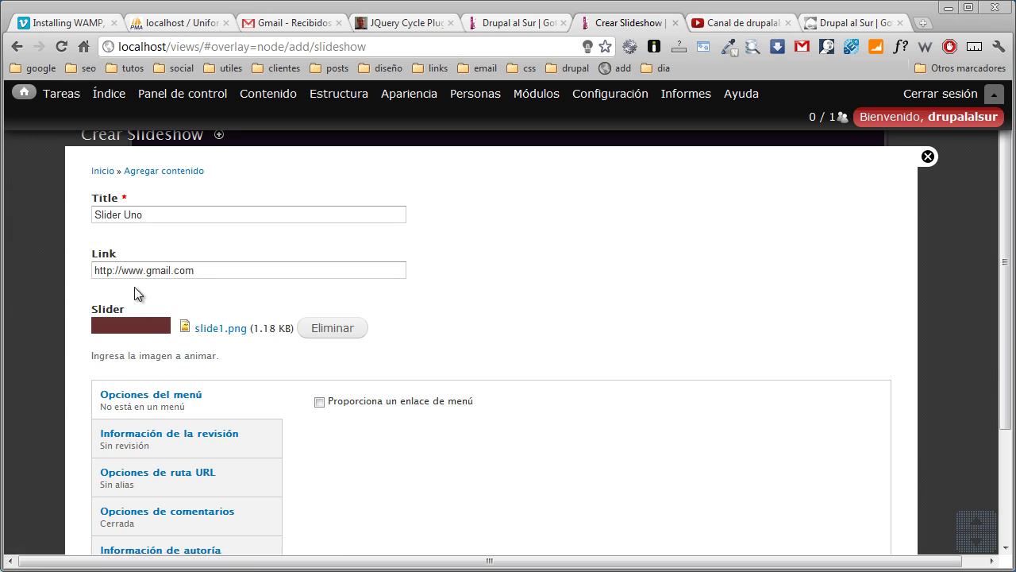
Save the Slider Uno item and check its published page
{"action": "scroll", "coordinate": [56, 332], "scroll_direction": "down", "scroll_amount": 2}
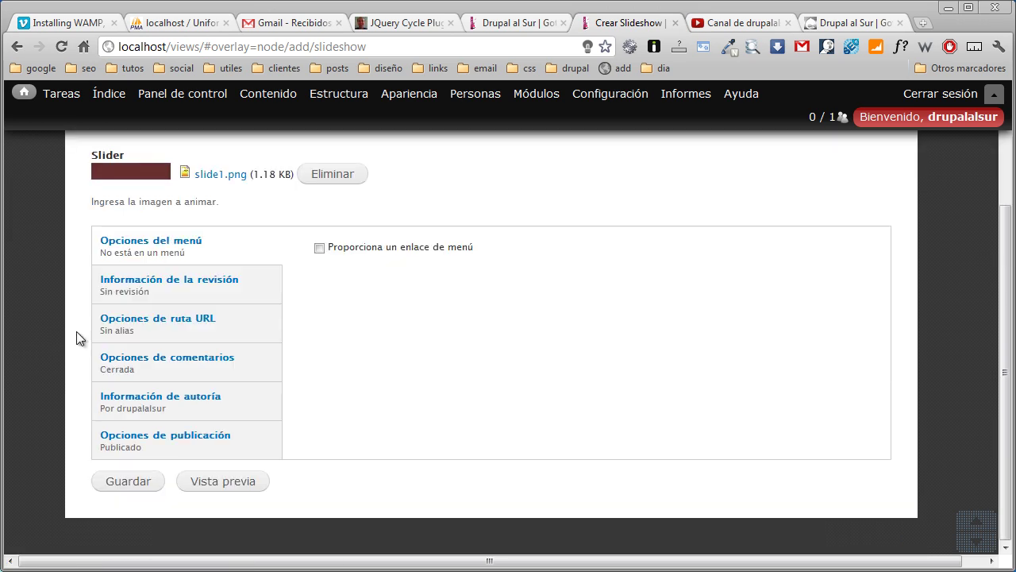
{"action": "left_click", "coordinate": [126, 482]}
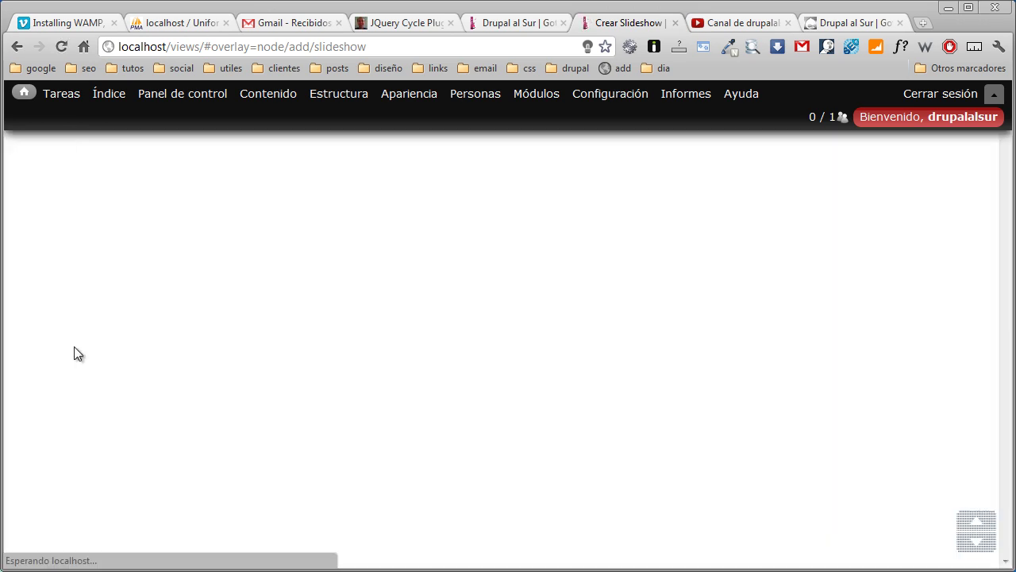
{"action": "scroll", "coordinate": [153, 329], "scroll_direction": "down", "scroll_amount": 2}
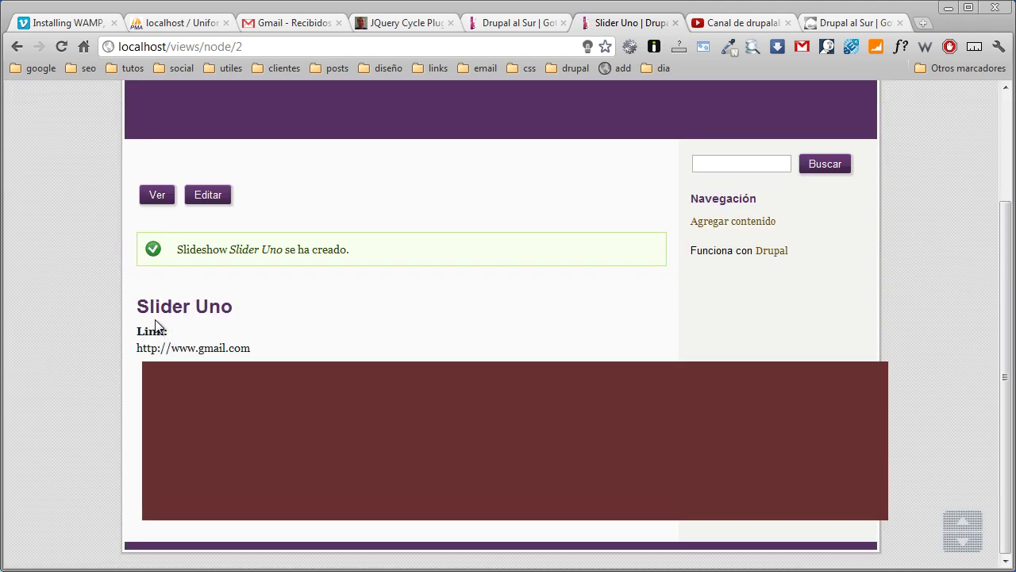
{"action": "scroll", "coordinate": [99, 355], "scroll_direction": "up", "scroll_amount": 2}
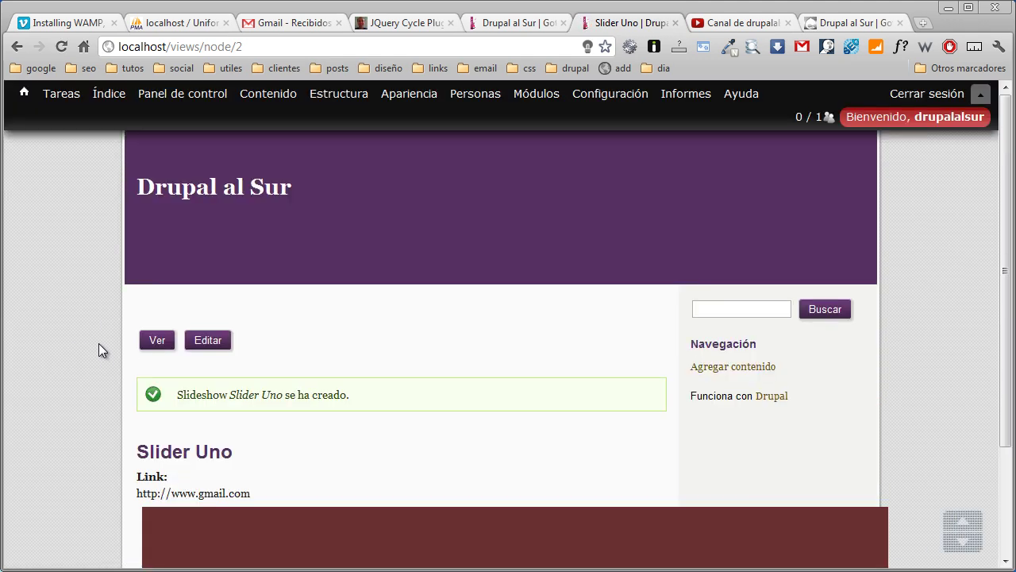
{"action": "left_click", "coordinate": [259, 102]}
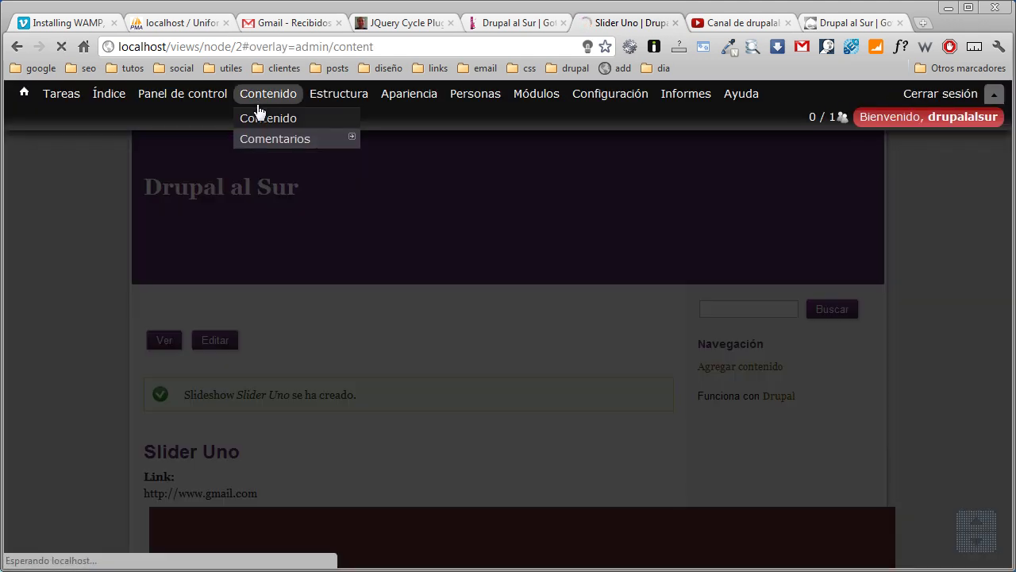
{"action": "left_click", "coordinate": [165, 205]}
{"action": "left_click", "coordinate": [143, 306]}
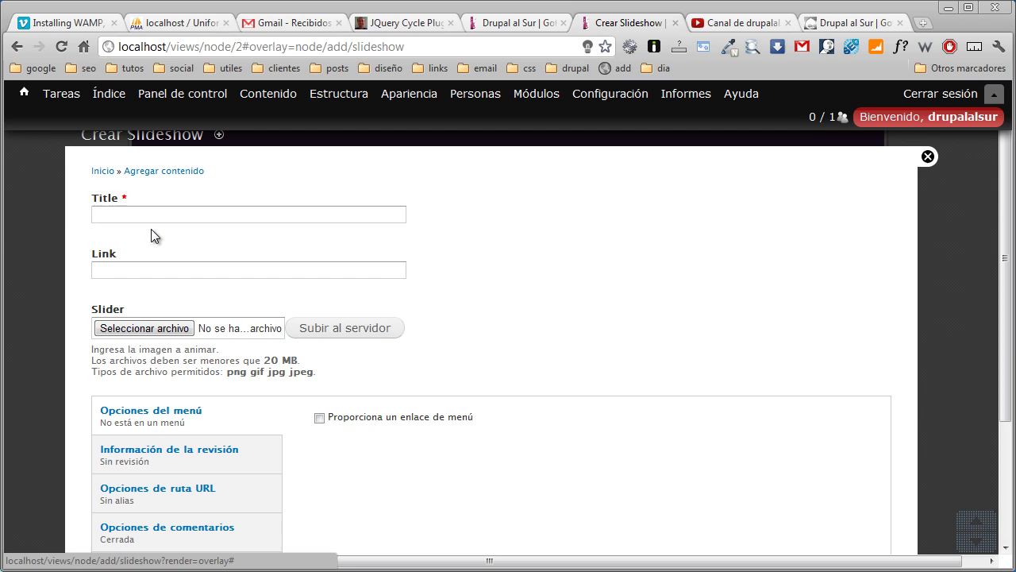
{"action": "left_click", "coordinate": [152, 213]}
{"action": "type", "text": "Slider"}
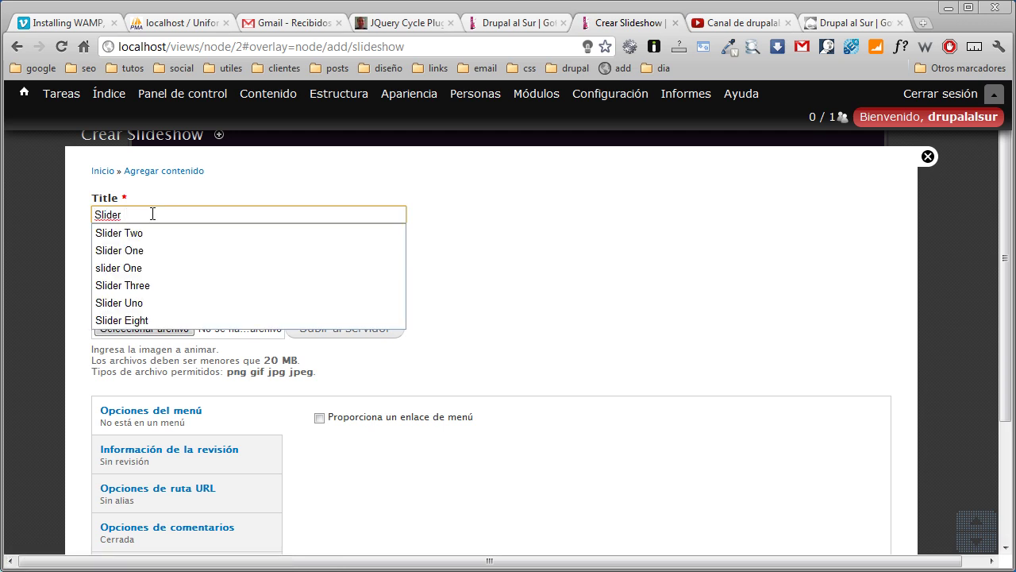
{"action": "type", "text": " Dos"}
{"action": "key", "text": "Tab"}
{"action": "type", "text": "h"}
{"action": "key", "text": "Down"}
{"action": "key", "text": "Down"}
{"action": "key", "text": "Return"}
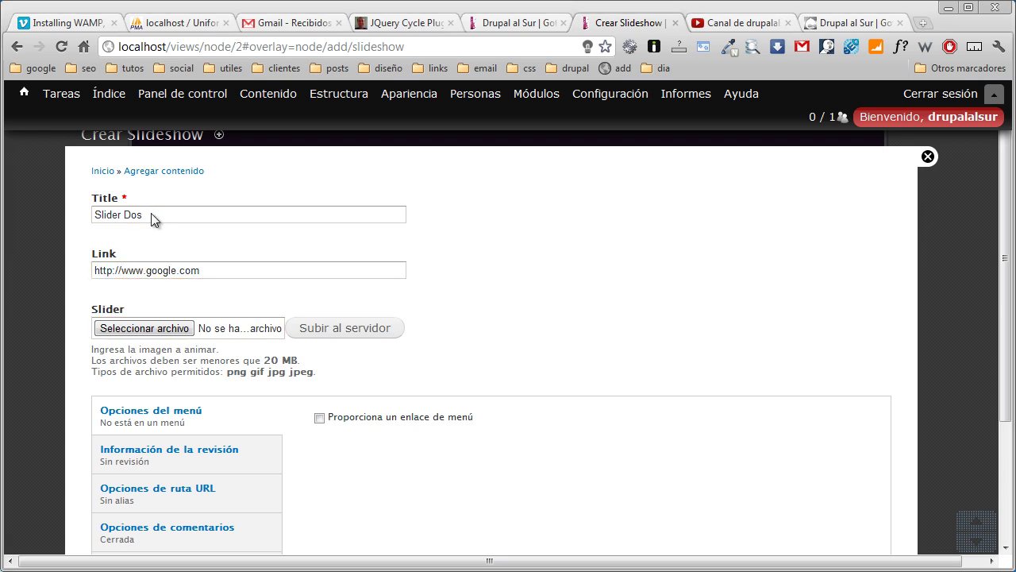
Upload slide2.png as the Slider Dos item's image and save the item
{"action": "key", "text": "Tab"}
{"action": "key", "text": "space"}
{"action": "double_click", "coordinate": [242, 137]}
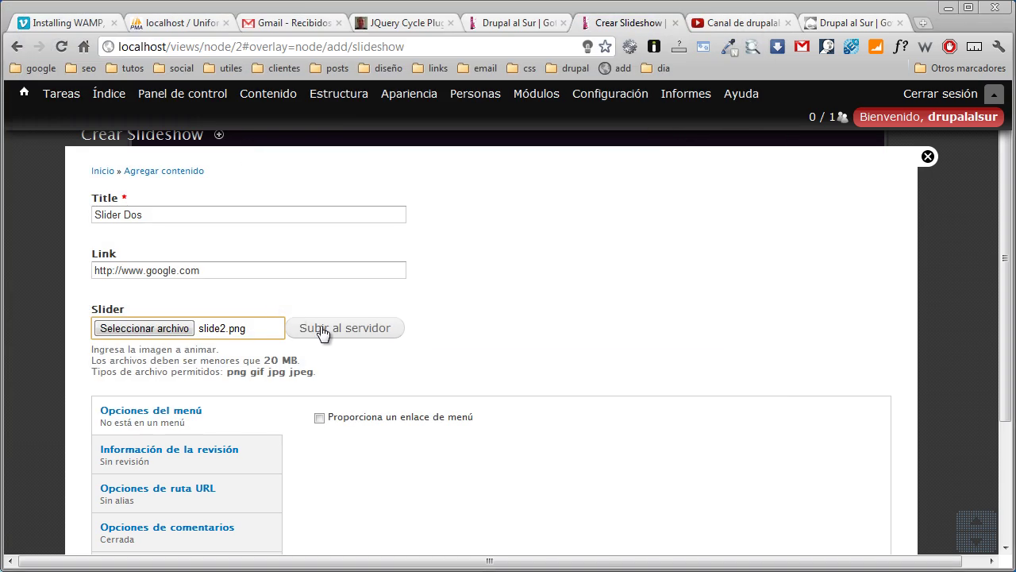
{"action": "left_click", "coordinate": [321, 333]}
{"action": "scroll", "coordinate": [222, 362], "scroll_direction": "down", "scroll_amount": 3}
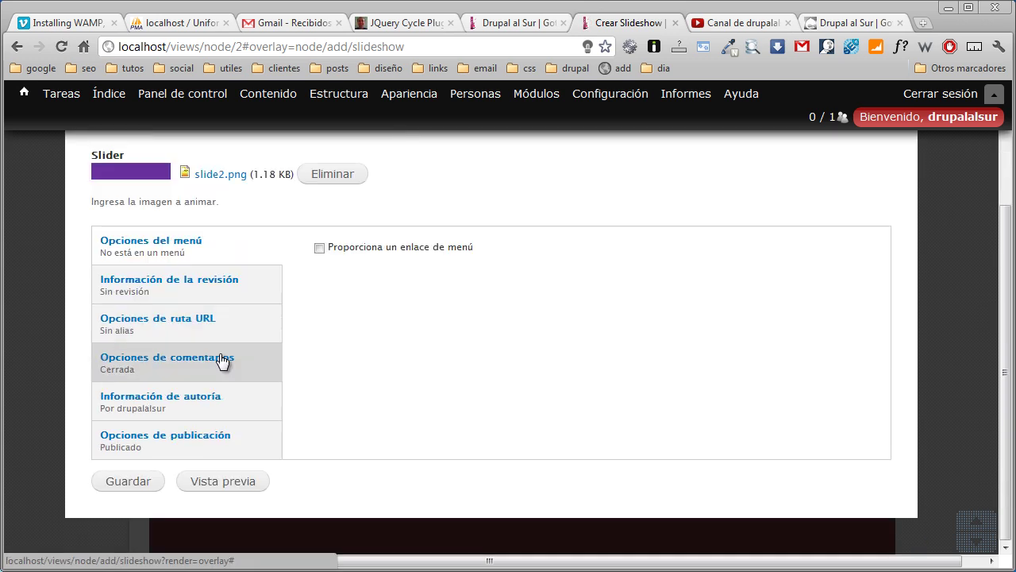
{"action": "left_click", "coordinate": [136, 482]}
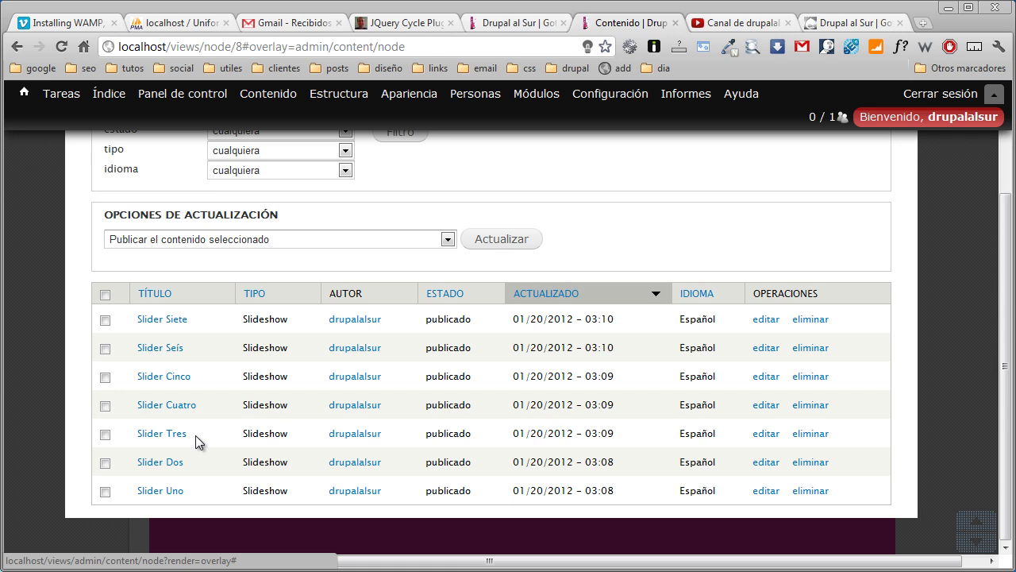
Look at the finished example slider with thumbnails on the other site, and return to the content list
{"action": "left_click", "coordinate": [499, 24]}
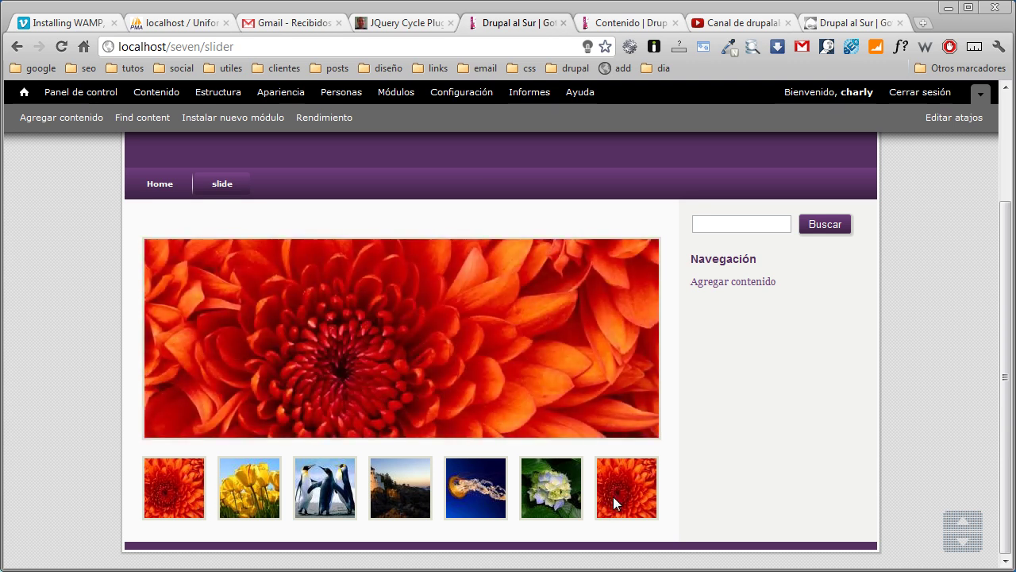
{"action": "left_click", "coordinate": [627, 23]}
{"action": "scroll", "coordinate": [159, 379], "scroll_direction": "up", "scroll_amount": 2}
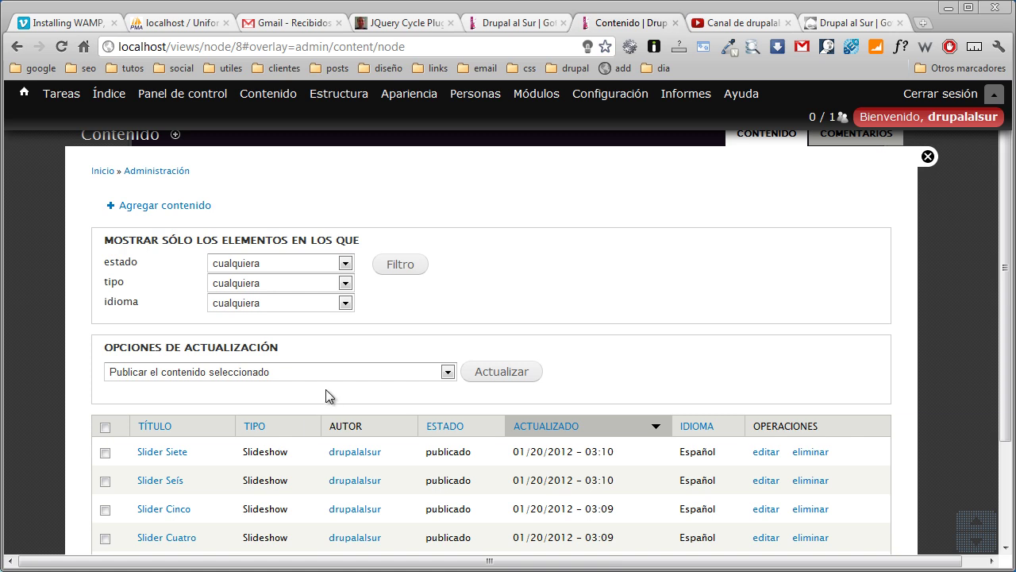
Start adding a new view and name it "Slidershow"
{"action": "mouse_move", "coordinate": [334, 143]}
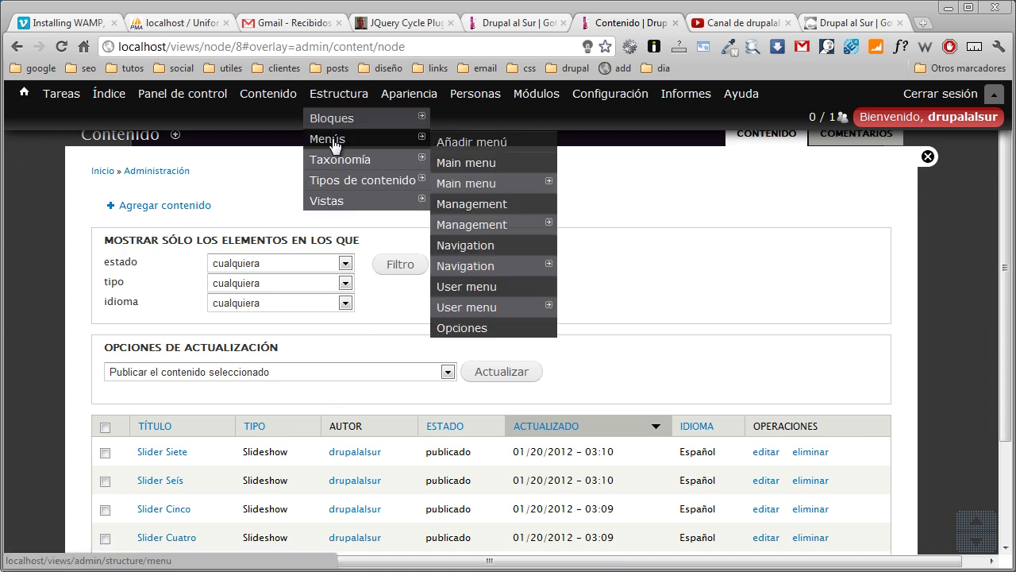
{"action": "left_click", "coordinate": [327, 202]}
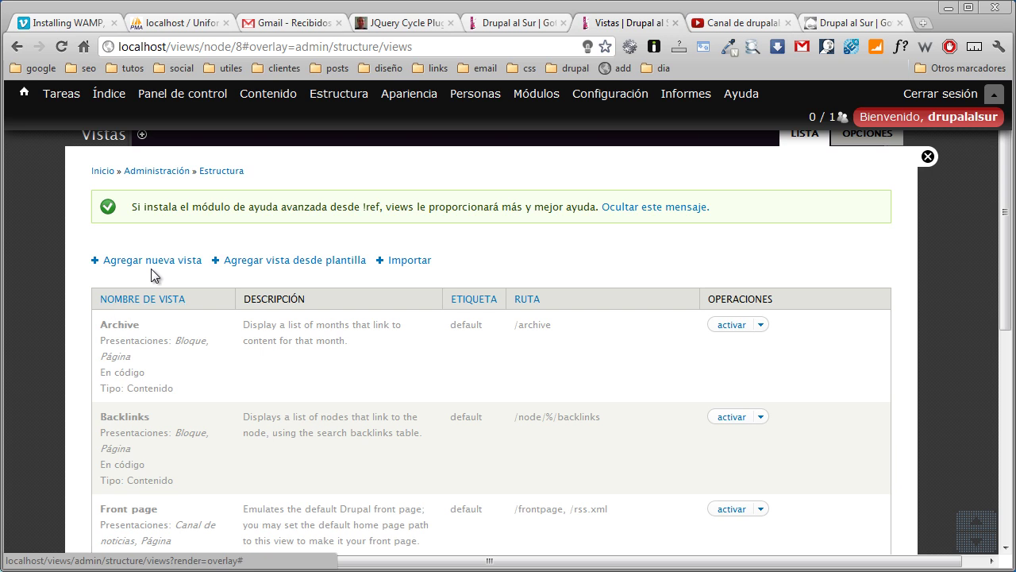
{"action": "left_click", "coordinate": [188, 262]}
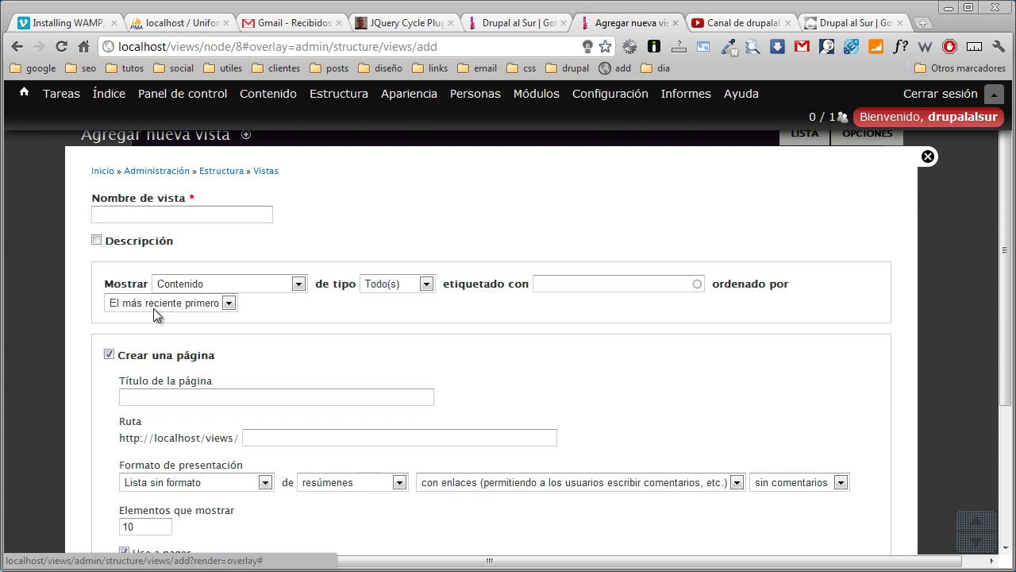
{"action": "left_click", "coordinate": [171, 212]}
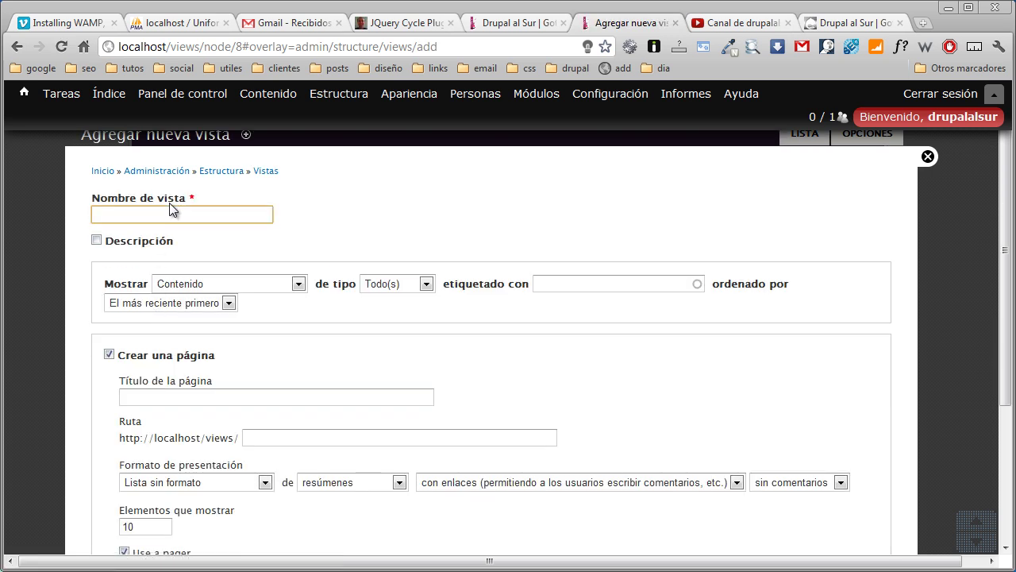
{"action": "type", "text": "Slider"}
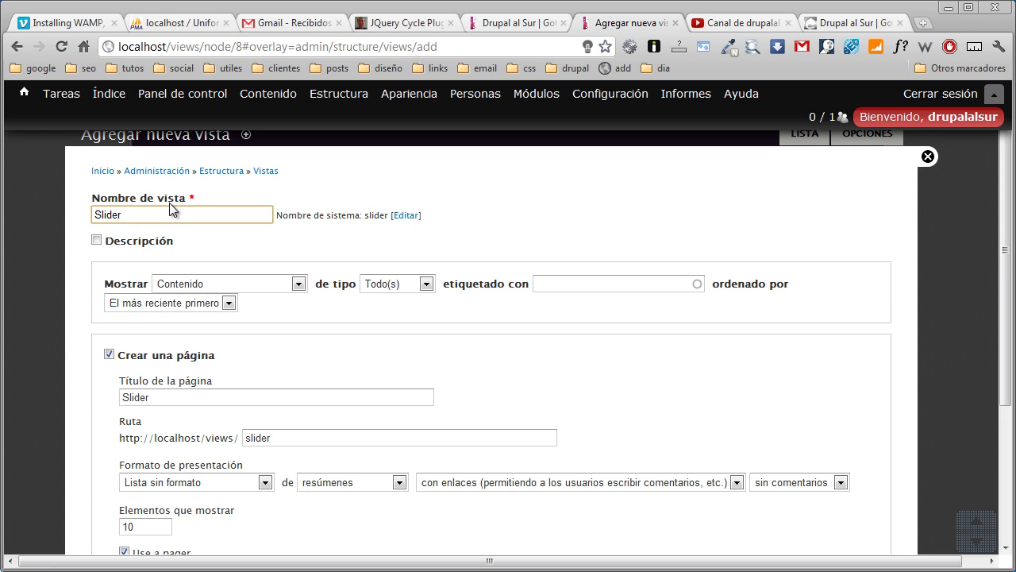
{"action": "type", "text": "show"}
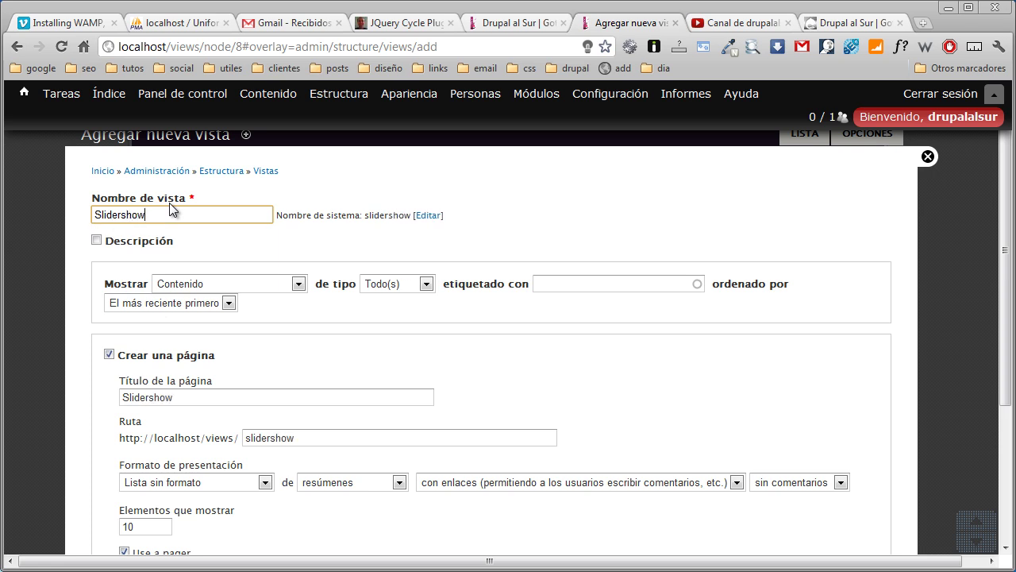
Enable the view's description and enter "Es la vista para el slidershow"
{"action": "key", "text": "Tab"}
{"action": "key", "text": "Tab"}
{"action": "key", "text": "space"}
{"action": "key", "text": "Tab"}
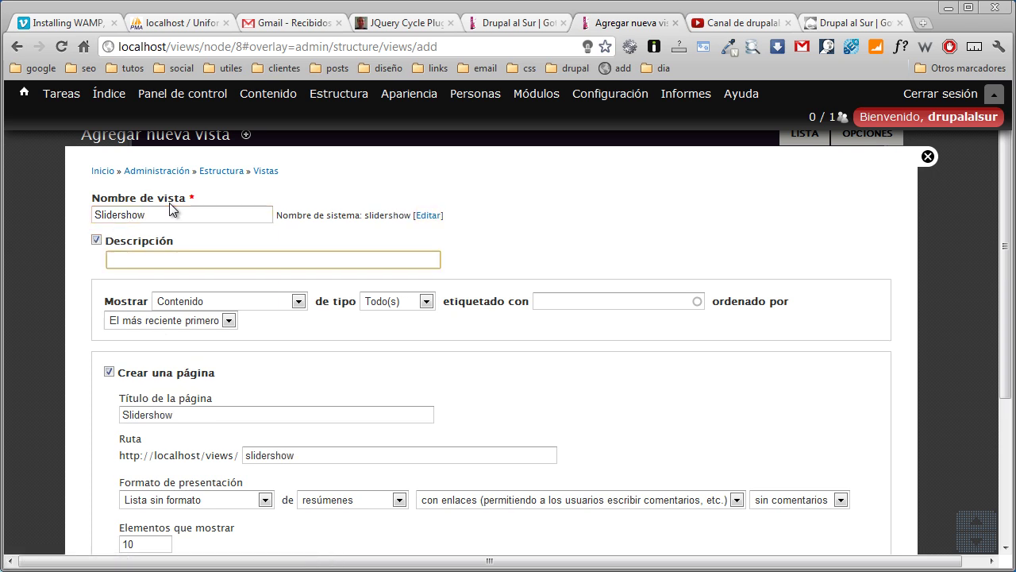
{"action": "type", "text": "Es la vista para el slidershow"}
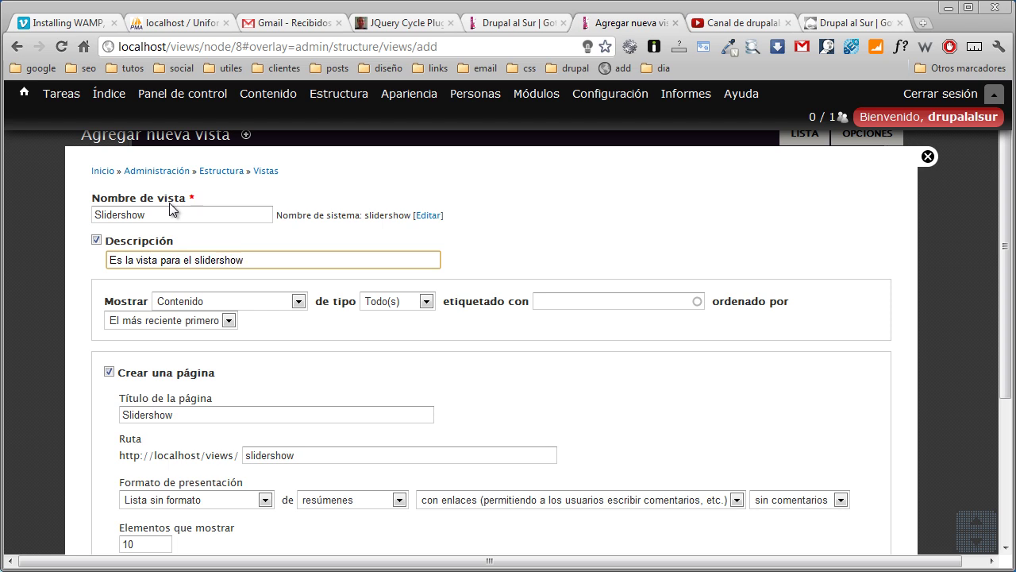
Restrict the new view to content of type Slideshow
{"action": "key", "text": "Tab"}
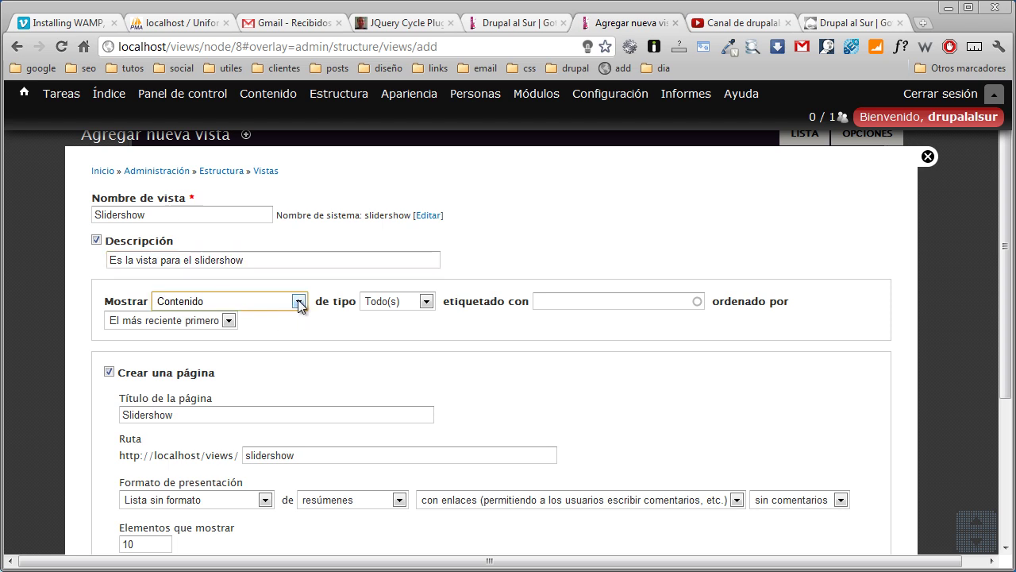
{"action": "left_click", "coordinate": [425, 305]}
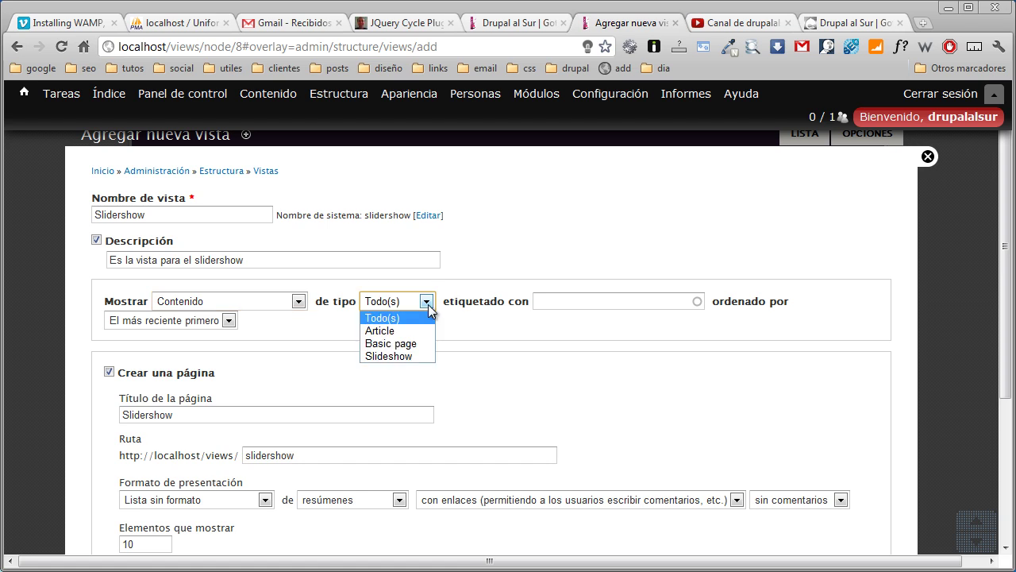
{"action": "left_click", "coordinate": [423, 355]}
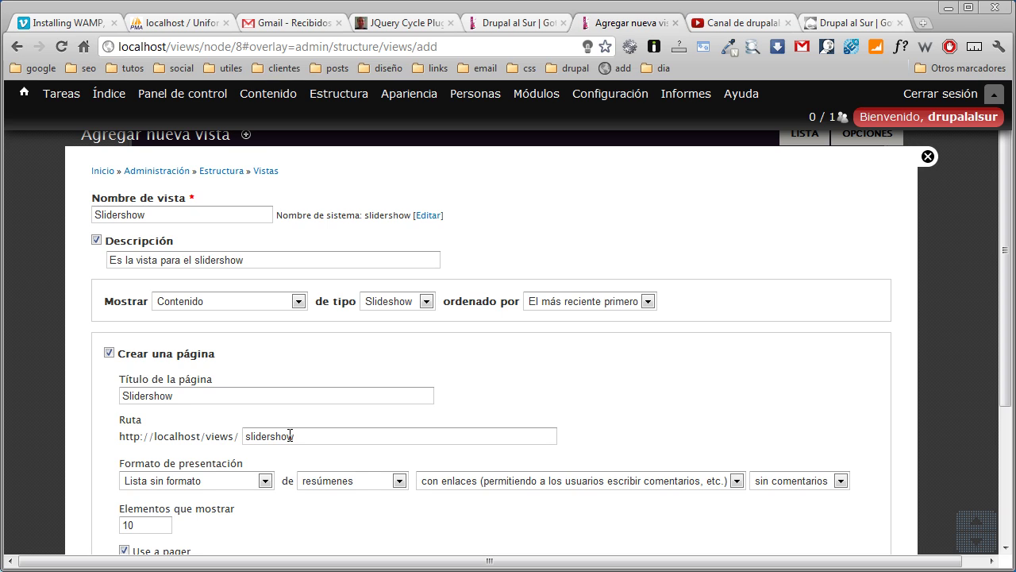
{"action": "scroll", "coordinate": [290, 435], "scroll_direction": "down", "scroll_amount": 2}
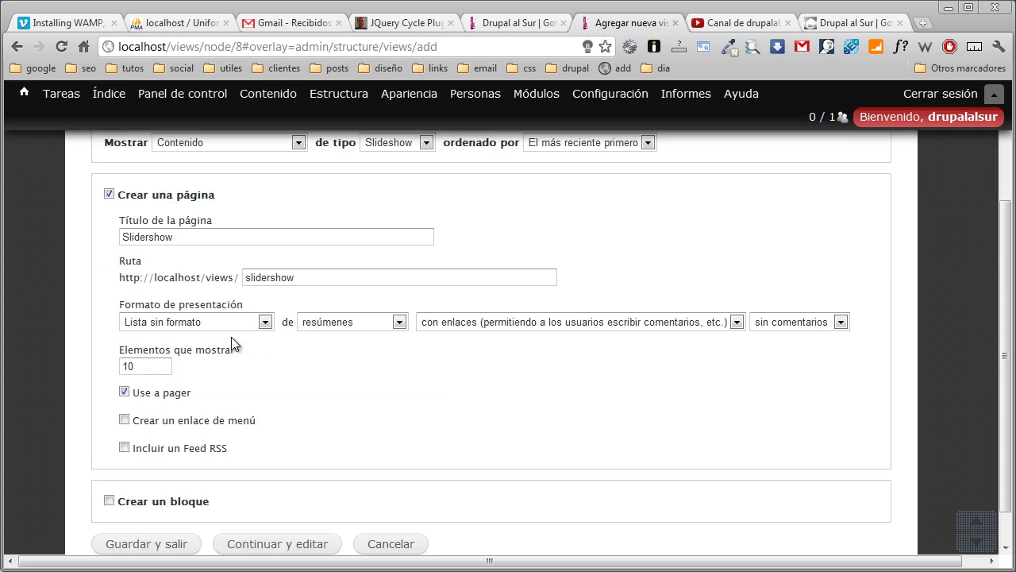
Set the page display of the new view to show 7 items
{"action": "double_click", "coordinate": [153, 366]}
{"action": "type", "text": "7"}
{"action": "key", "text": "Tab"}
{"action": "key", "text": "space"}
Create a menu link for the page in Menú principal, keeping the link text "Slidershow"
{"action": "left_click", "coordinate": [124, 420]}
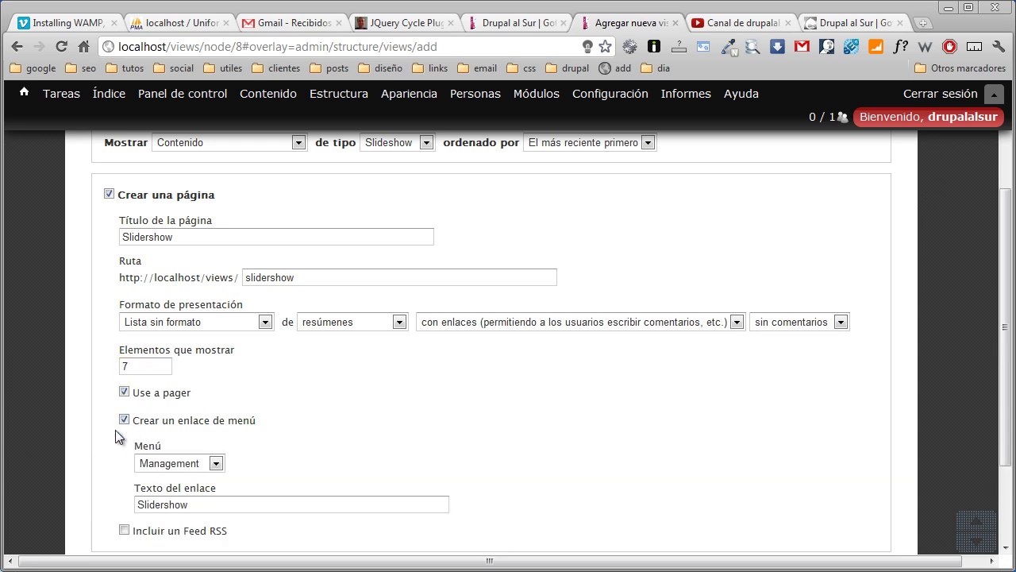
{"action": "left_click", "coordinate": [216, 463]}
{"action": "left_click", "coordinate": [212, 493]}
{"action": "left_click", "coordinate": [215, 504]}
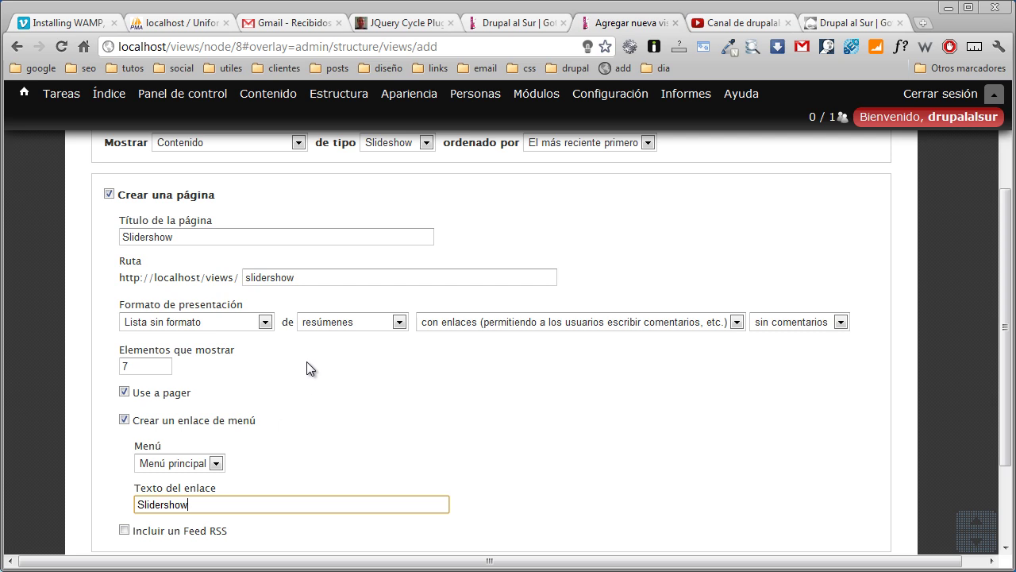
Review the new view's settings, continue to its full editing page and save the view
{"action": "scroll", "coordinate": [307, 367], "scroll_direction": "down", "scroll_amount": 1}
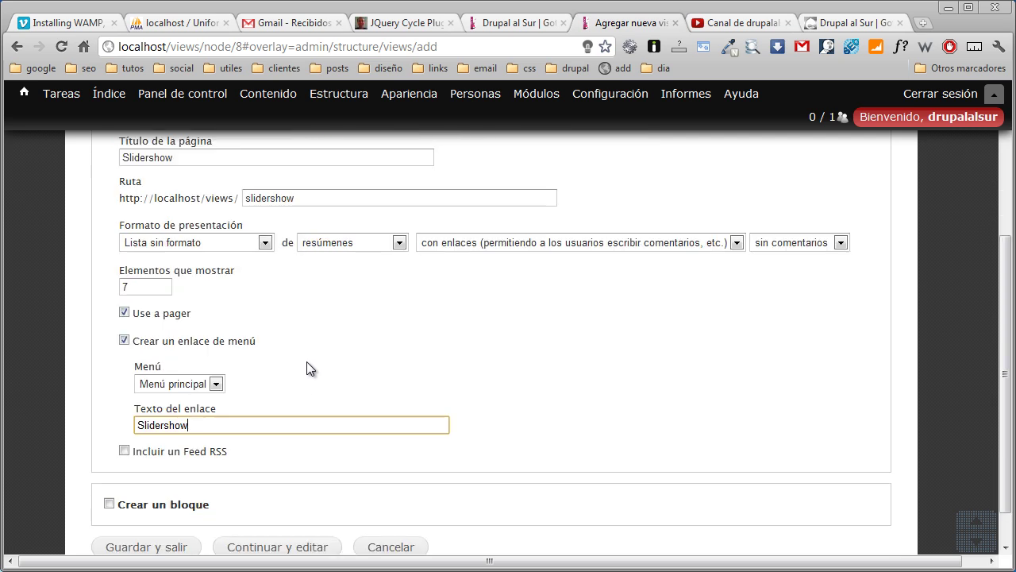
{"action": "scroll", "coordinate": [306, 368], "scroll_direction": "down", "scroll_amount": 1}
{"action": "scroll", "coordinate": [306, 362], "scroll_direction": "up", "scroll_amount": 2}
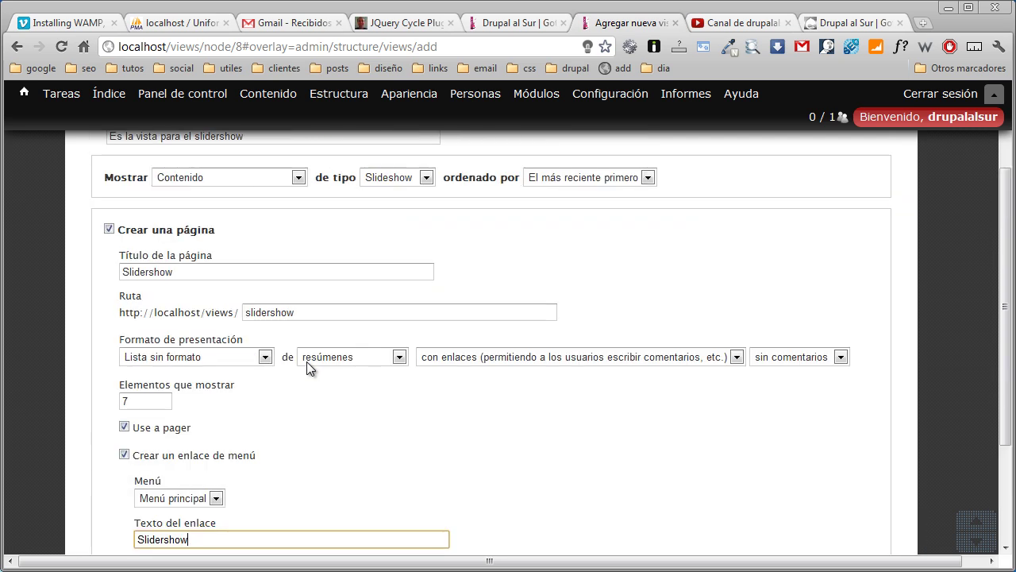
{"action": "scroll", "coordinate": [307, 363], "scroll_direction": "up", "scroll_amount": 3}
{"action": "scroll", "coordinate": [306, 365], "scroll_direction": "down", "scroll_amount": 3}
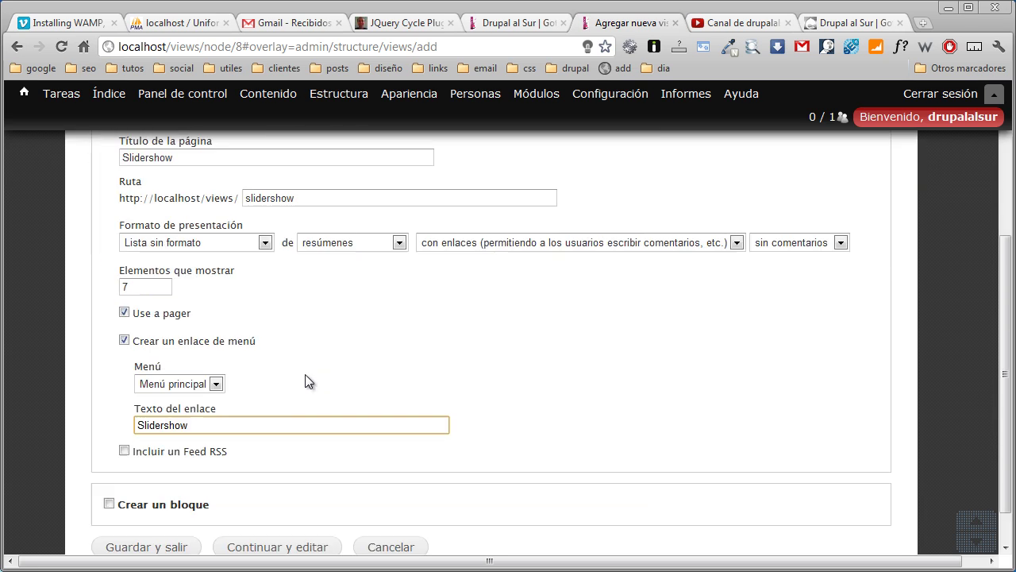
{"action": "left_click", "coordinate": [266, 548]}
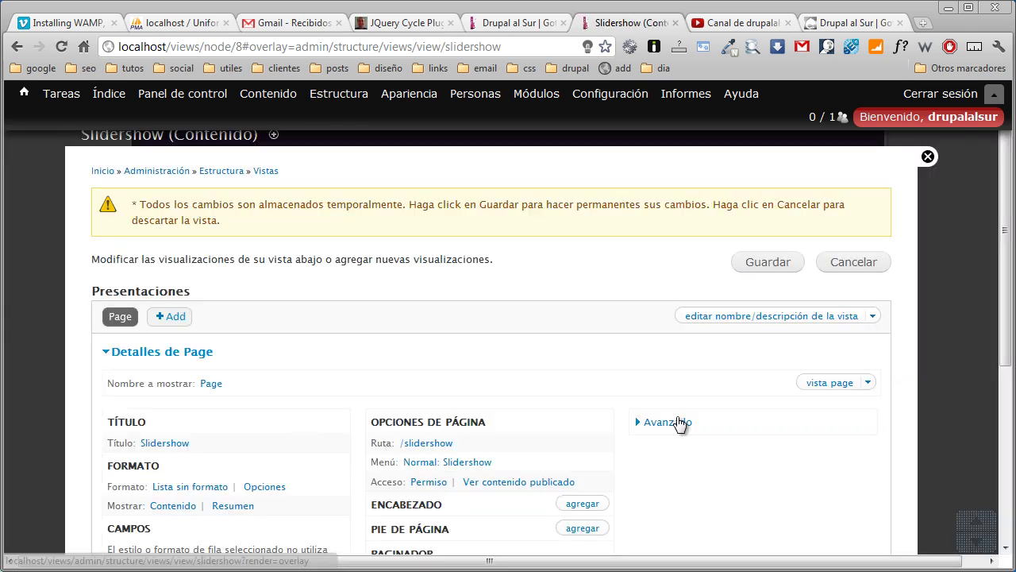
{"action": "left_click", "coordinate": [767, 262]}
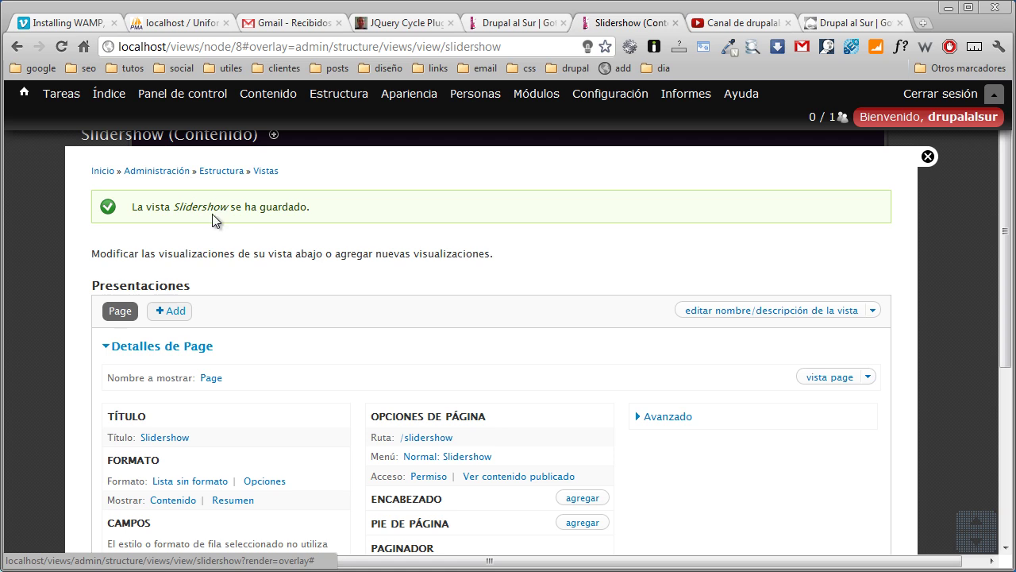
Change the row style from content to Campos for all displays, accepting the default row style options
{"action": "scroll", "coordinate": [357, 299], "scroll_direction": "down", "scroll_amount": 2}
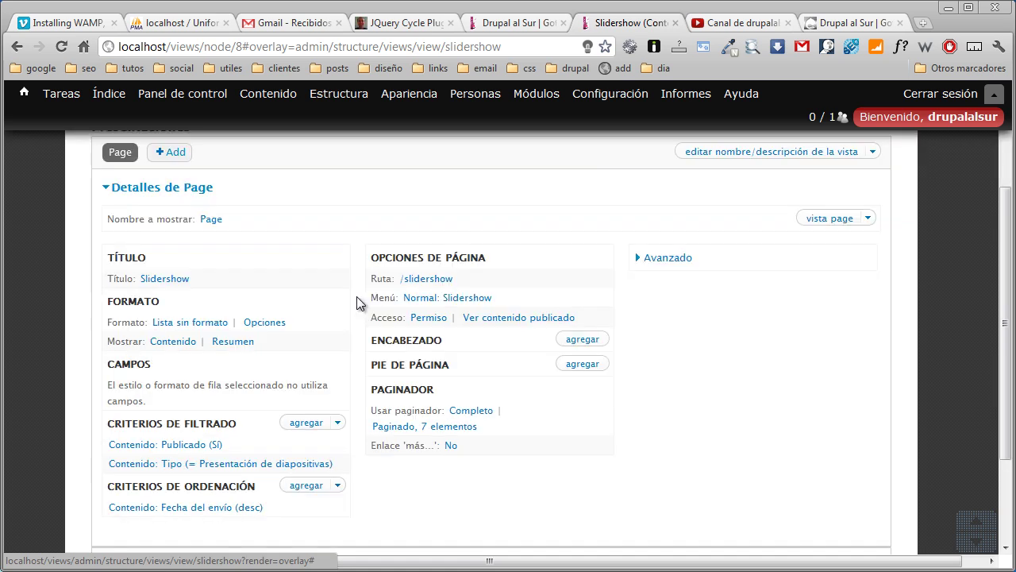
{"action": "scroll", "coordinate": [356, 302], "scroll_direction": "down", "scroll_amount": 1}
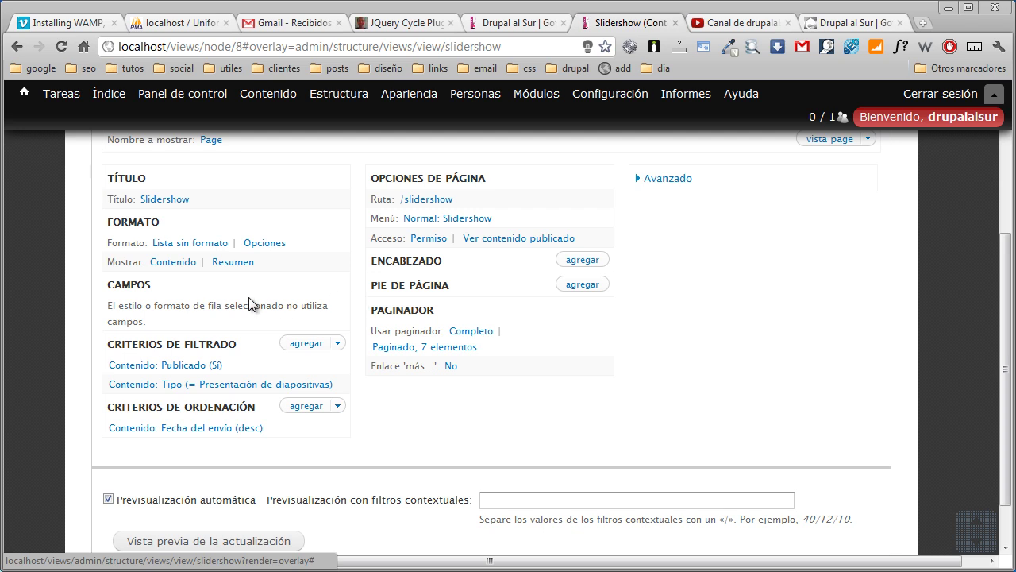
{"action": "left_click", "coordinate": [172, 263]}
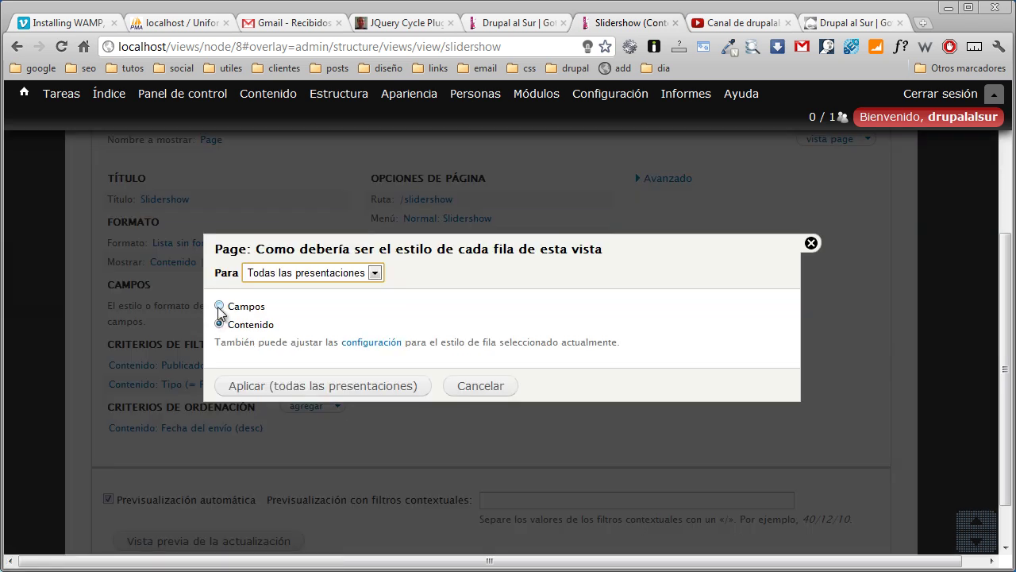
{"action": "left_click", "coordinate": [219, 307]}
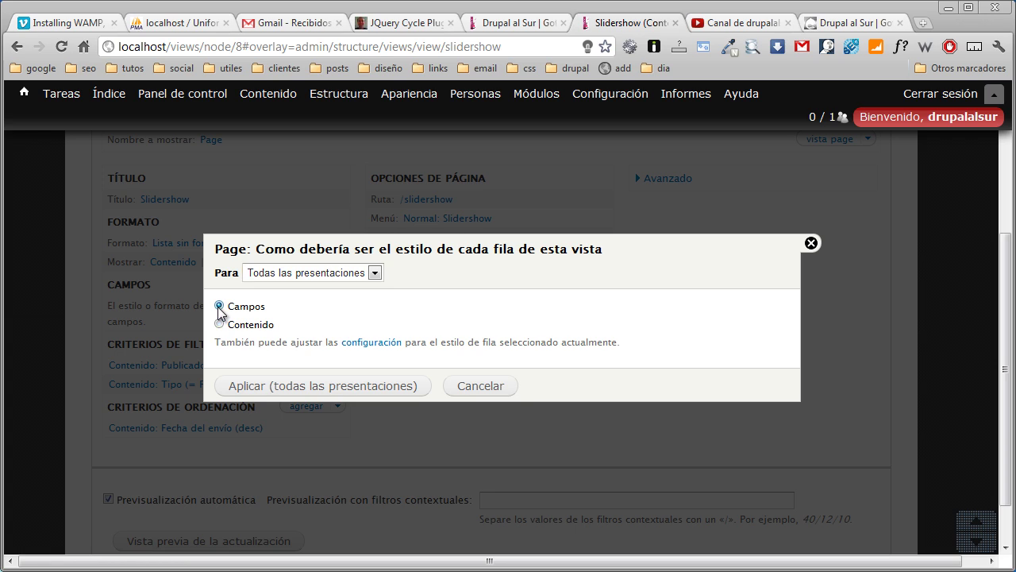
{"action": "left_click", "coordinate": [251, 387]}
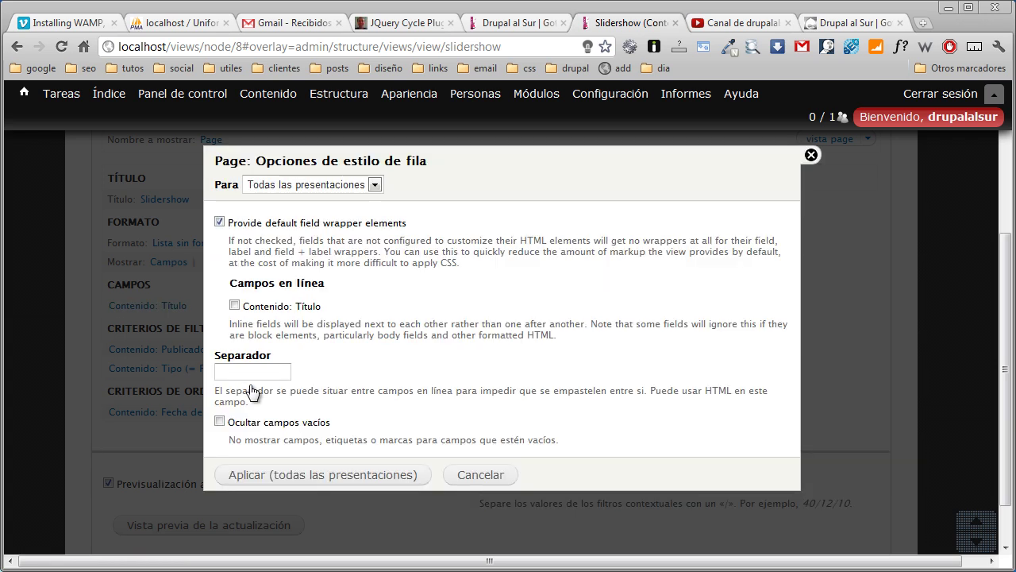
{"action": "left_click", "coordinate": [287, 475]}
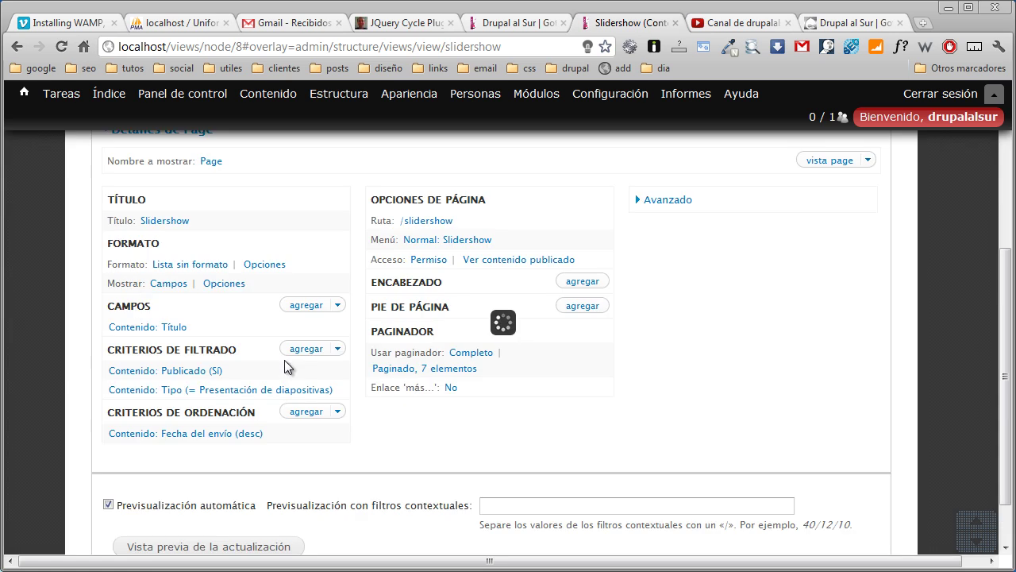
Remove the title field from the view and add the Contenido: Link field for all displays
{"action": "left_click", "coordinate": [176, 328]}
{"action": "left_click", "coordinate": [570, 492]}
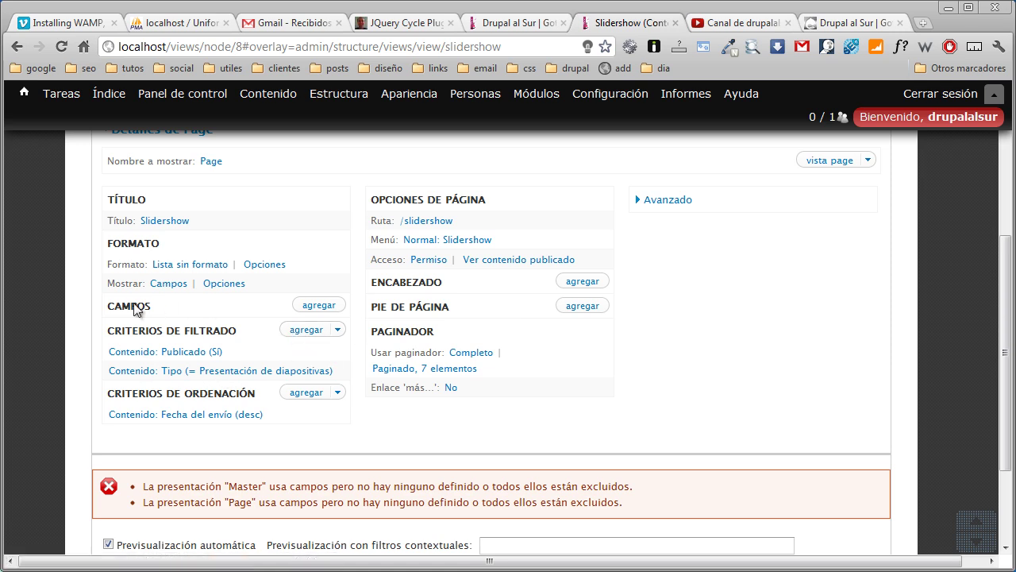
{"action": "left_click", "coordinate": [327, 306]}
{"action": "left_click", "coordinate": [336, 228]}
{"action": "type", "text": "link"}
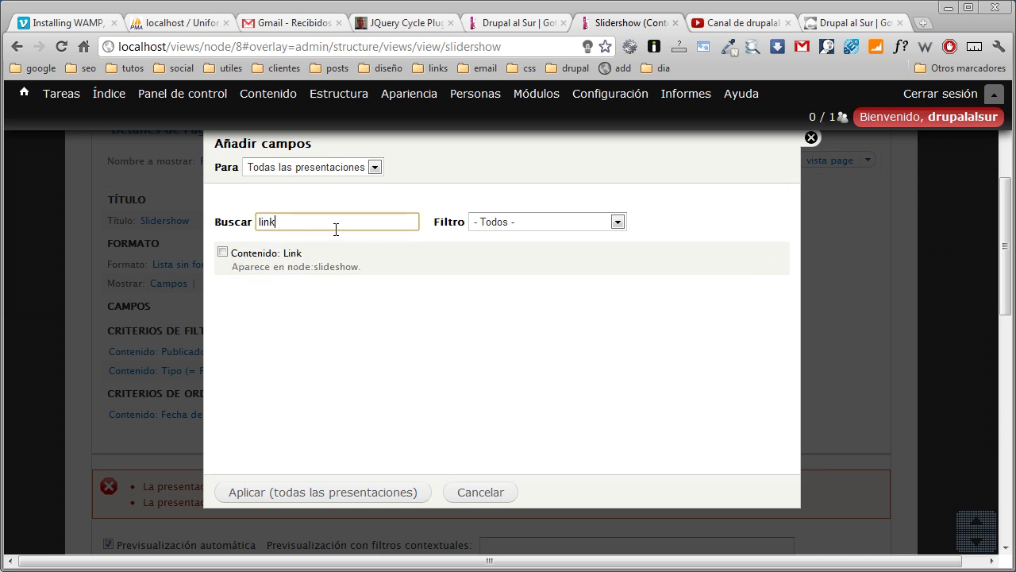
{"action": "left_click", "coordinate": [222, 252]}
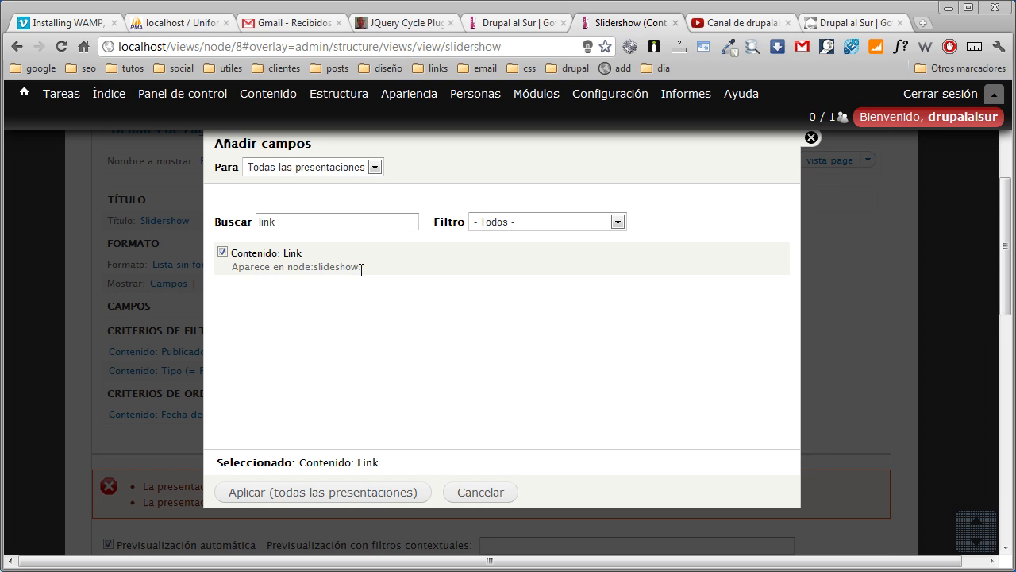
{"action": "left_click", "coordinate": [347, 493]}
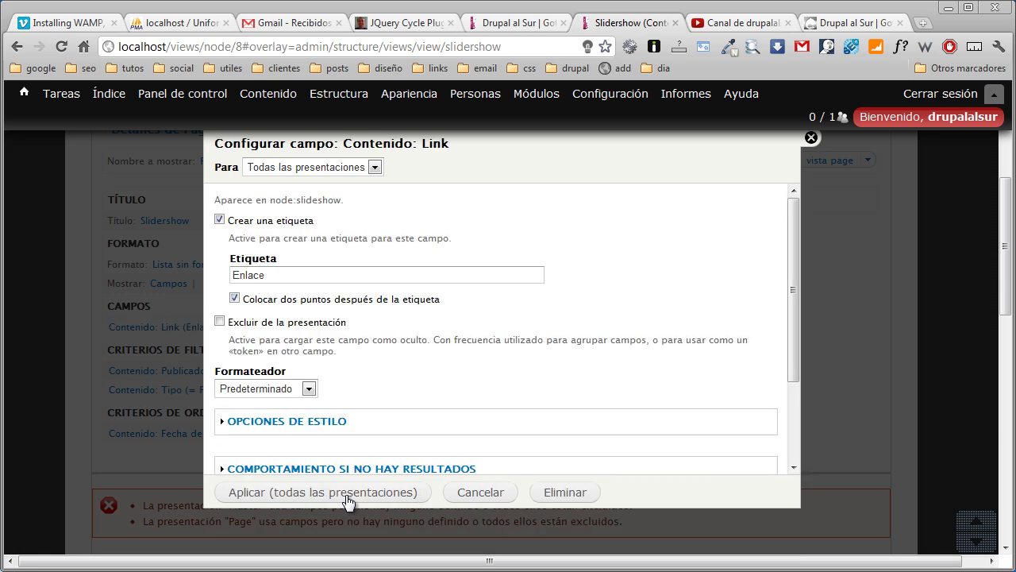
Turn off the label of the Link field and exclude the field from the display
{"action": "left_click", "coordinate": [220, 219]}
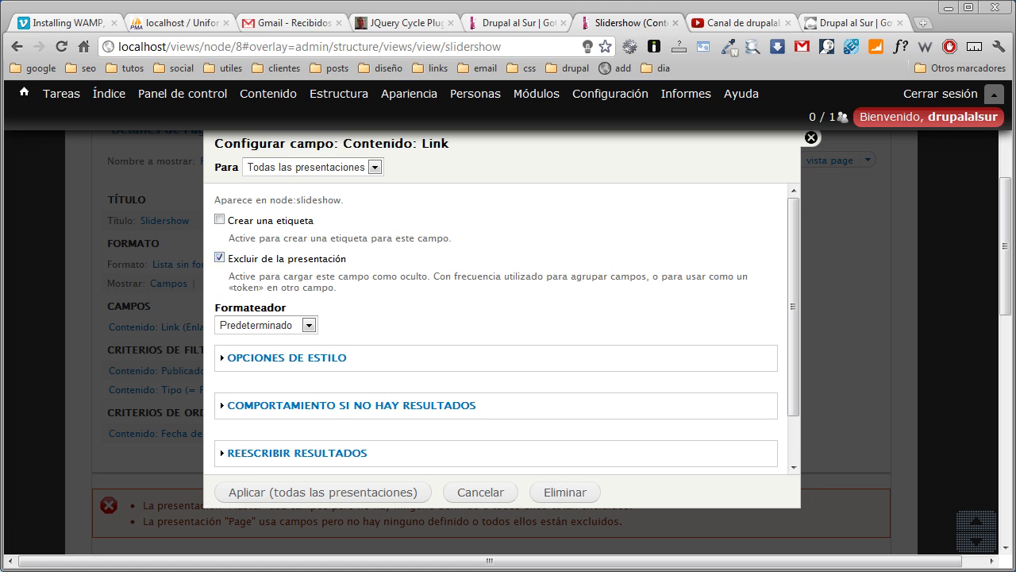
{"action": "key", "text": "Tab"}
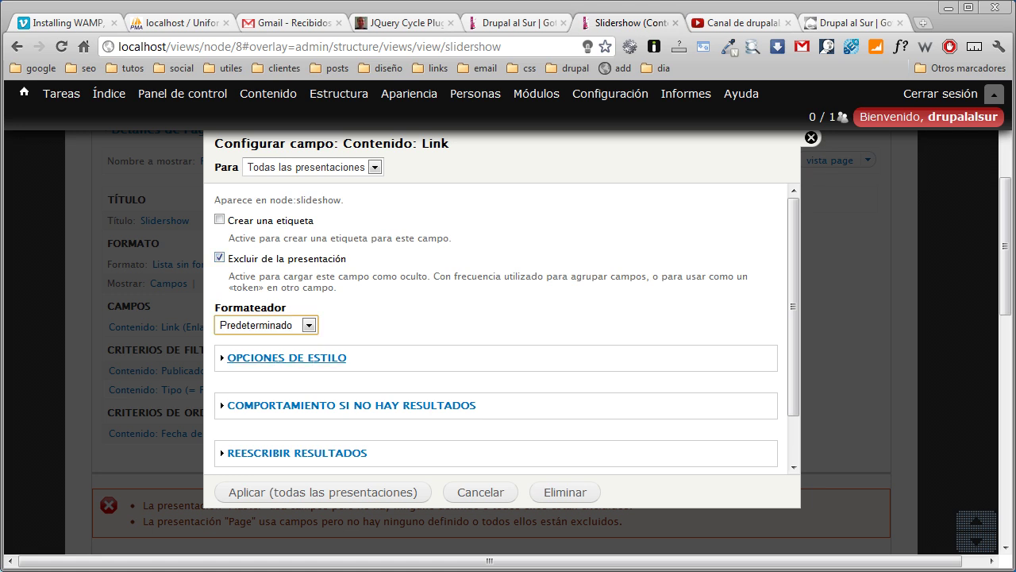
Enable output of the Link field as a link and copy the [field_link] token from its replacement patterns
{"action": "left_click", "coordinate": [296, 452]}
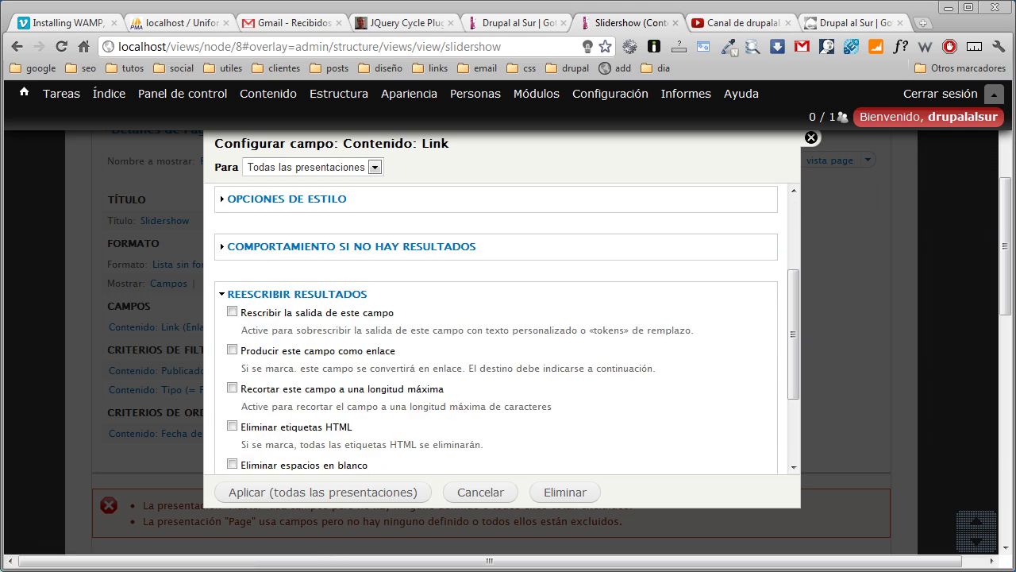
{"action": "left_click", "coordinate": [232, 270]}
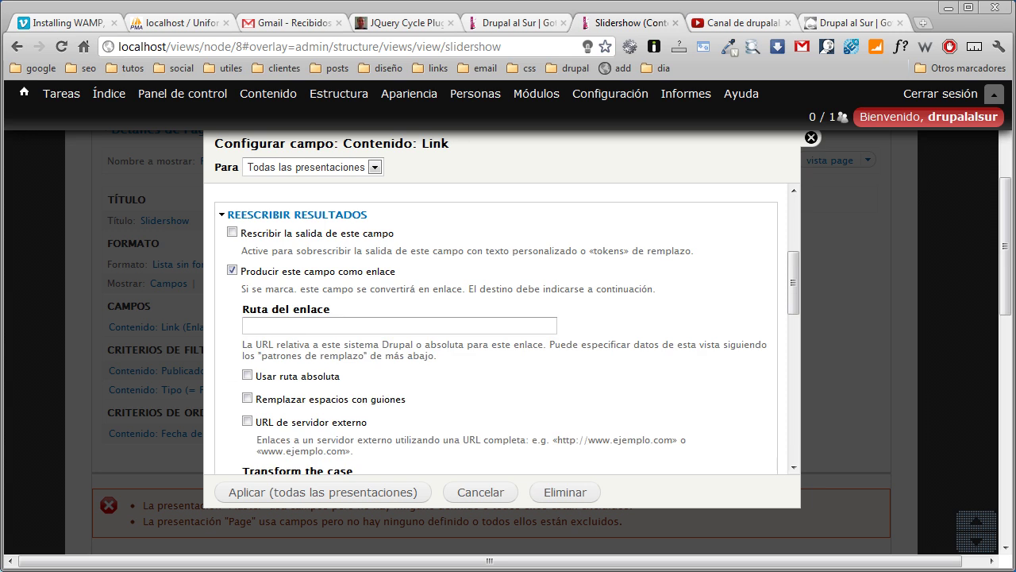
{"action": "scroll", "coordinate": [685, 279], "scroll_direction": "down", "scroll_amount": 5}
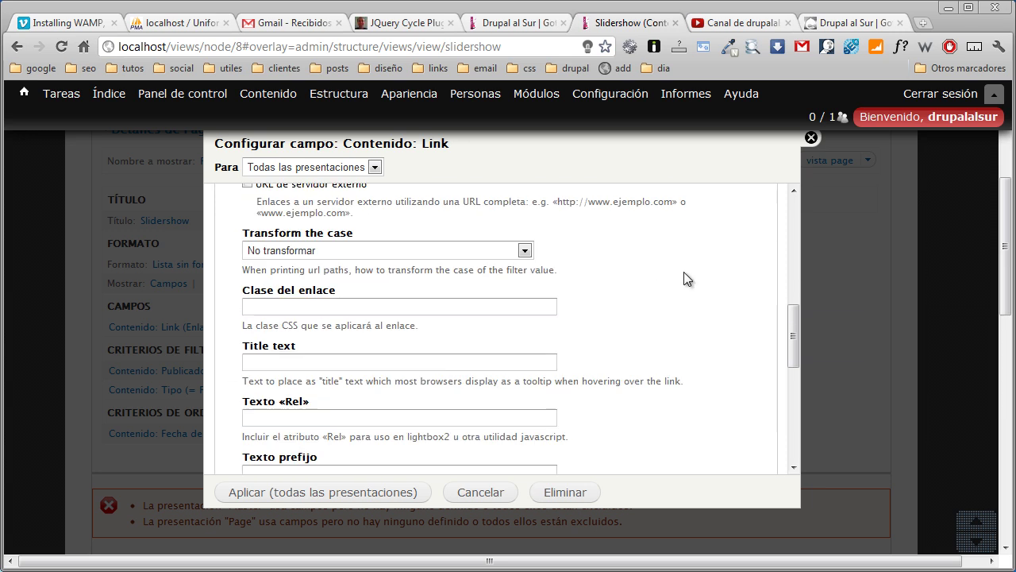
{"action": "scroll", "coordinate": [686, 278], "scroll_direction": "down", "scroll_amount": 3}
{"action": "key", "text": "Tab"}
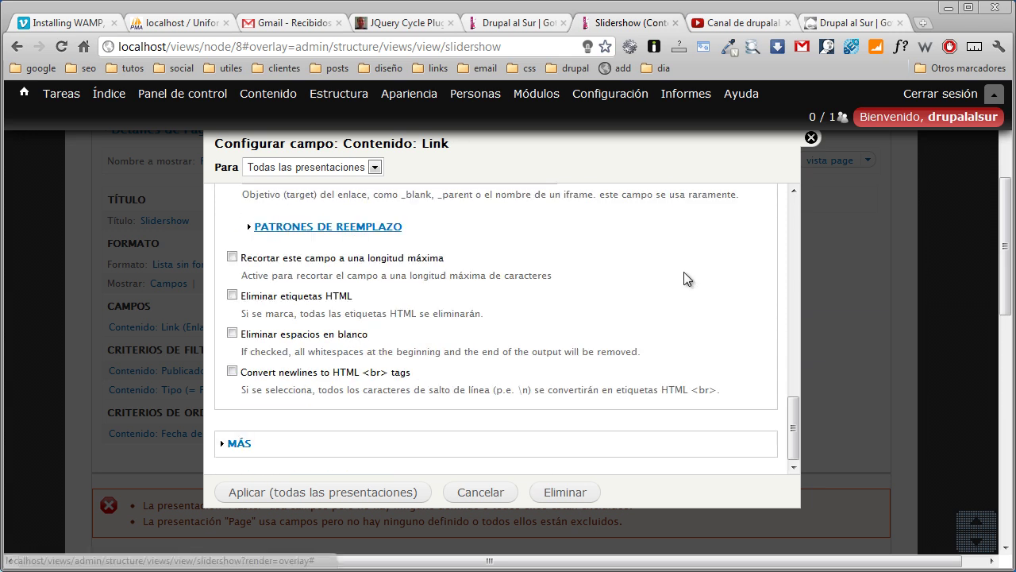
{"action": "key", "text": "Return"}
{"action": "left_click_drag", "start_coordinate": [338, 348], "coordinate": [285, 347]}
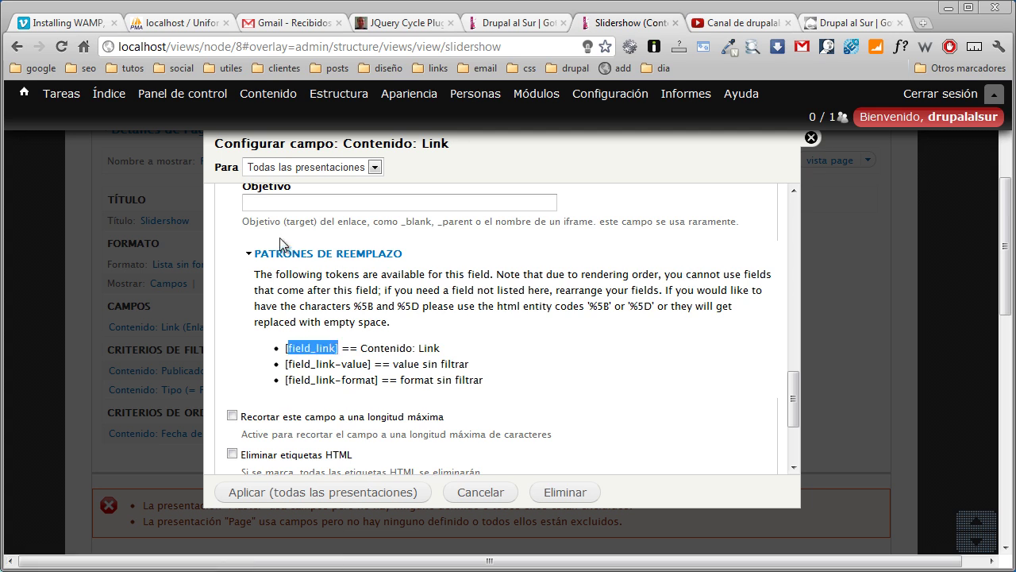
{"action": "key", "text": "Menu"}
{"action": "key", "text": "Escape"}
Set the Link field's link path to the copied [field_link] token
{"action": "scroll", "coordinate": [223, 263], "scroll_direction": "up", "scroll_amount": 8}
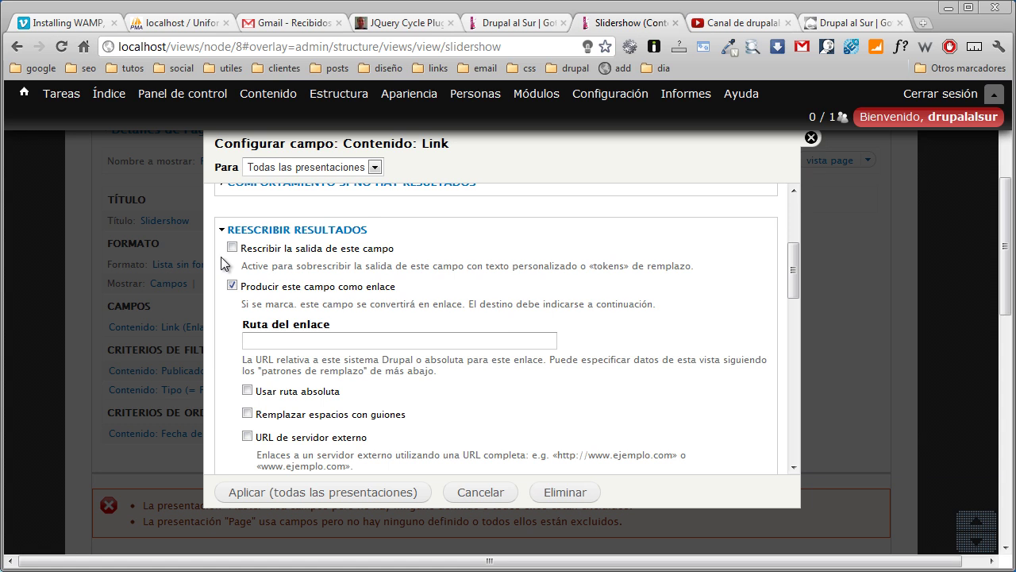
{"action": "key", "text": "Tab"}
{"action": "key", "text": "Menu"}
{"action": "key", "text": "Down"}
{"action": "key", "text": "Down"}
{"action": "key", "text": "Return"}
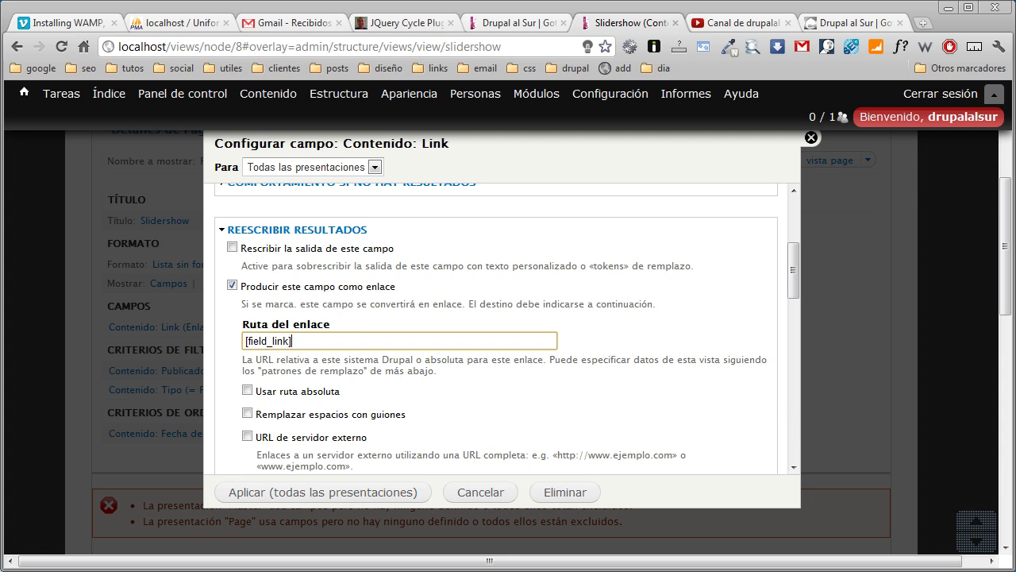
Give the Link field the administrative title "Es el enlace de las imagnees" and apply the field configuration
{"action": "scroll", "coordinate": [238, 442], "scroll_direction": "down", "scroll_amount": 10}
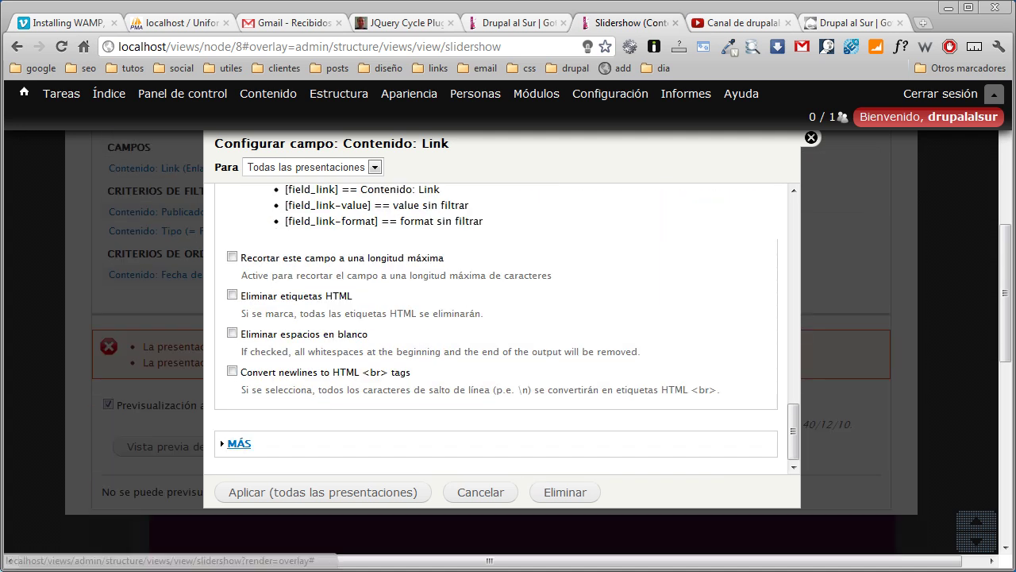
{"action": "left_click", "coordinate": [238, 443]}
{"action": "left_click", "coordinate": [384, 339]}
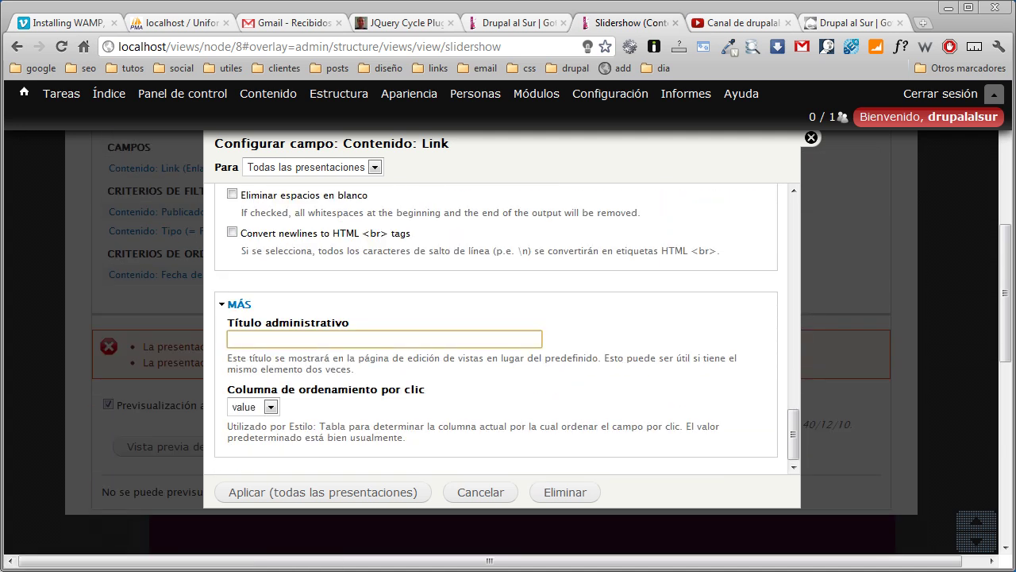
{"action": "type", "text": "Es el enlace de la imagnees"}
{"action": "key", "text": "shift+Left"}
{"action": "key", "text": "Left"}
{"action": "key", "text": "Left"}
{"action": "key", "text": "Left"}
{"action": "key", "text": "Left"}
{"action": "key", "text": "Left"}
{"action": "key", "text": "Left"}
{"action": "key", "text": "Left"}
{"action": "key", "text": "Left"}
{"action": "key", "text": "Left"}
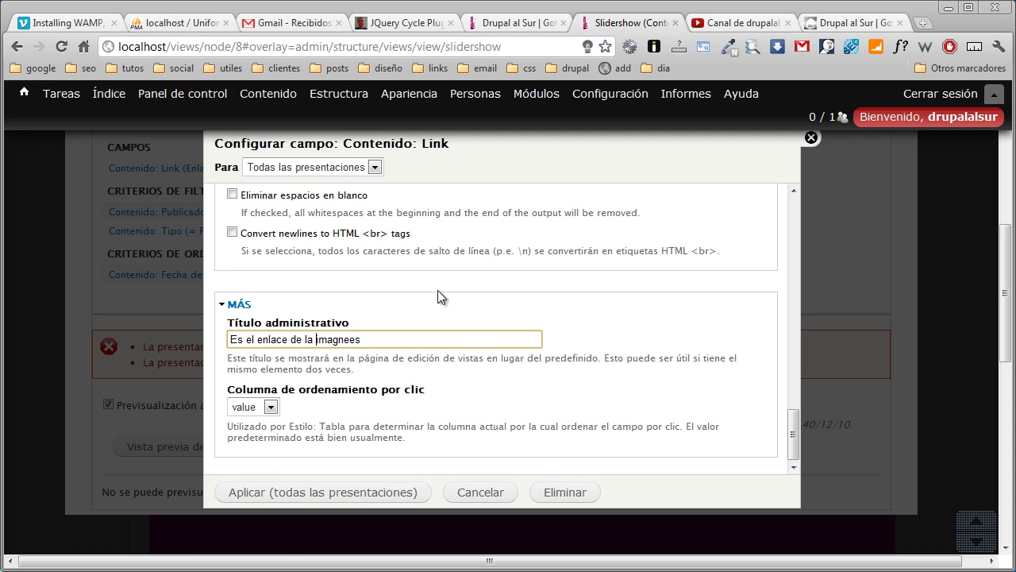
{"action": "type", "text": "s"}
{"action": "key", "text": "Return"}
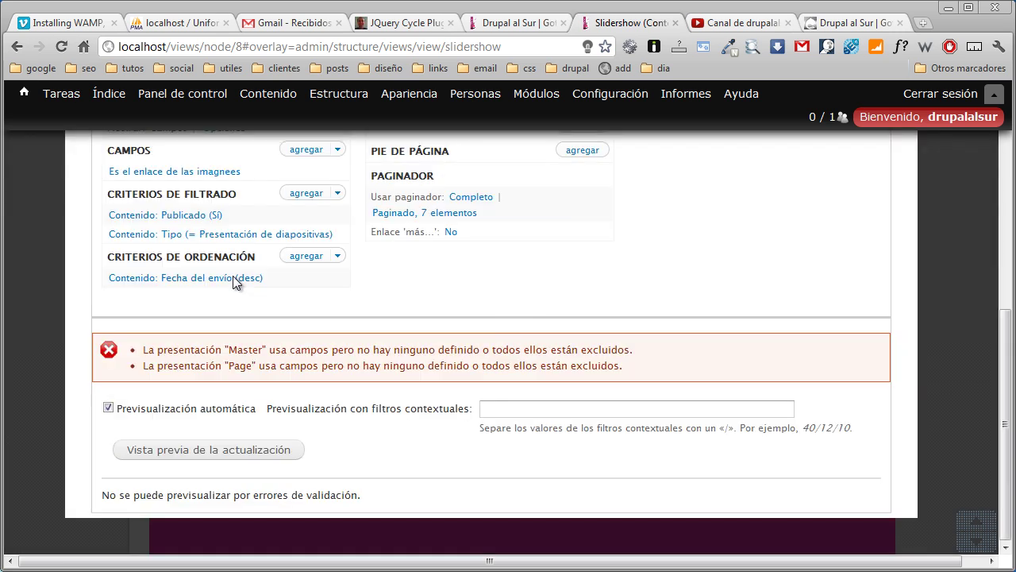
Find the Contenido: Slider field by searching for "slide" and add it to the Slidershow view for all displays
{"action": "scroll", "coordinate": [235, 284], "scroll_direction": "up", "scroll_amount": 2}
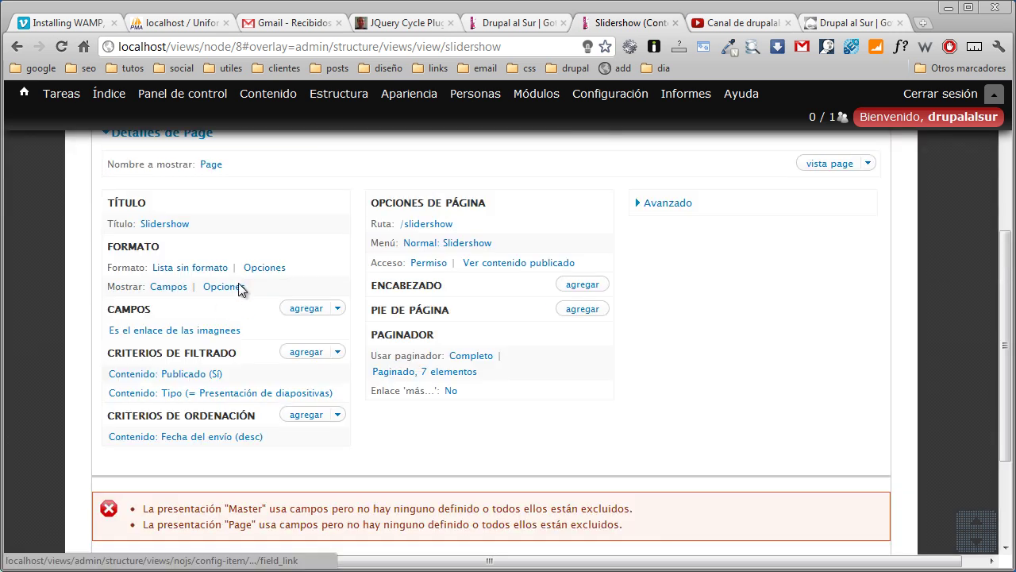
{"action": "scroll", "coordinate": [288, 320], "scroll_direction": "up", "scroll_amount": 1}
{"action": "left_click", "coordinate": [305, 388]}
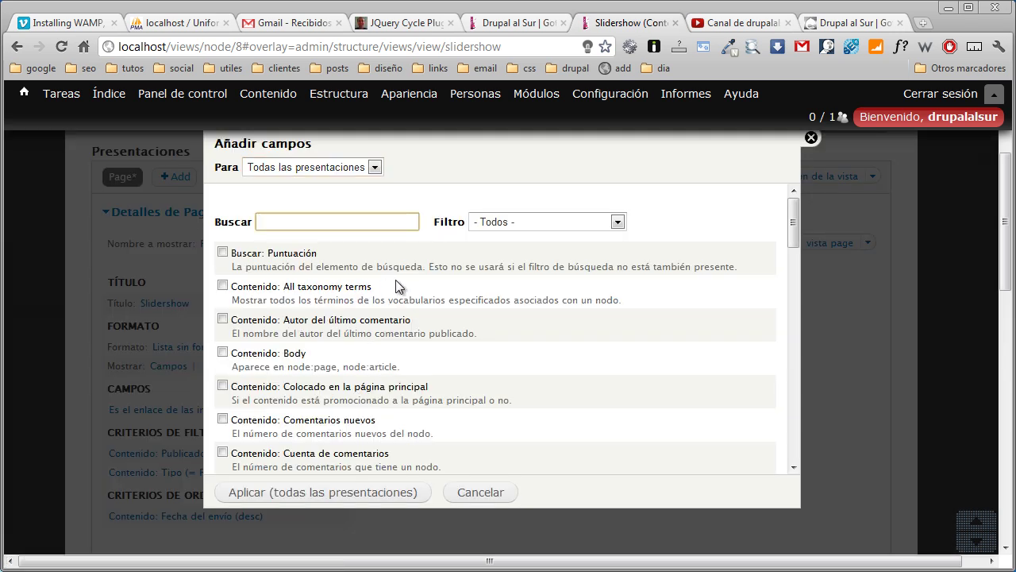
{"action": "type", "text": "ima"}
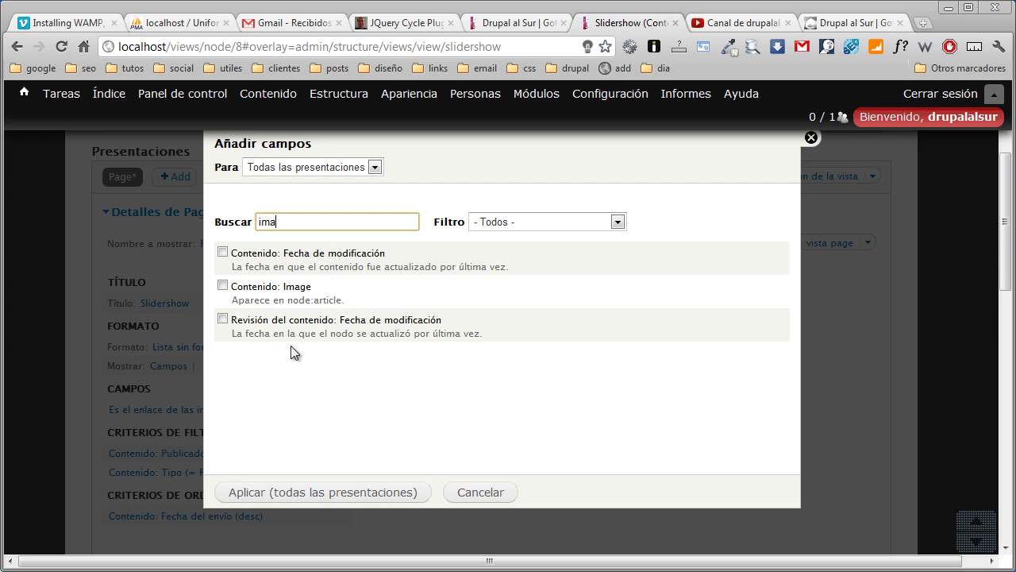
{"action": "key", "text": "ctrl+a"}
{"action": "type", "text": "slide"}
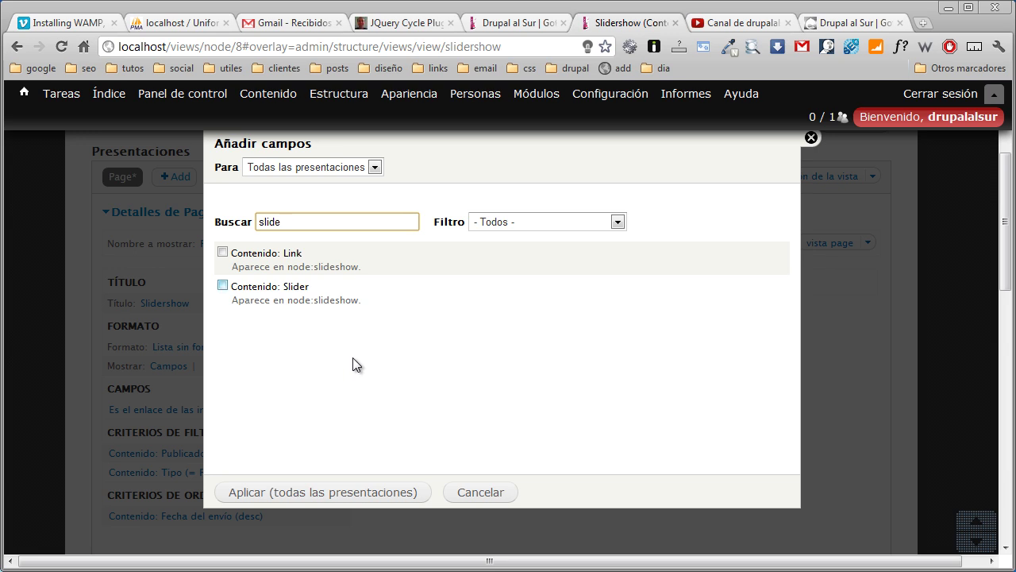
{"action": "key", "text": "Tab"}
{"action": "key", "text": "Tab"}
{"action": "key", "text": "space"}
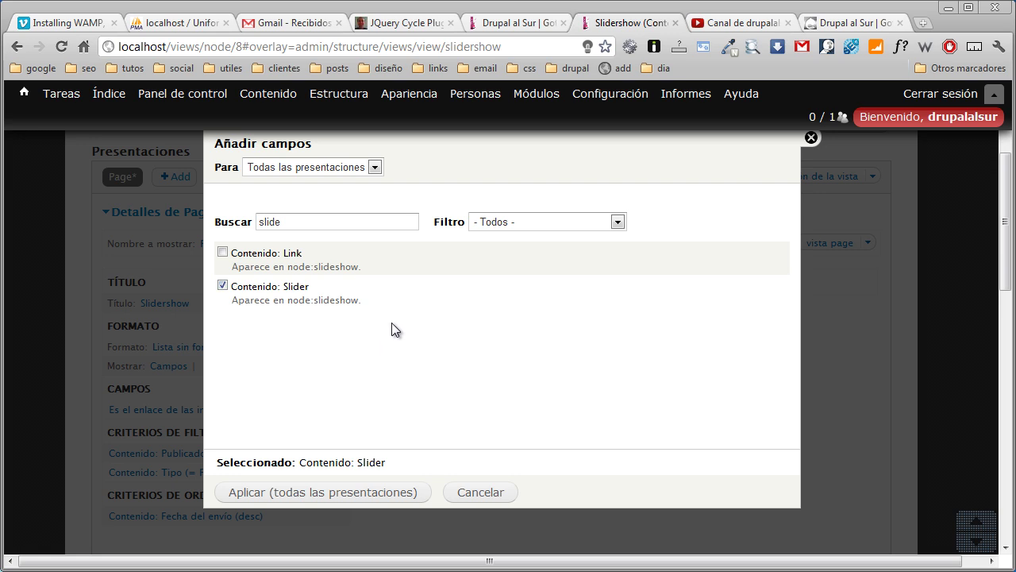
{"action": "key", "text": "Return"}
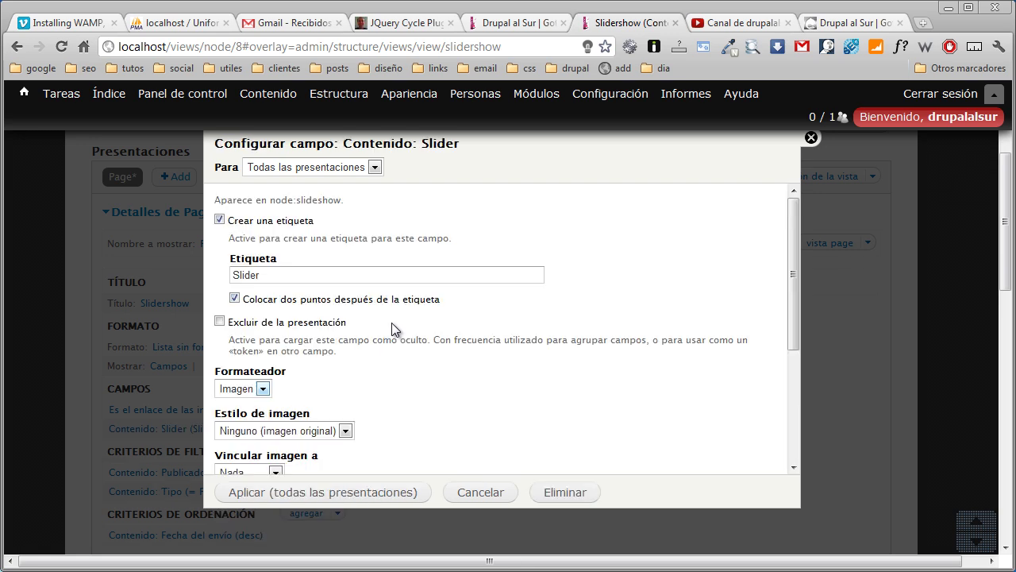
Turn off the label of the Slider field and set its image style to grande
{"action": "key", "text": "space"}
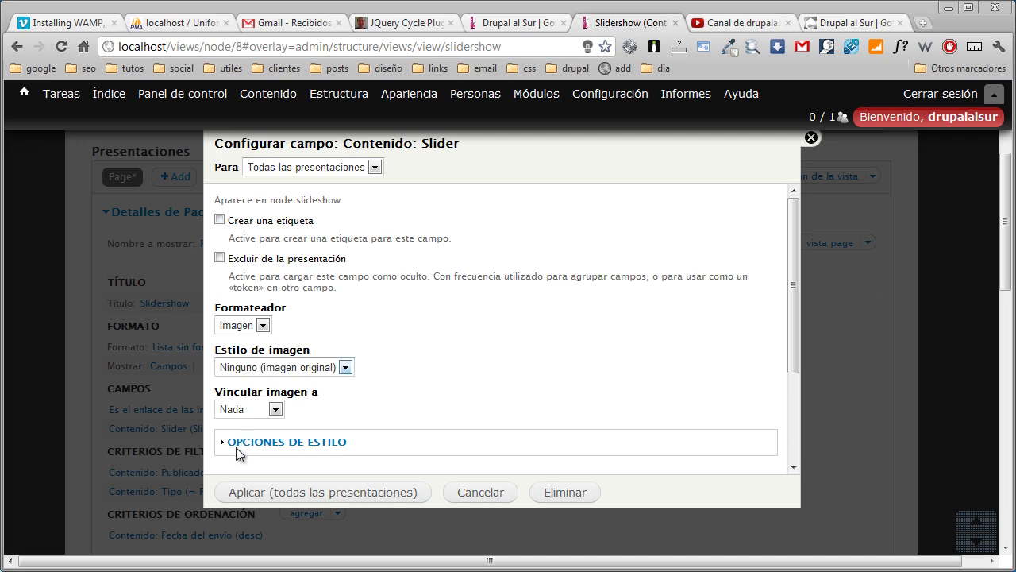
{"action": "left_click", "coordinate": [307, 369]}
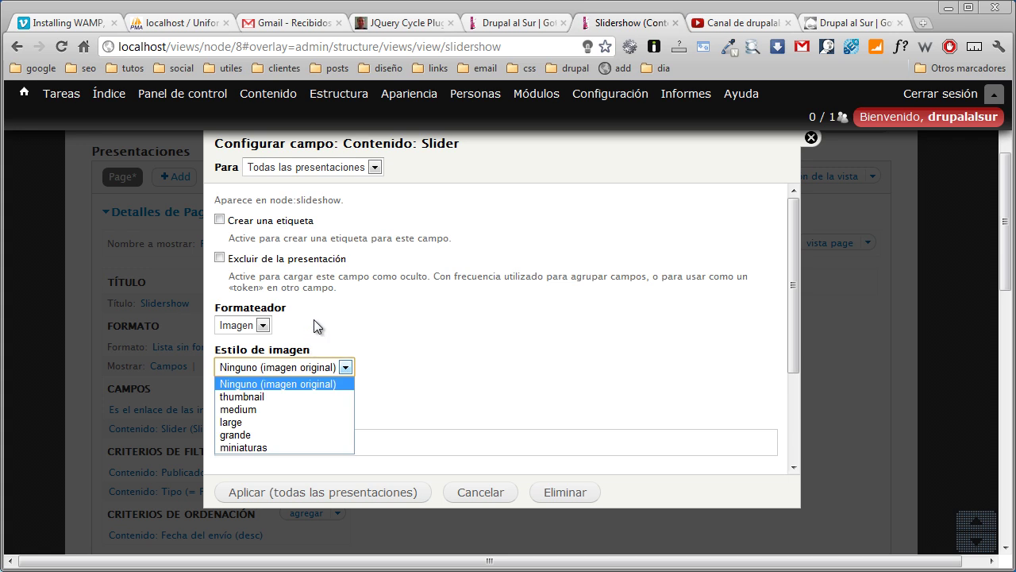
{"action": "key", "text": "Down"}
{"action": "key", "text": "Down"}
{"action": "key", "text": "Down"}
{"action": "key", "text": "Down"}
{"action": "key", "text": "Return"}
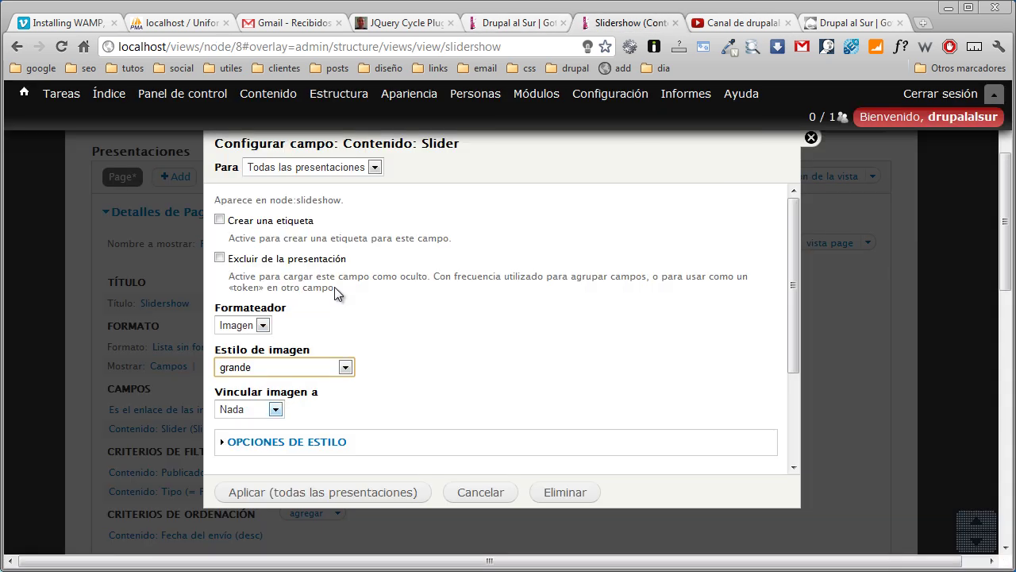
Customize the Slider field's HTML in the style options and give it the CSS class slider_big
{"action": "scroll", "coordinate": [334, 287], "scroll_direction": "down", "scroll_amount": 3}
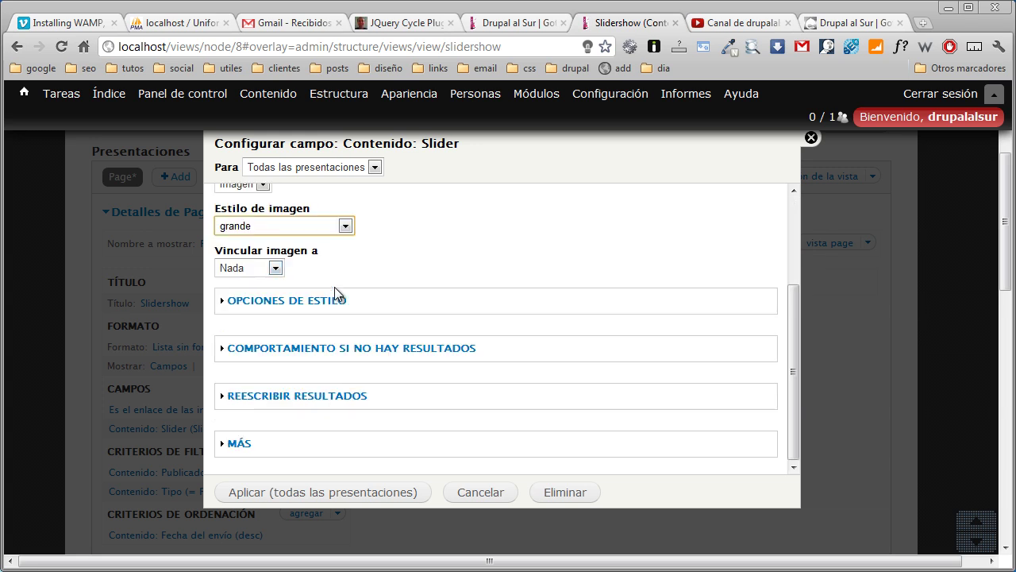
{"action": "scroll", "coordinate": [334, 286], "scroll_direction": "down", "scroll_amount": 3}
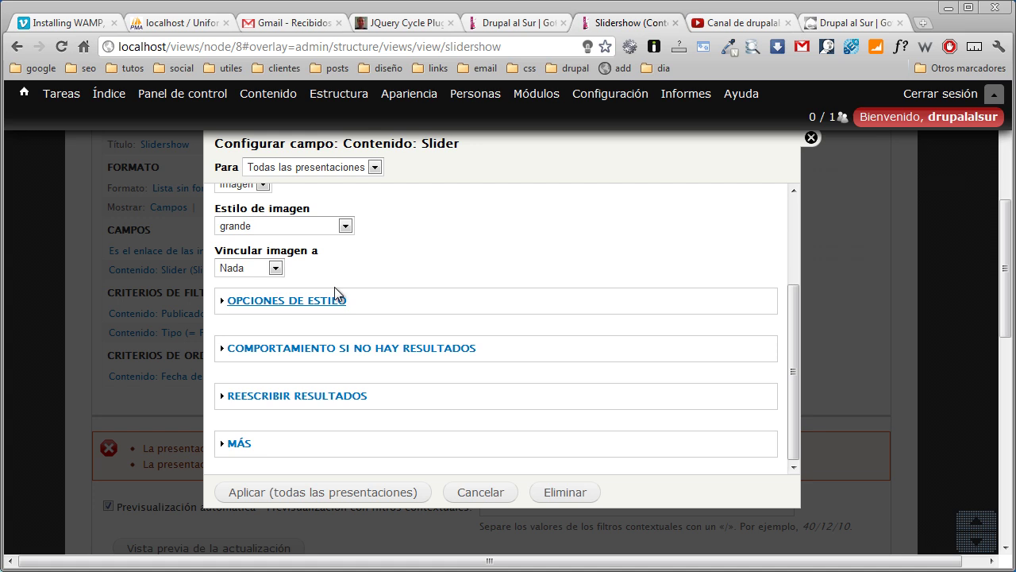
{"action": "left_click", "coordinate": [334, 289]}
{"action": "left_click", "coordinate": [232, 345]}
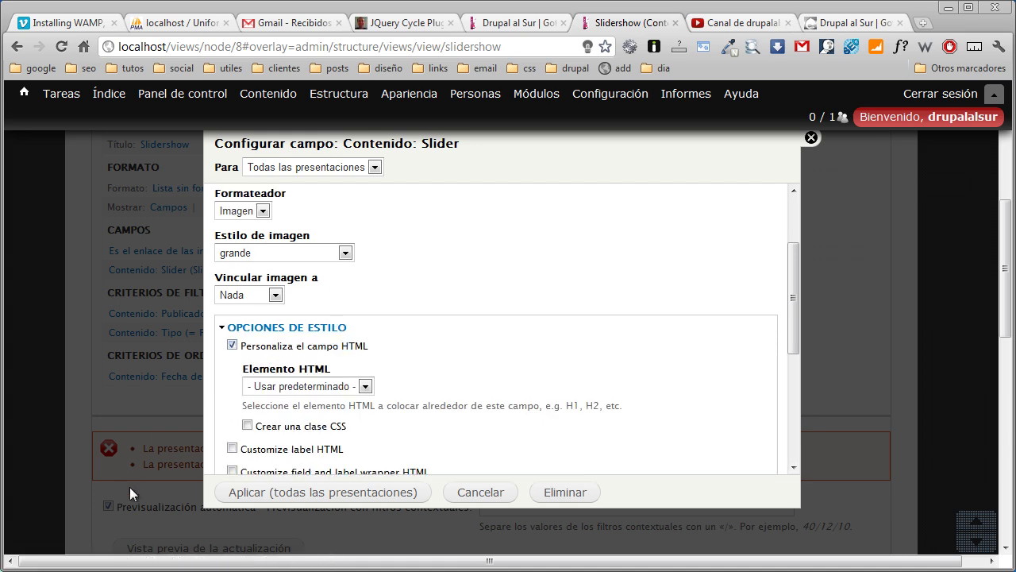
{"action": "scroll", "coordinate": [270, 392], "scroll_direction": "down", "scroll_amount": 2}
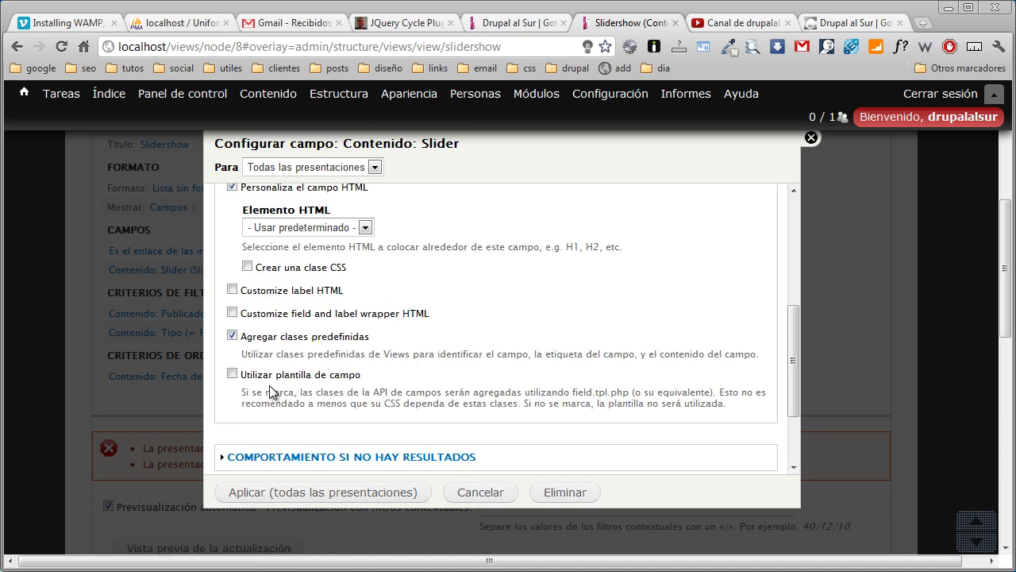
{"action": "left_click", "coordinate": [247, 267]}
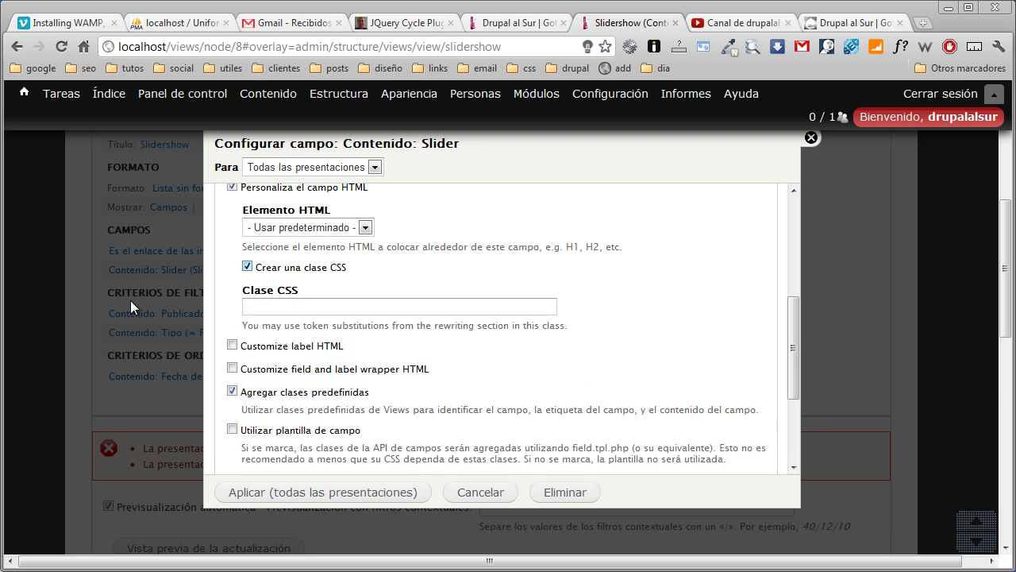
{"action": "key", "text": "Tab"}
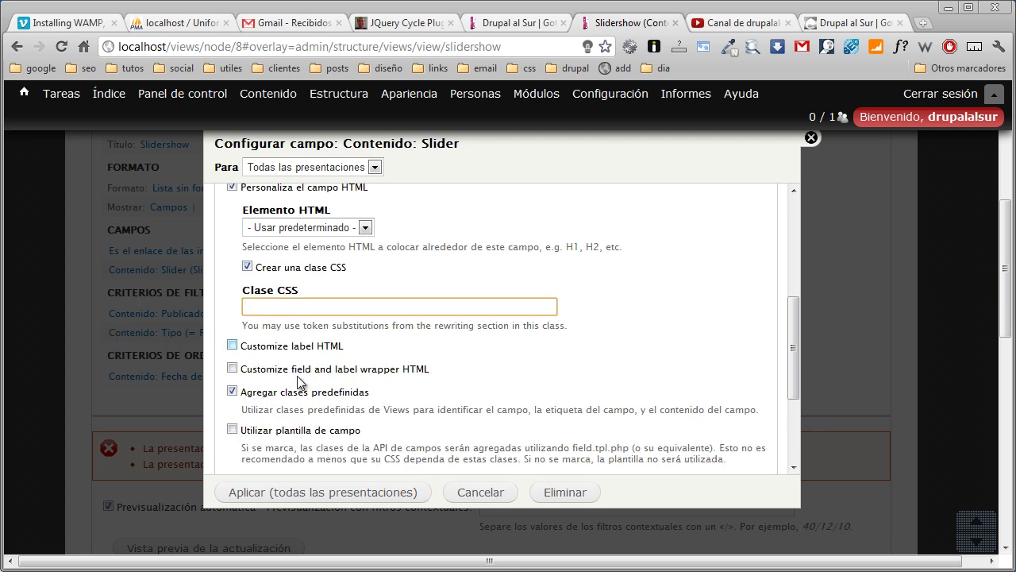
{"action": "type", "text": "slider_big"}
Give the Slider field the administrative title "Es la imagen grande" and apply the field configuration
{"action": "scroll", "coordinate": [331, 223], "scroll_direction": "down", "scroll_amount": 4}
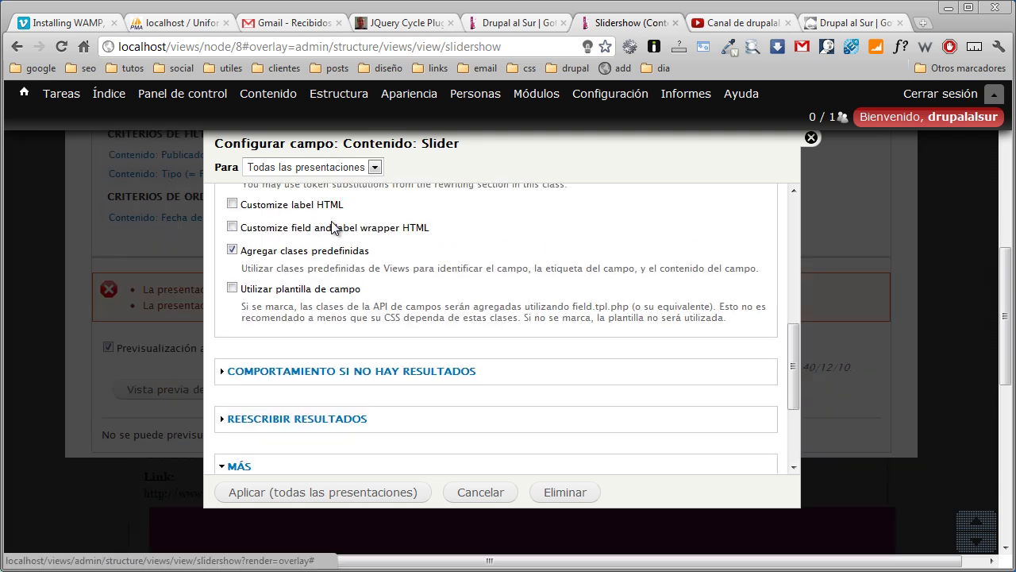
{"action": "key", "text": "Return"}
{"action": "key", "text": "Tab"}
{"action": "type", "text": "Es la iamgen"}
{"action": "key", "text": "BackSpace"}
{"action": "key", "text": "BackSpace"}
{"action": "key", "text": "BackSpace"}
{"action": "key", "text": "BackSpace"}
{"action": "key", "text": "BackSpace"}
{"action": "type", "text": "magen grande"}
{"action": "key", "text": "Return"}
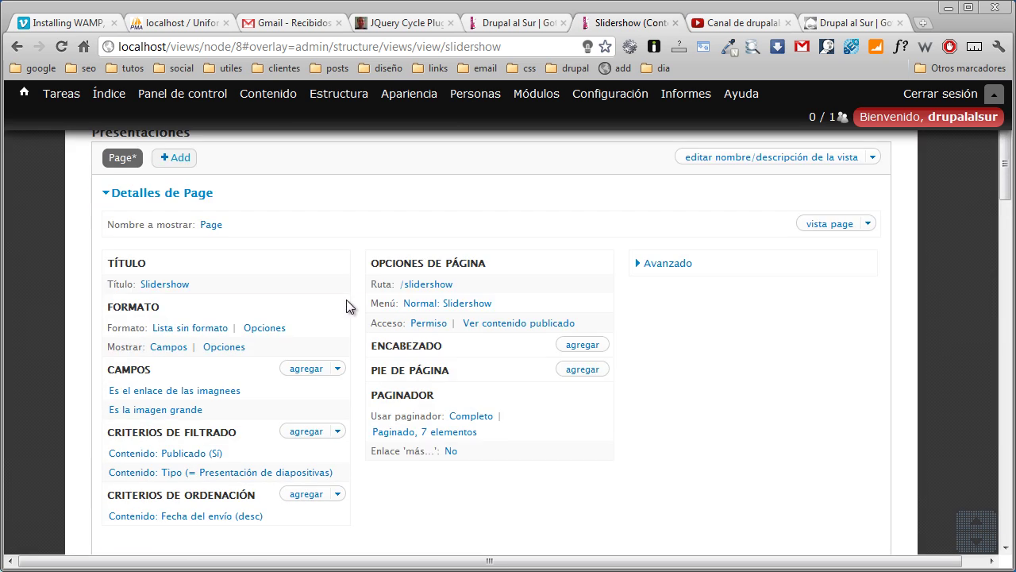
Add a second Contenido: Slider field to the view, searching for "slide" among the available fields
{"action": "left_click", "coordinate": [344, 369]}
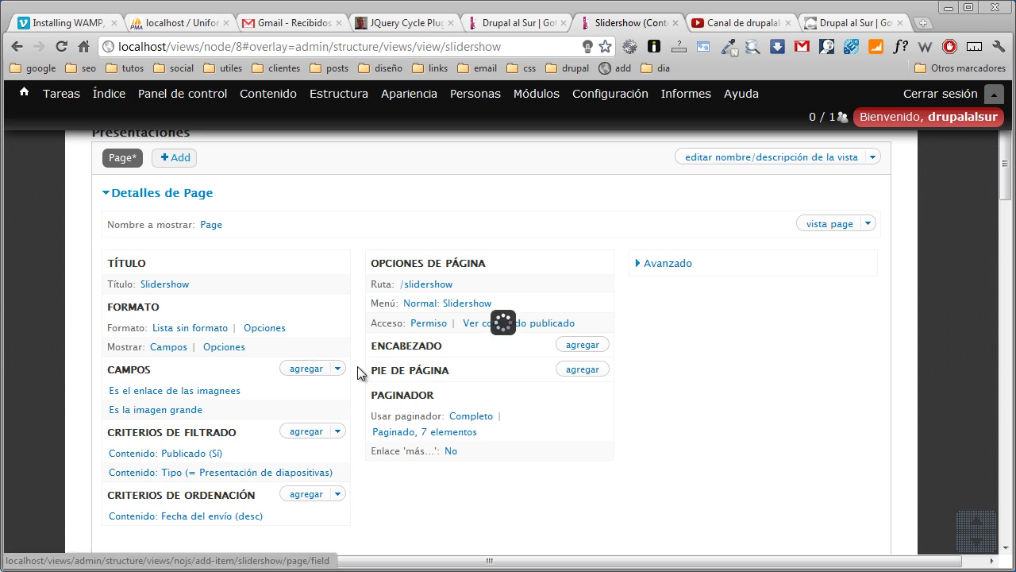
{"action": "type", "text": "slide"}
{"action": "left_click", "coordinate": [223, 286]}
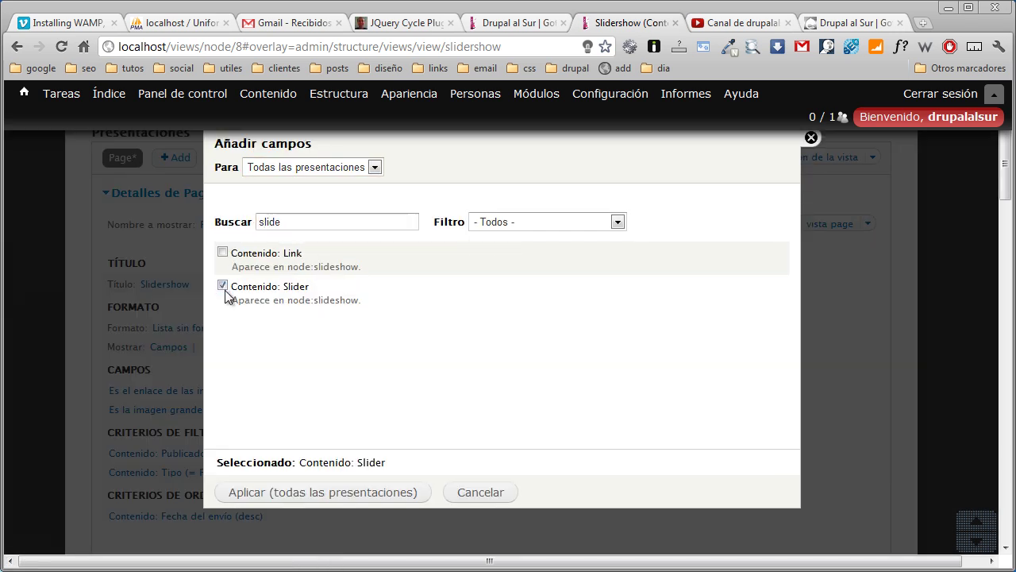
{"action": "key", "text": "Return"}
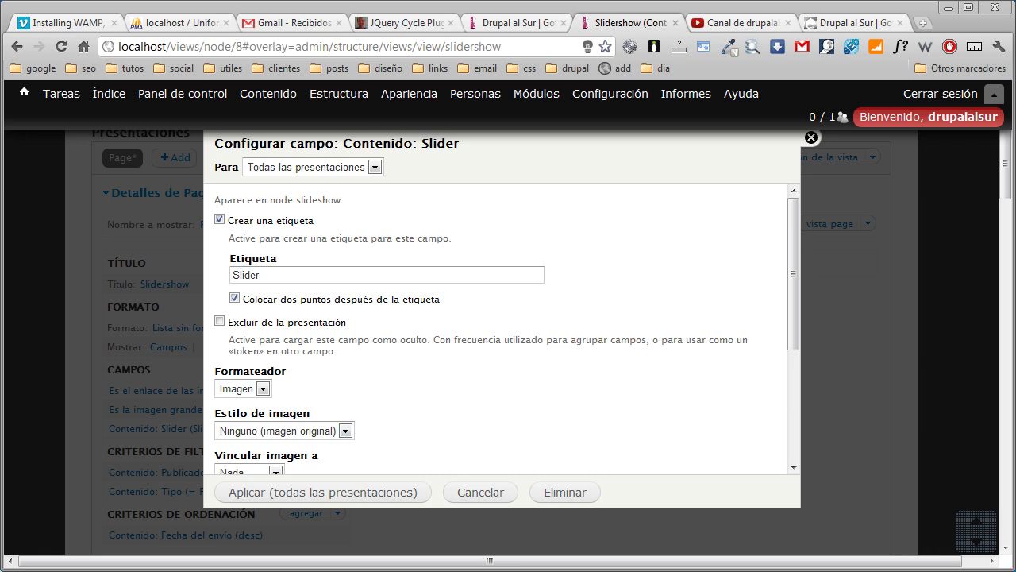
Turn off the label of the second Slider field and exclude the field from the display
{"action": "left_click", "coordinate": [219, 219]}
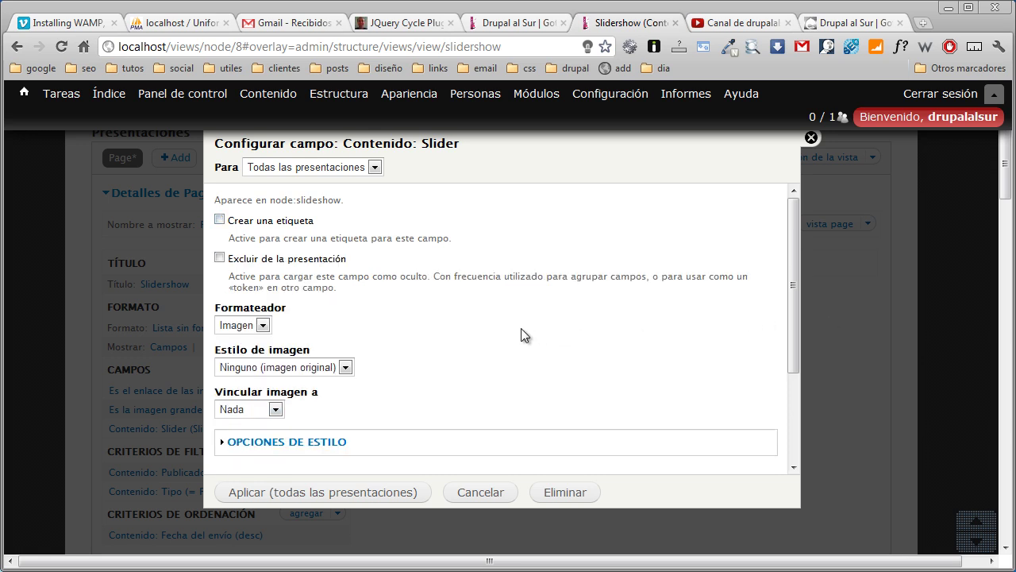
{"action": "key", "text": "Tab"}
{"action": "key", "text": "shift+Tab"}
{"action": "key", "text": "shift+Tab"}
{"action": "key", "text": "space"}
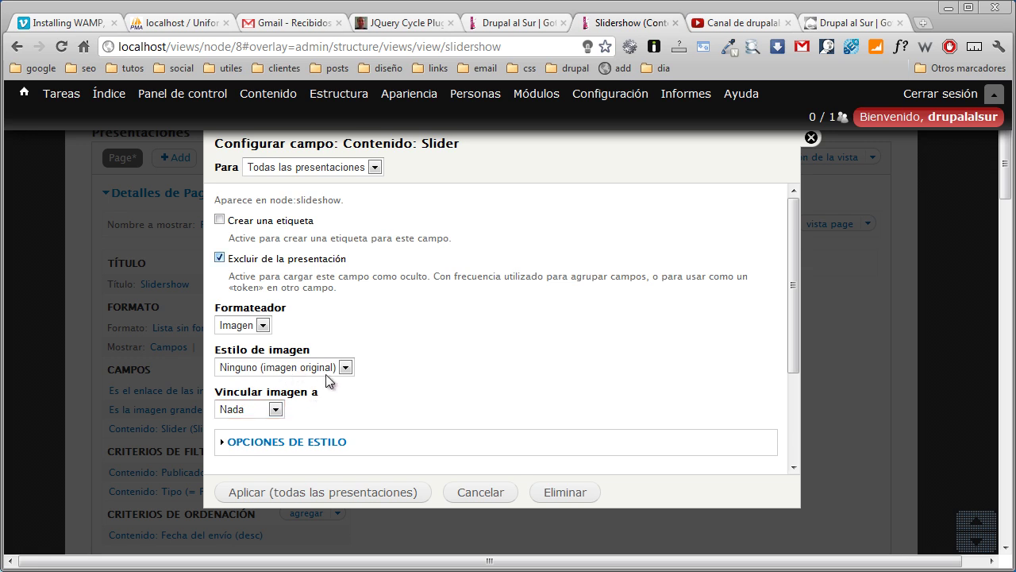
Set the second Slider field's image style to miniaturas and compare with the thumbnails on the finished slider page
{"action": "left_click", "coordinate": [346, 369]}
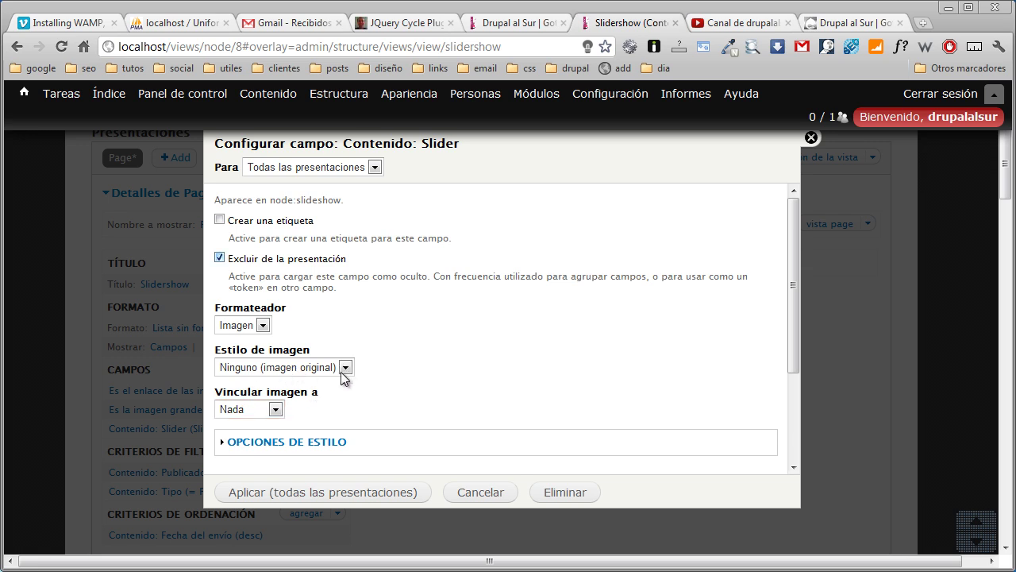
{"action": "key", "text": "alt+Down"}
{"action": "left_click", "coordinate": [326, 443]}
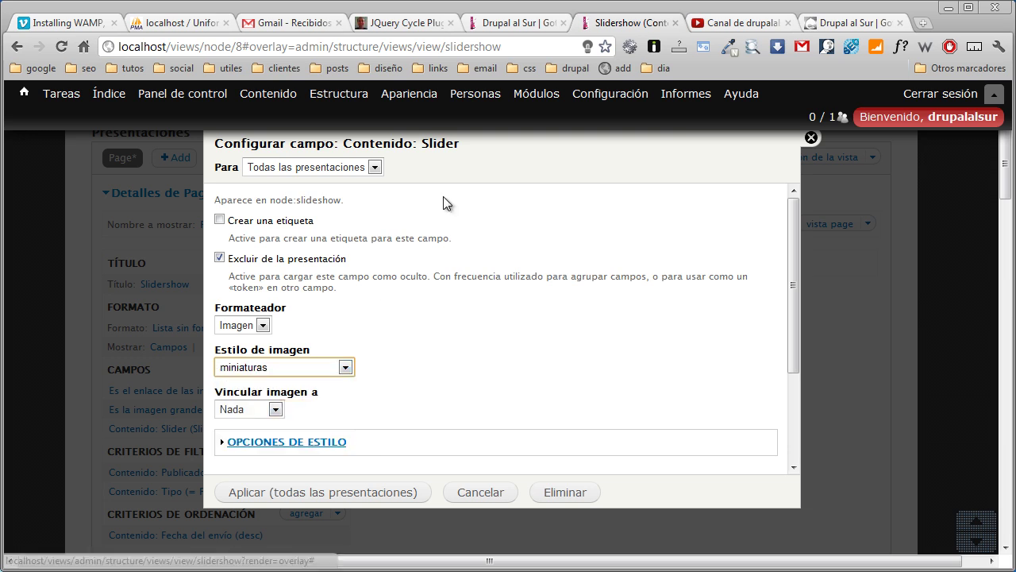
{"action": "left_click", "coordinate": [508, 22]}
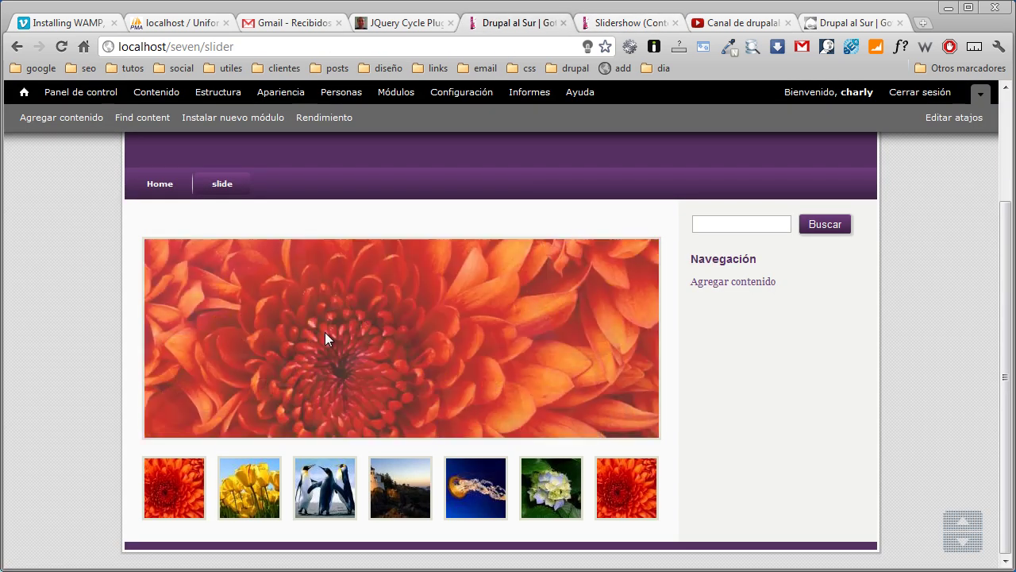
{"action": "left_click", "coordinate": [612, 22]}
Give the second Slider field the administrative title "Es la imagen chica" and apply the field configuration
{"action": "left_click", "coordinate": [305, 343]}
{"action": "scroll", "coordinate": [305, 343], "scroll_direction": "down", "scroll_amount": 1}
{"action": "left_click", "coordinate": [304, 342]}
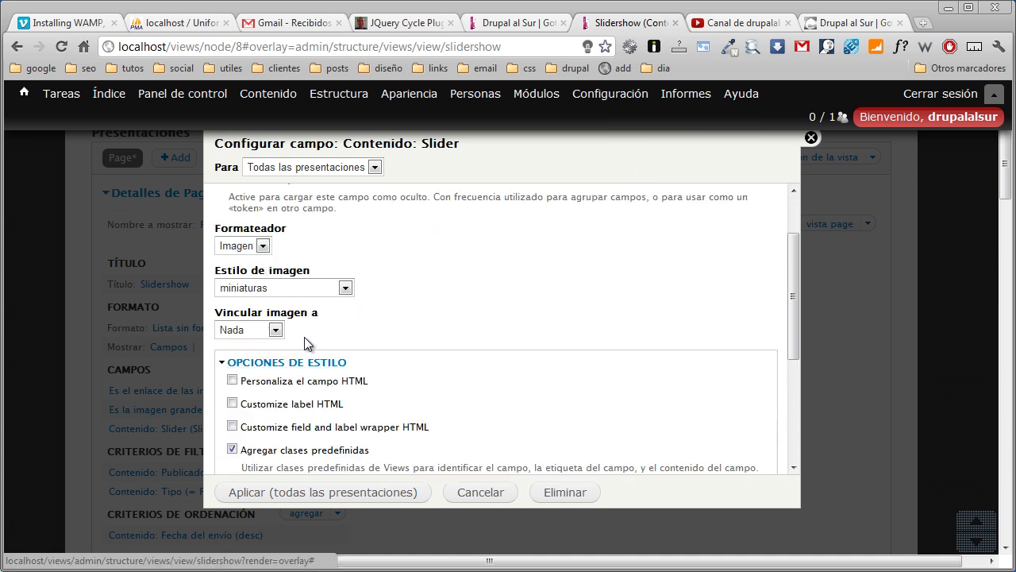
{"action": "scroll", "coordinate": [305, 343], "scroll_direction": "down", "scroll_amount": 2}
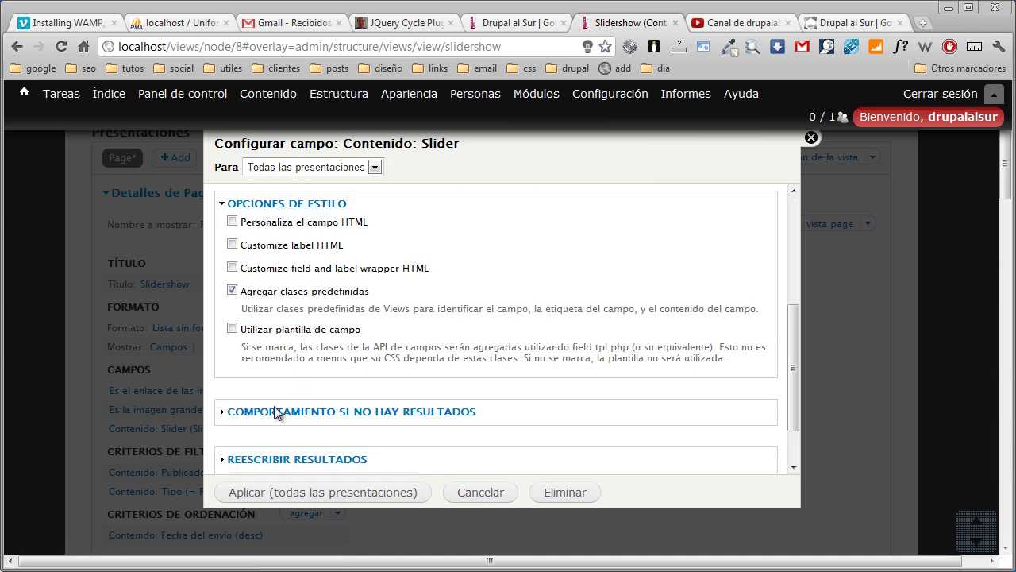
{"action": "scroll", "coordinate": [273, 409], "scroll_direction": "down", "scroll_amount": 1}
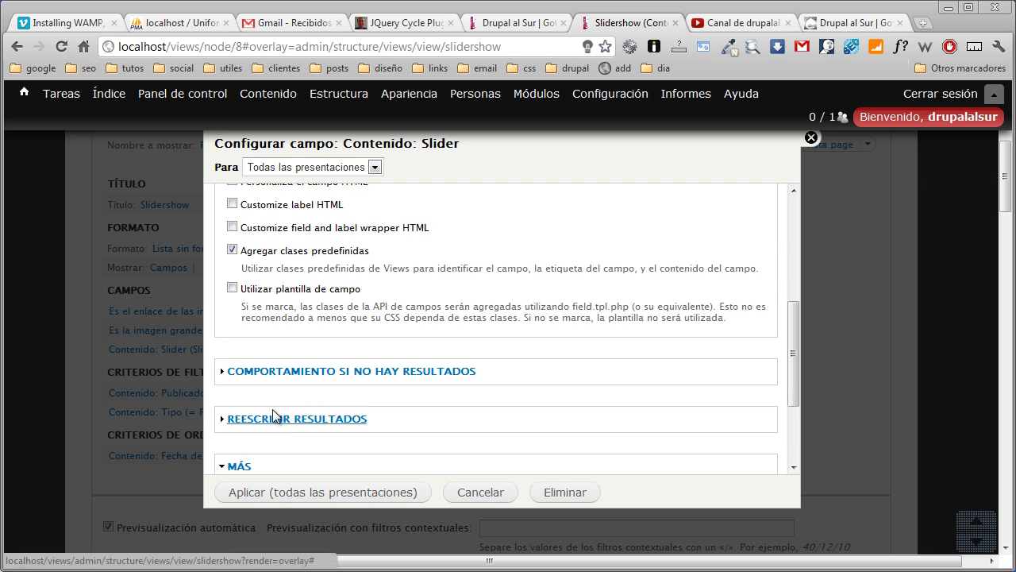
{"action": "left_click", "coordinate": [272, 464]}
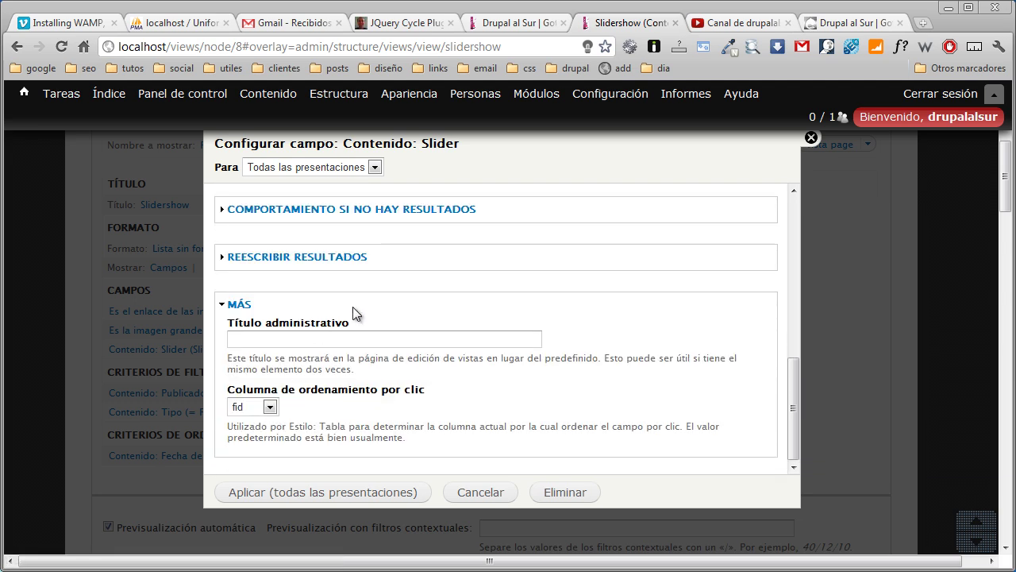
{"action": "key", "text": "Tab"}
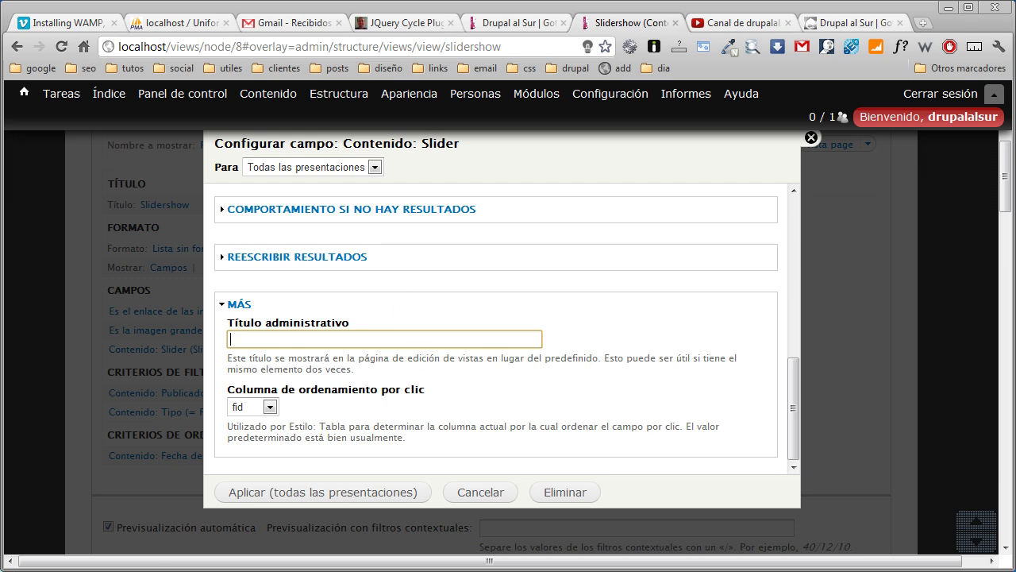
{"action": "type", "text": "Es la imagen chica"}
{"action": "key", "text": "Return"}
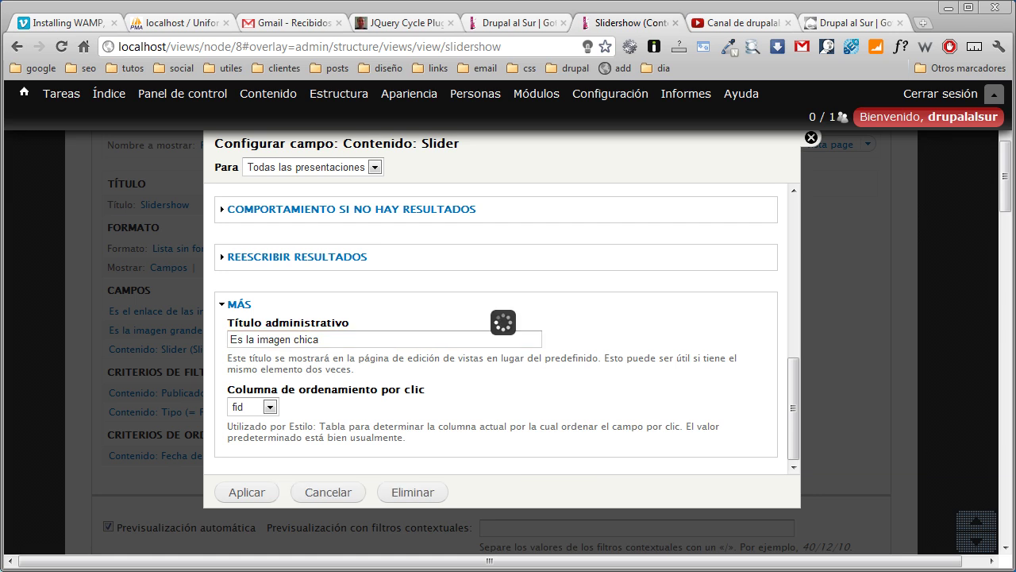
Check the images in the preview of the Slidershow view and save the view
{"action": "scroll", "coordinate": [304, 377], "scroll_direction": "down", "scroll_amount": 5}
{"action": "scroll", "coordinate": [302, 371], "scroll_direction": "down", "scroll_amount": 10}
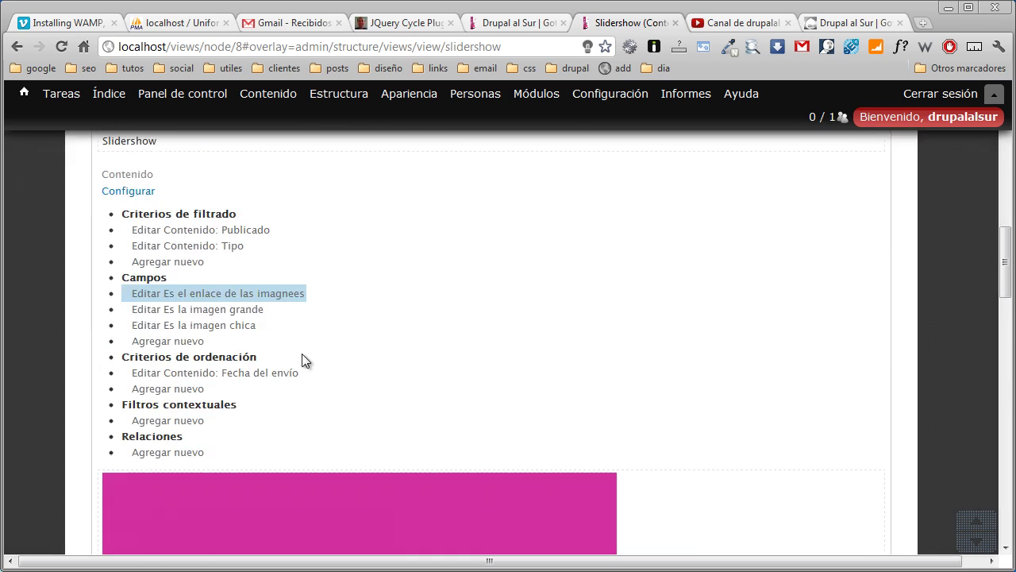
{"action": "scroll", "coordinate": [304, 352], "scroll_direction": "down", "scroll_amount": 5}
{"action": "scroll", "coordinate": [435, 264], "scroll_direction": "up", "scroll_amount": 14}
{"action": "scroll", "coordinate": [435, 264], "scroll_direction": "up", "scroll_amount": 10}
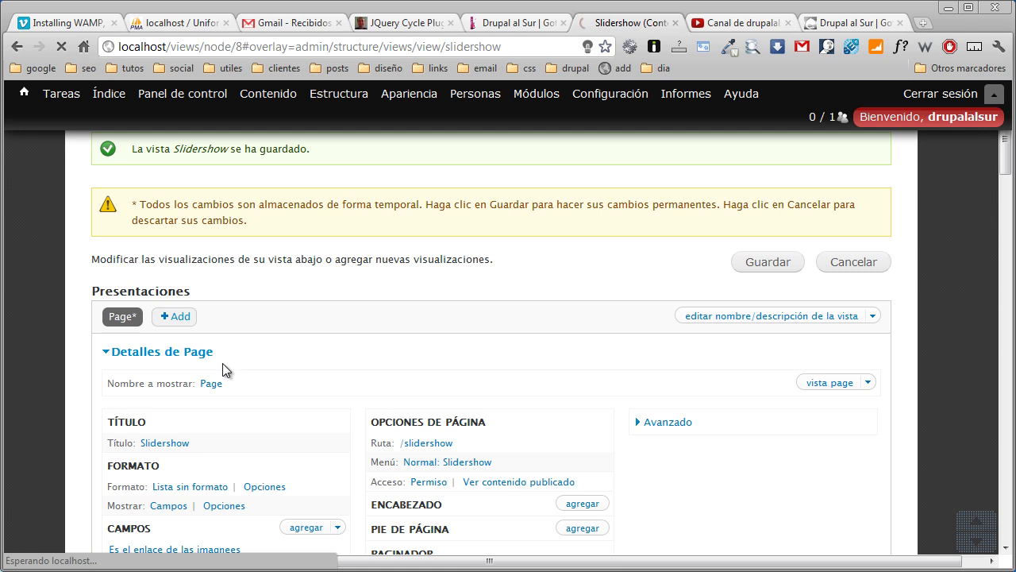
{"action": "scroll", "coordinate": [246, 357], "scroll_direction": "down", "scroll_amount": 2}
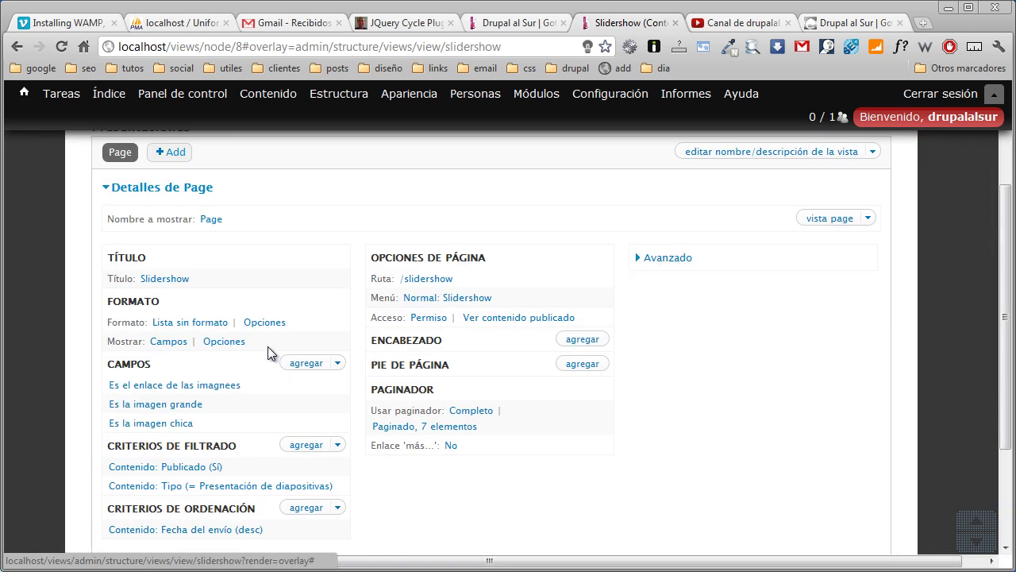
{"action": "scroll", "coordinate": [318, 318], "scroll_direction": "down", "scroll_amount": 1}
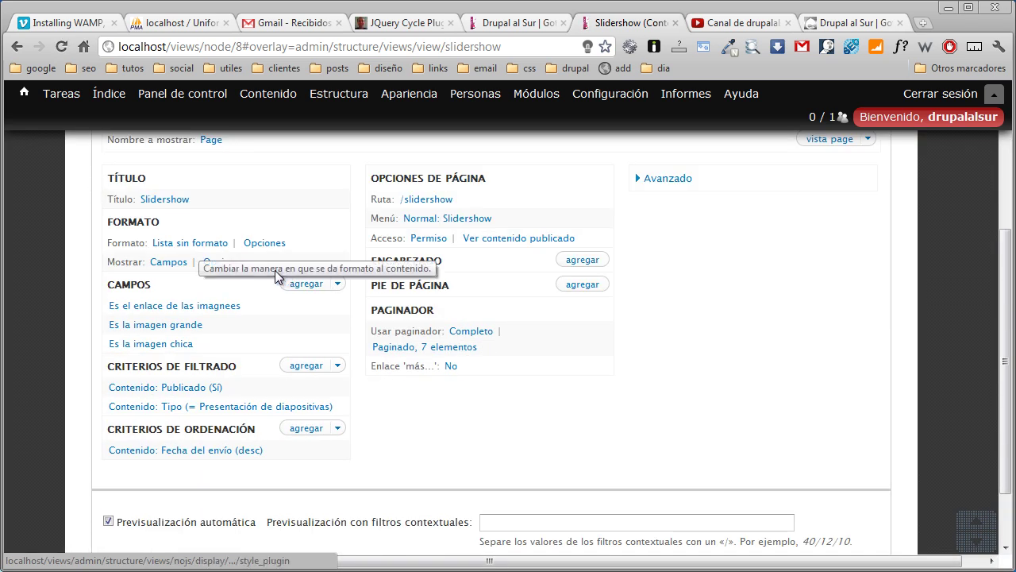
Change the Slidershow view's format from an unordered list to Presentación de diapositivas for all displays
{"action": "left_click", "coordinate": [194, 243]}
{"action": "left_click", "coordinate": [262, 331]}
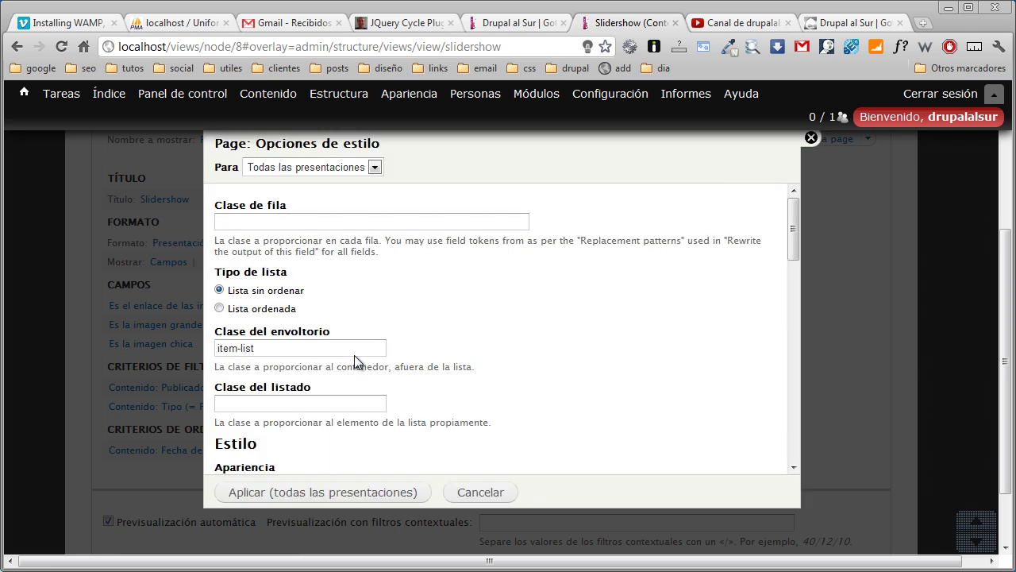
{"action": "scroll", "coordinate": [354, 355], "scroll_direction": "down", "scroll_amount": 3}
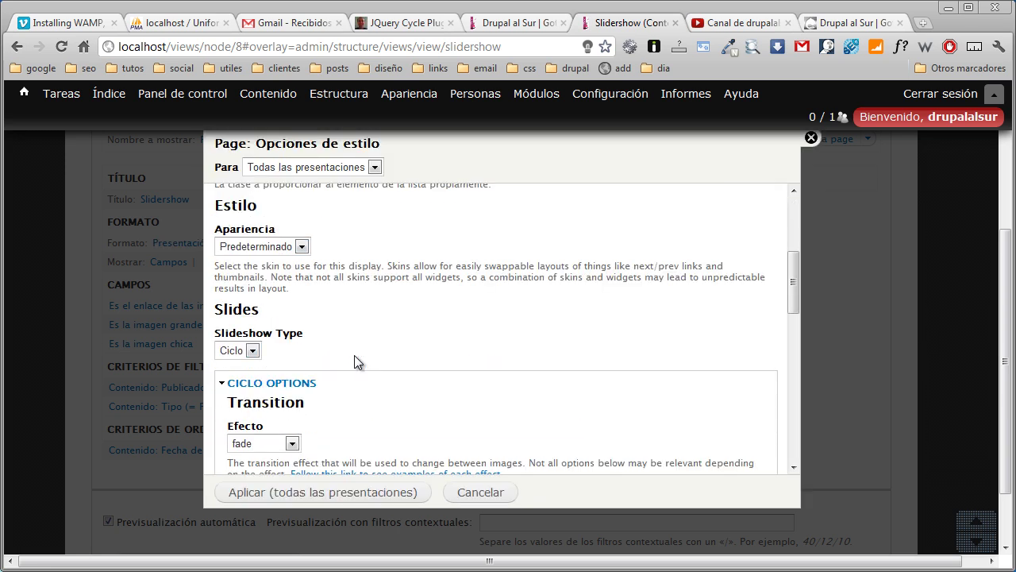
Examine the available slideshow transition effects in the style options and on the jQuery Cycle Plugin demo page
{"action": "scroll", "coordinate": [354, 355], "scroll_direction": "down", "scroll_amount": 2}
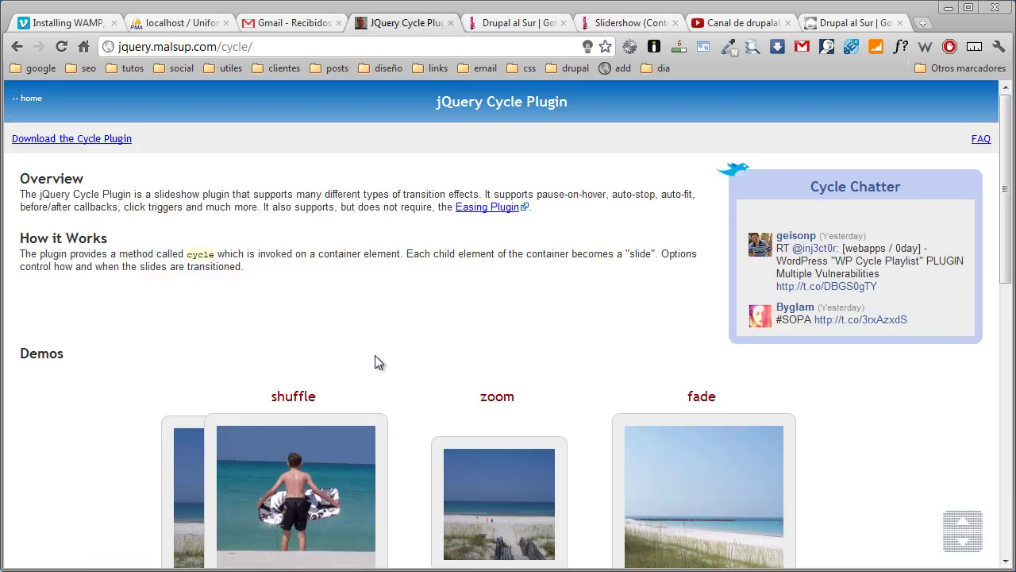
{"action": "key", "text": "ctrl+4"}
{"action": "scroll", "coordinate": [378, 362], "scroll_direction": "down", "scroll_amount": 2}
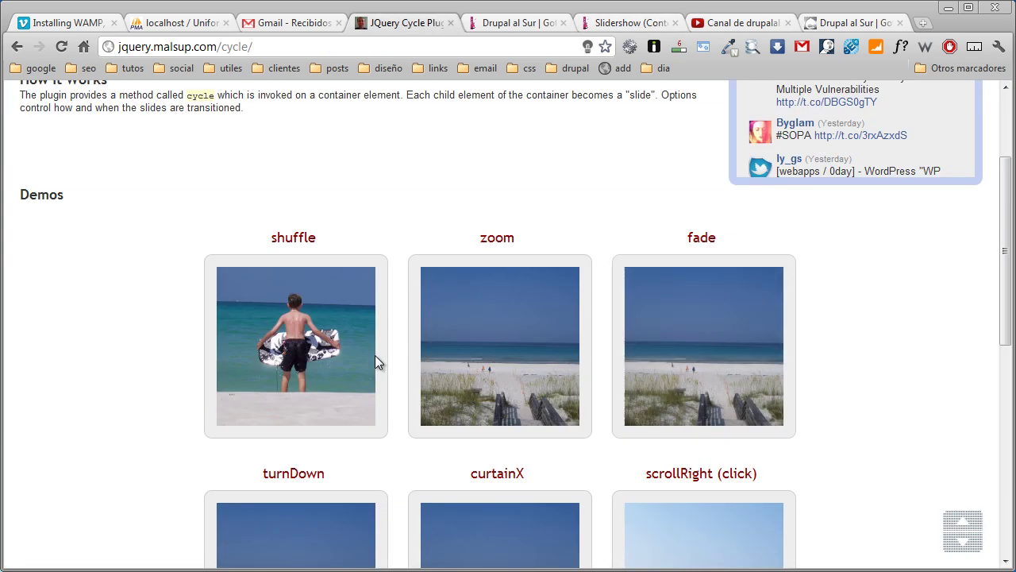
{"action": "key", "text": "ctrl+6"}
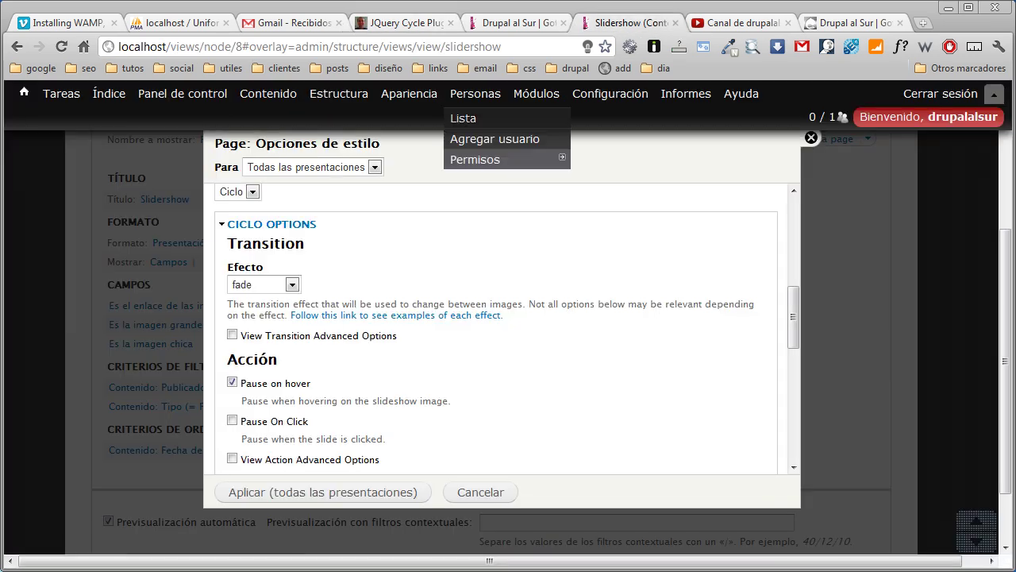
{"action": "left_click", "coordinate": [263, 284]}
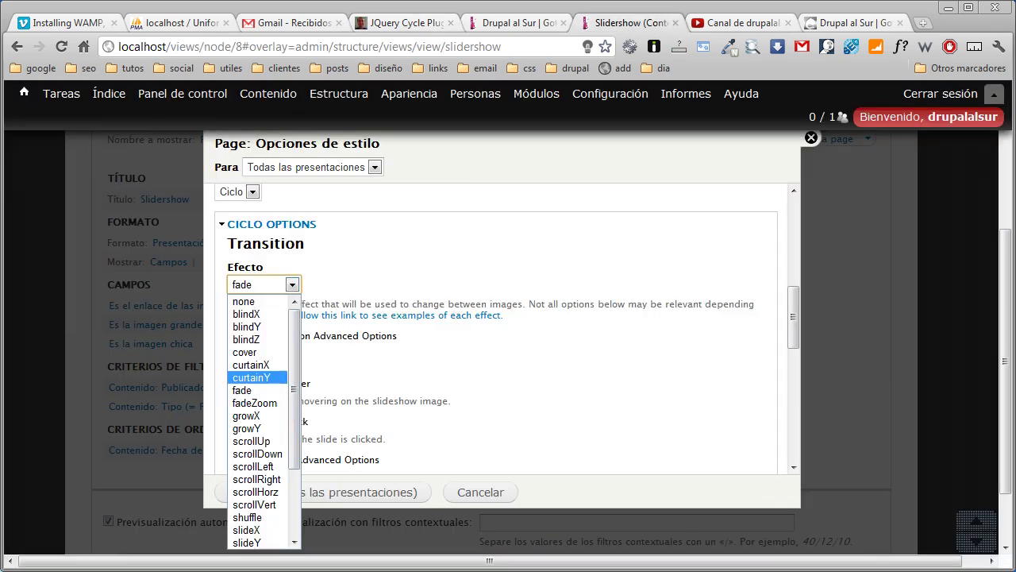
{"action": "key", "text": "Escape"}
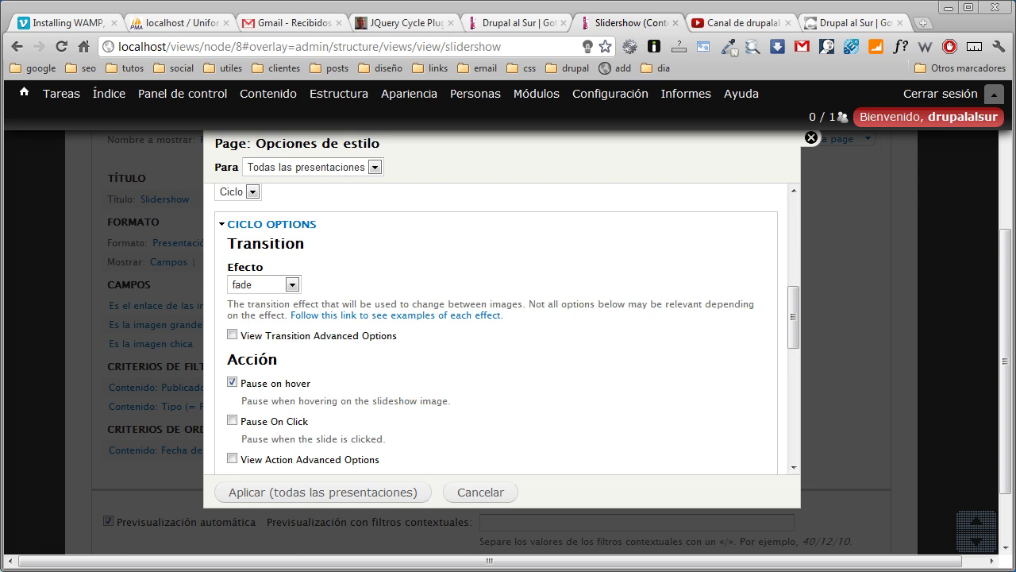
Enable the Paginador under Inferior Widgets in the slideshow style options
{"action": "scroll", "coordinate": [496, 330], "scroll_direction": "down", "scroll_amount": 3}
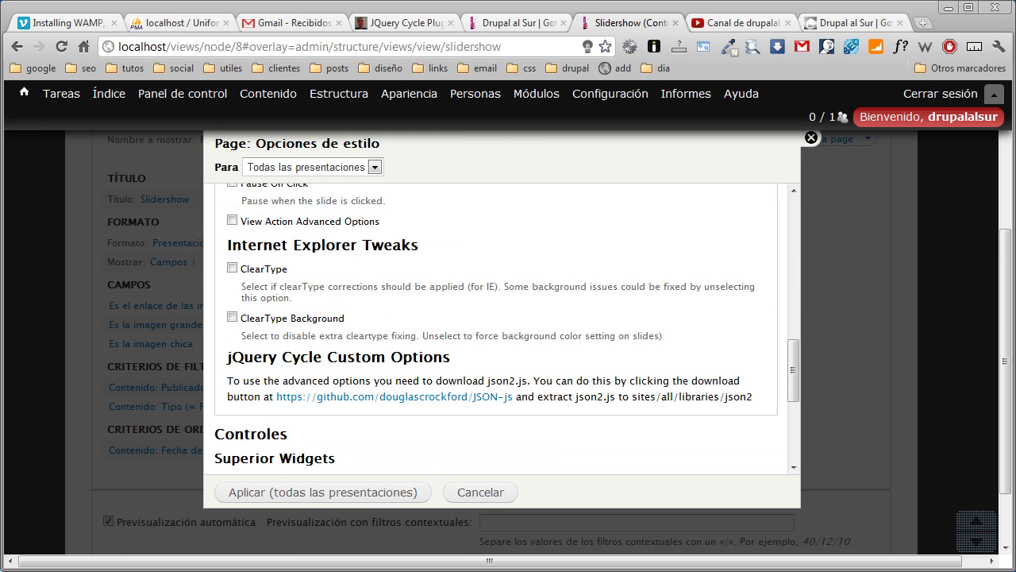
{"action": "scroll", "coordinate": [496, 329], "scroll_direction": "up", "scroll_amount": 1}
{"action": "scroll", "coordinate": [496, 330], "scroll_direction": "down", "scroll_amount": 4}
{"action": "scroll", "coordinate": [496, 330], "scroll_direction": "down", "scroll_amount": 1}
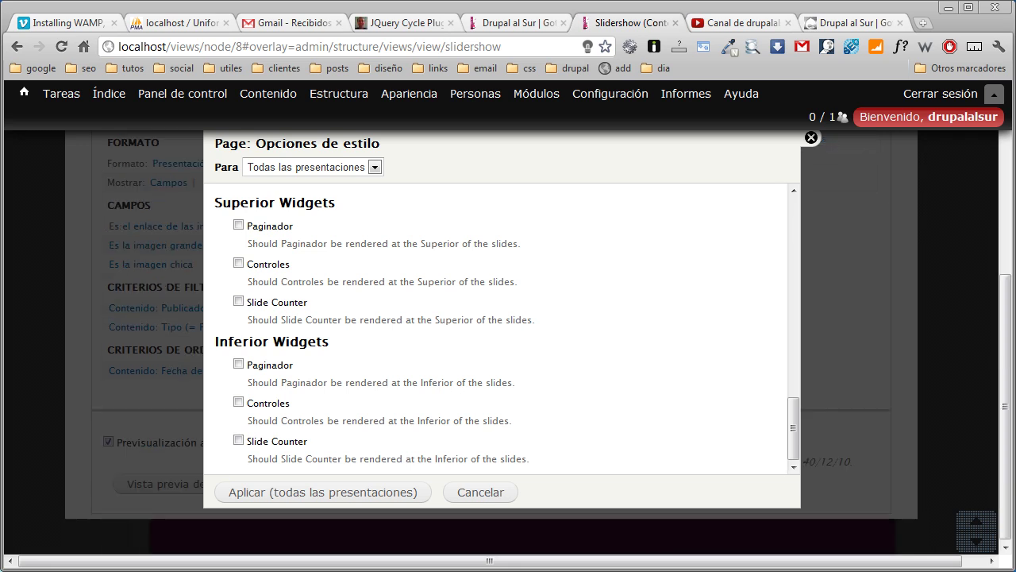
{"action": "scroll", "coordinate": [496, 330], "scroll_direction": "up", "scroll_amount": 2}
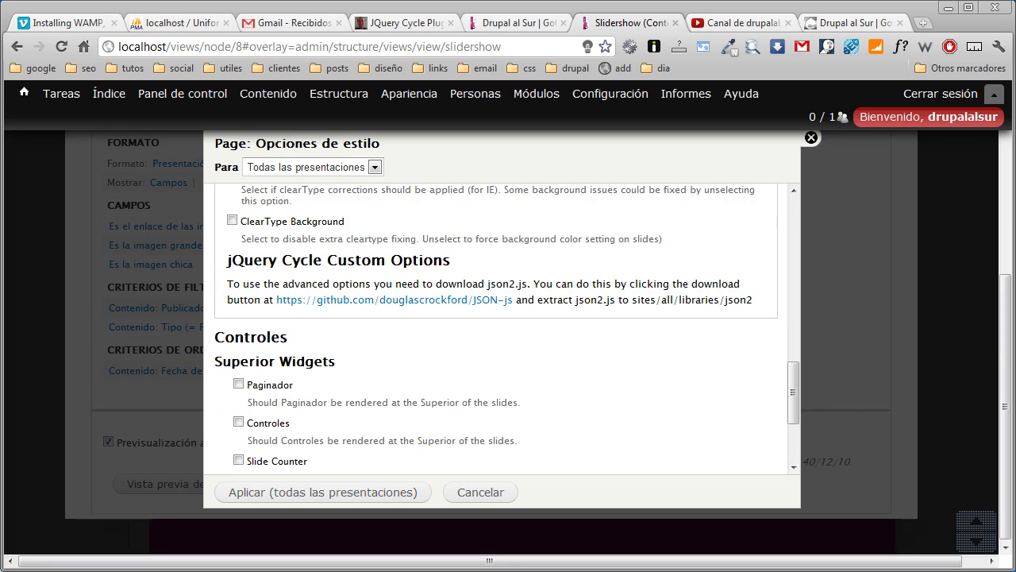
{"action": "scroll", "coordinate": [496, 330], "scroll_direction": "down", "scroll_amount": 2}
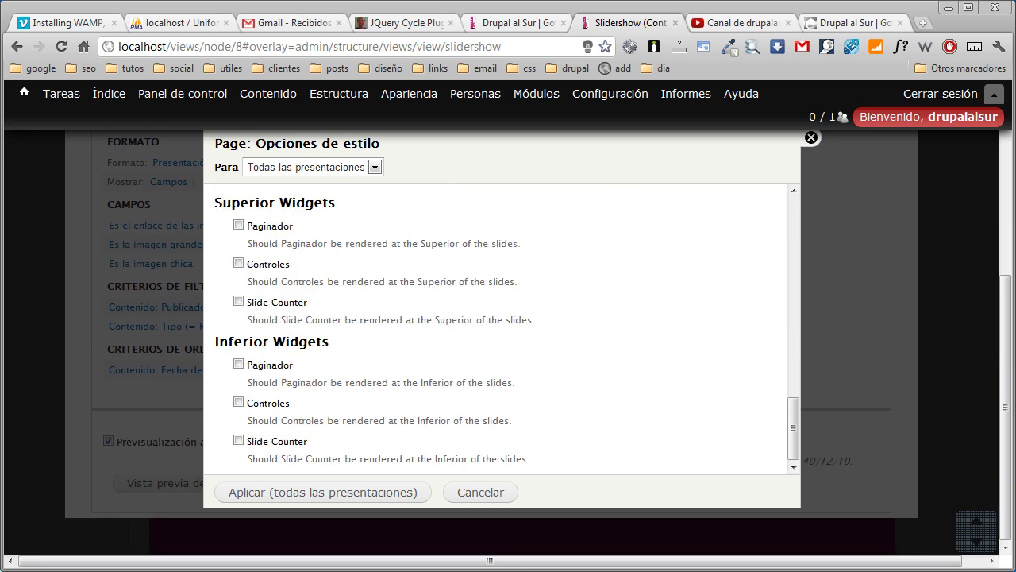
{"action": "left_click", "coordinate": [238, 365]}
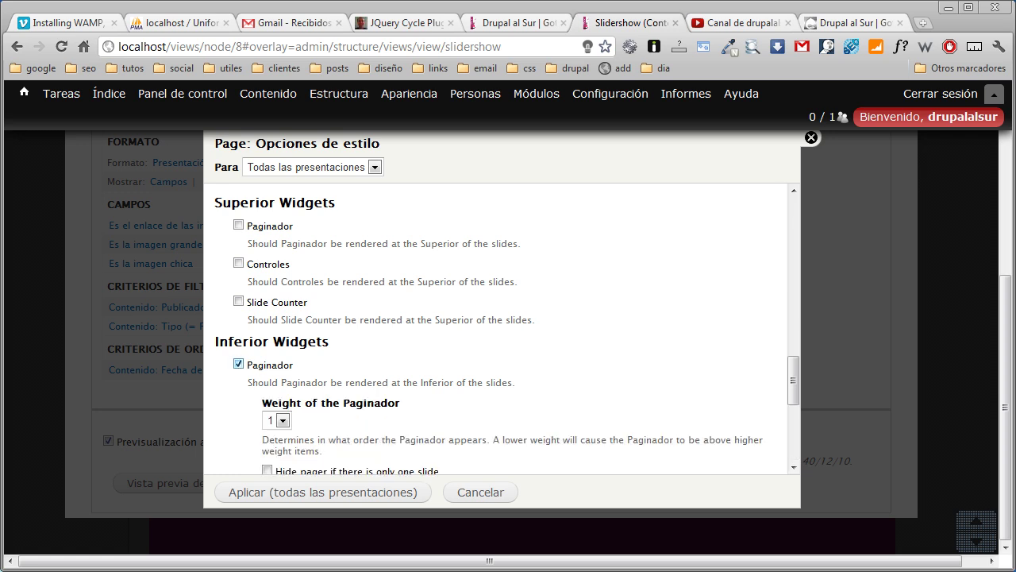
Choose "Es la imagen chica" as the lower pager's field, enable Activate Slide and Pause on Pager Hover, and apply the style options
{"action": "scroll", "coordinate": [238, 364], "scroll_direction": "down", "scroll_amount": 1}
{"action": "scroll", "coordinate": [497, 330], "scroll_direction": "down", "scroll_amount": 1}
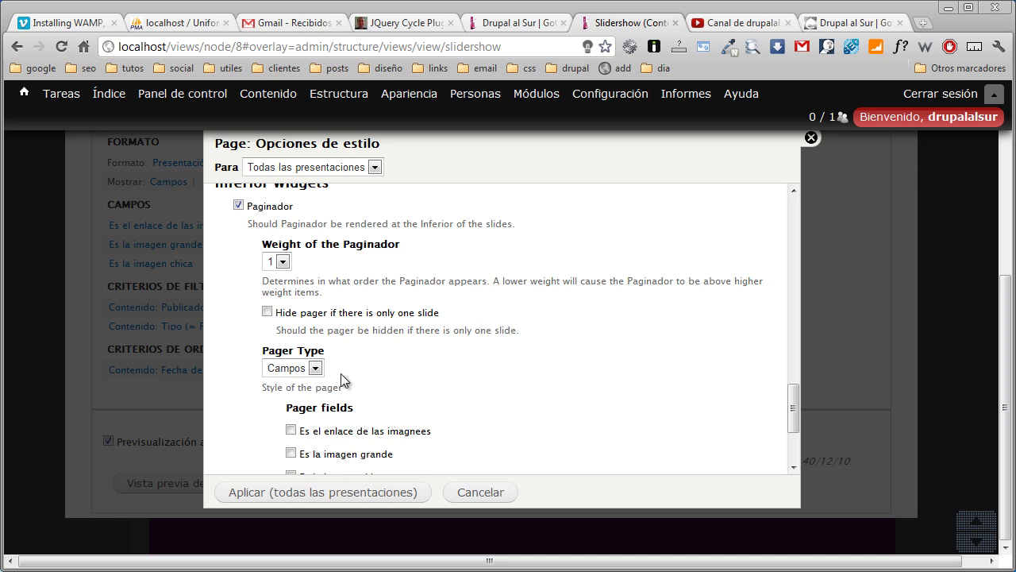
{"action": "scroll", "coordinate": [341, 374], "scroll_direction": "down", "scroll_amount": 1}
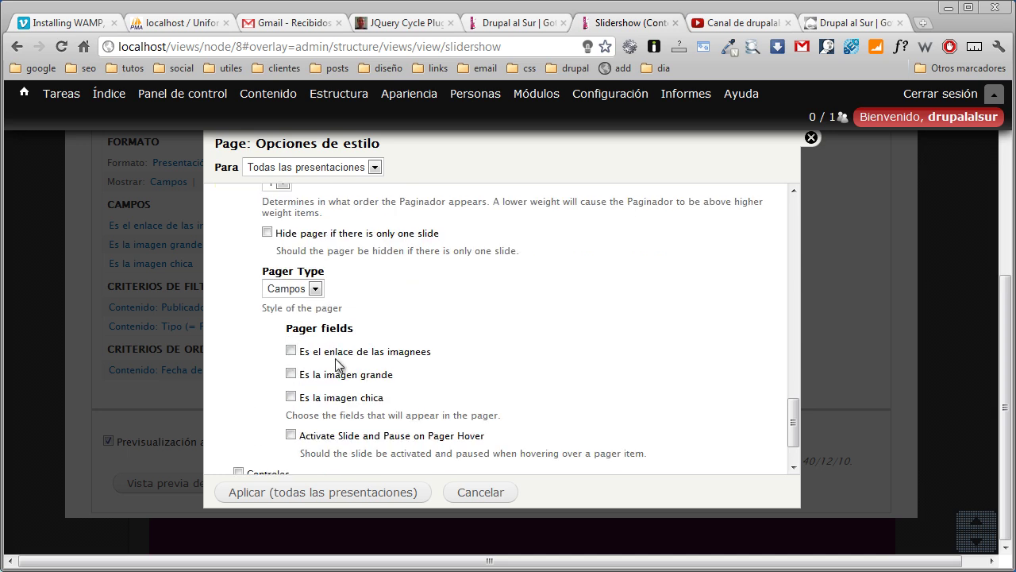
{"action": "left_click", "coordinate": [290, 396]}
{"action": "scroll", "coordinate": [328, 308], "scroll_direction": "down", "scroll_amount": 2}
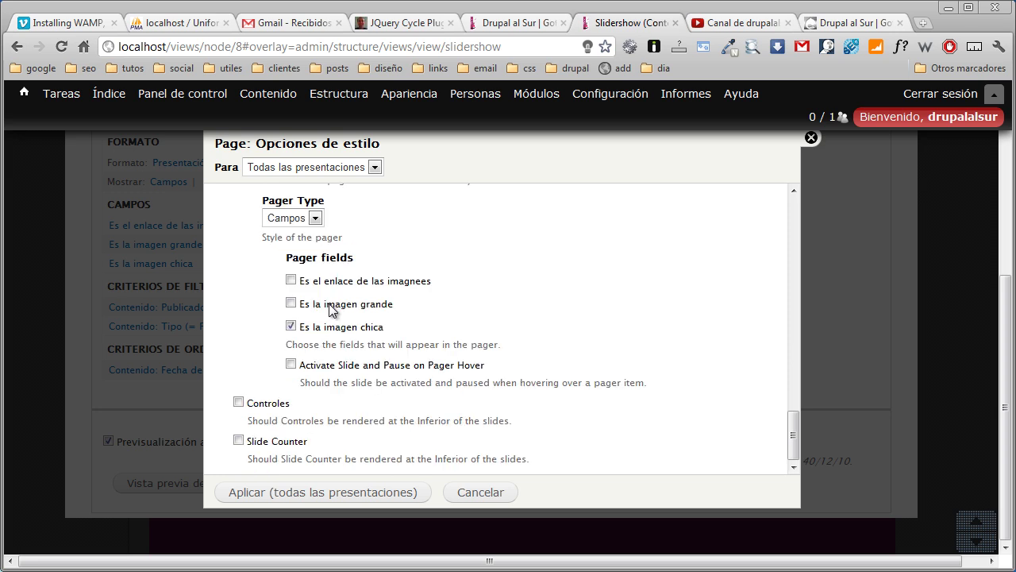
{"action": "key", "text": "space"}
{"action": "scroll", "coordinate": [329, 304], "scroll_direction": "up", "scroll_amount": 7}
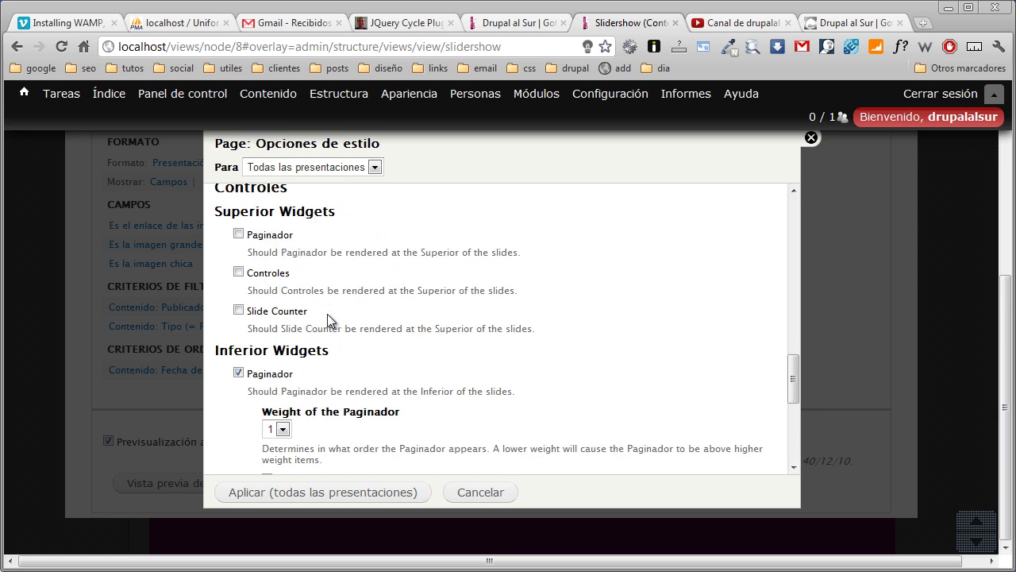
{"action": "scroll", "coordinate": [328, 314], "scroll_direction": "up", "scroll_amount": 2}
{"action": "scroll", "coordinate": [326, 321], "scroll_direction": "up", "scroll_amount": 4}
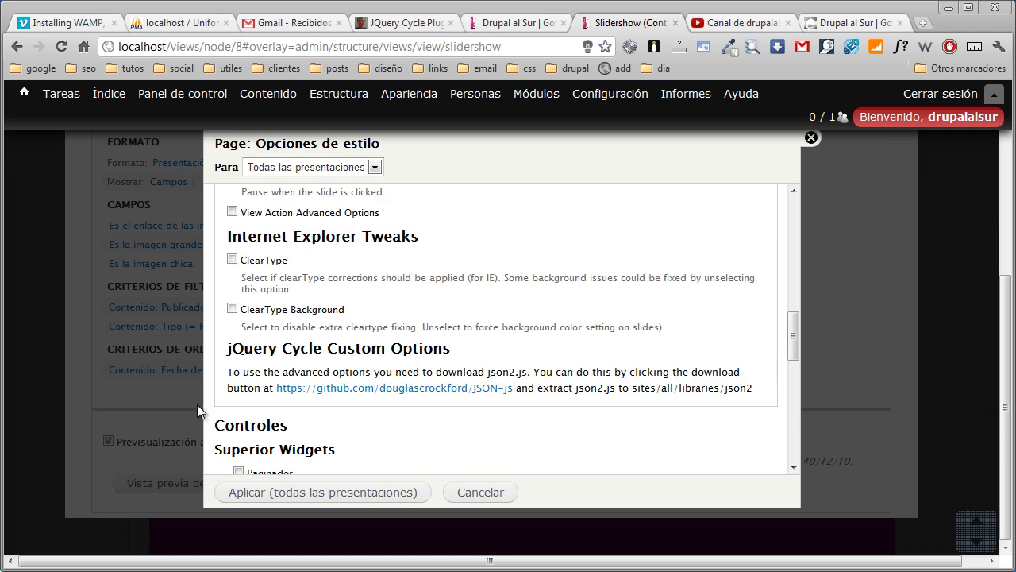
{"action": "scroll", "coordinate": [317, 370], "scroll_direction": "down", "scroll_amount": 10}
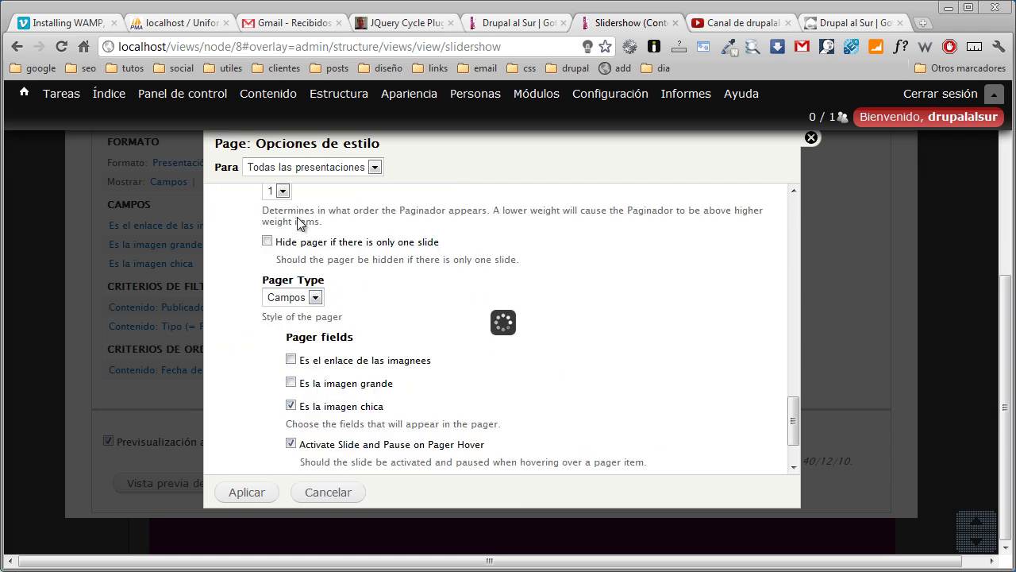
Check the large slide and its thumbnail pager in the preview of the Slidershow view
{"action": "scroll", "coordinate": [280, 261], "scroll_direction": "down", "scroll_amount": 6}
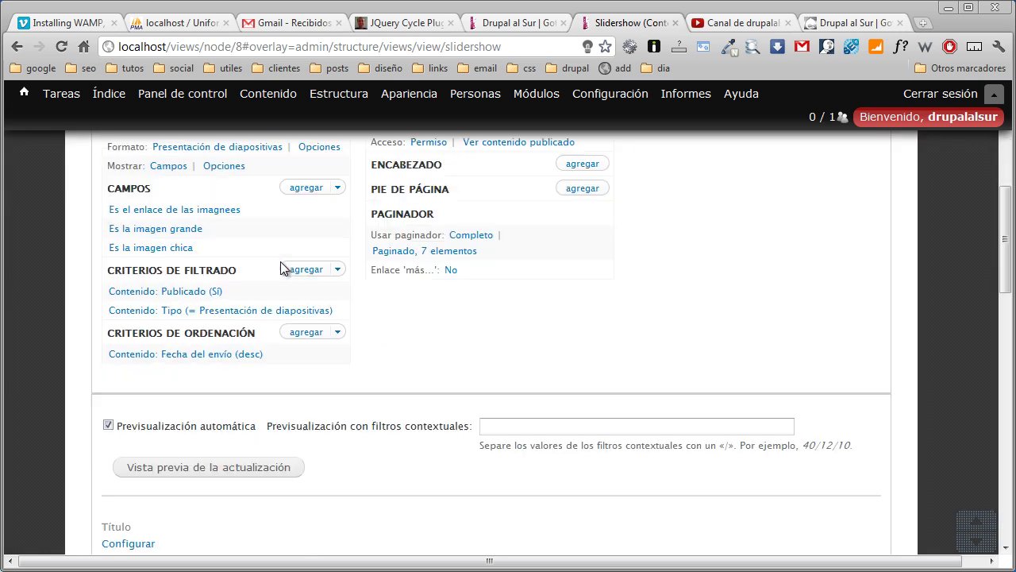
{"action": "scroll", "coordinate": [231, 284], "scroll_direction": "down", "scroll_amount": 9}
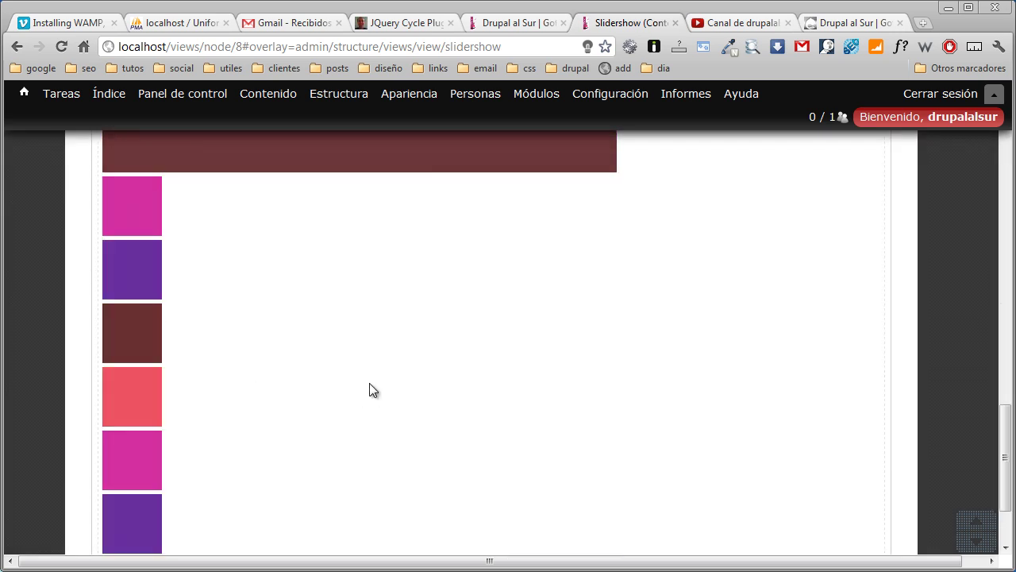
{"action": "scroll", "coordinate": [314, 496], "scroll_direction": "up", "scroll_amount": 12}
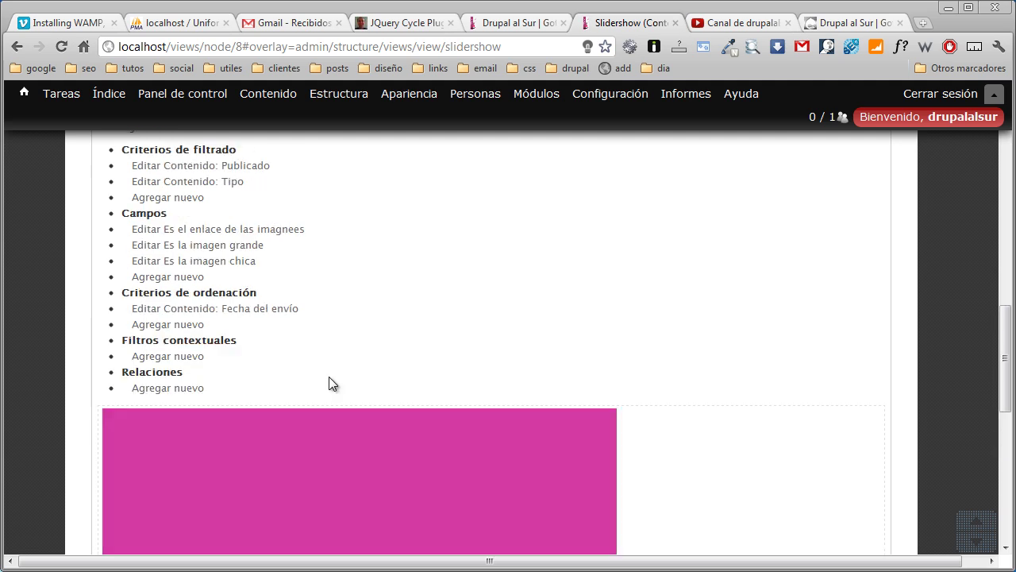
{"action": "scroll", "coordinate": [329, 376], "scroll_direction": "up", "scroll_amount": 5}
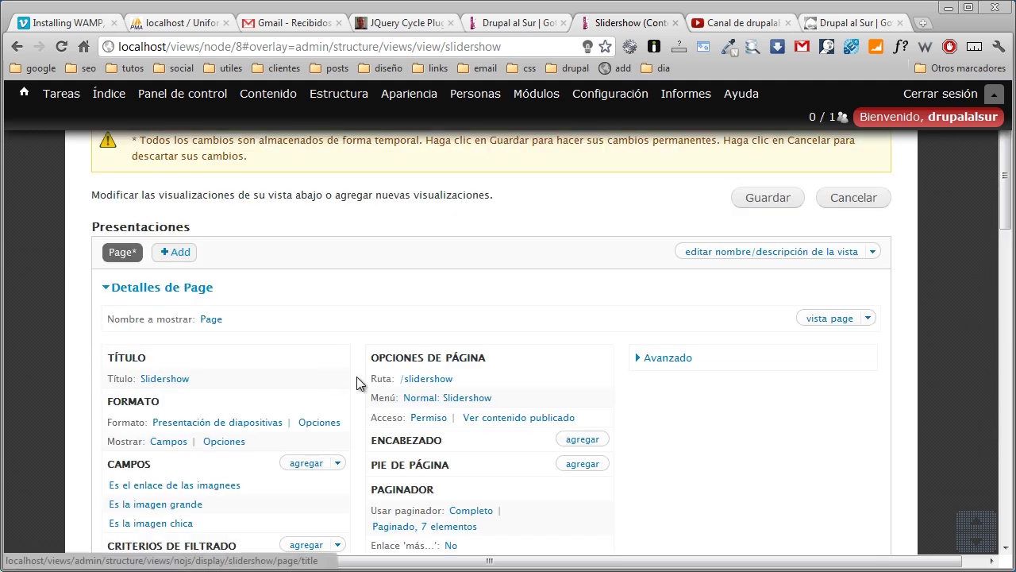
Switch the view's pager to Mostrar un número específico de elementos with 7 elements and an offset of 0
{"action": "scroll", "coordinate": [357, 376], "scroll_direction": "down", "scroll_amount": 1}
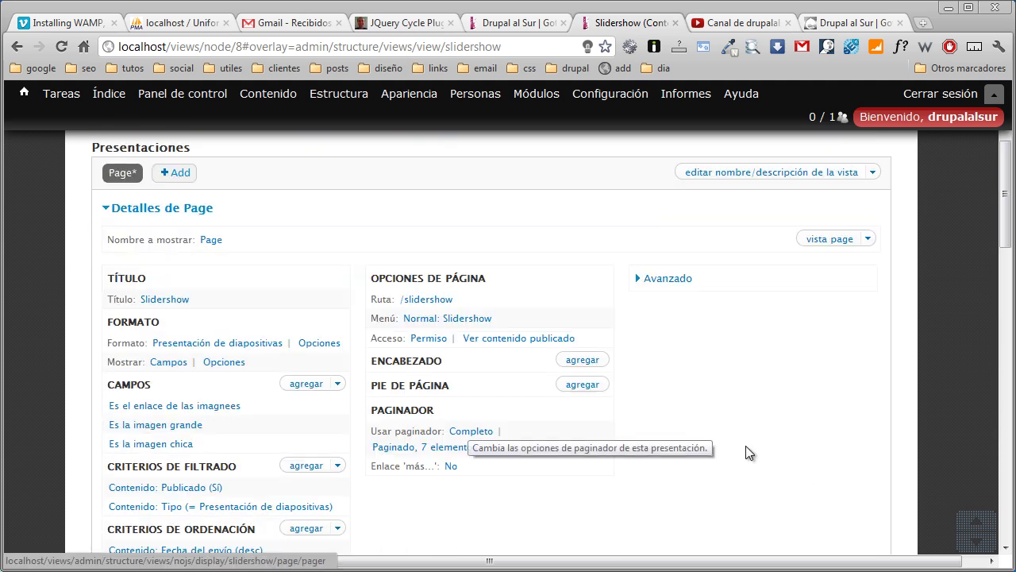
{"action": "left_click", "coordinate": [471, 430]}
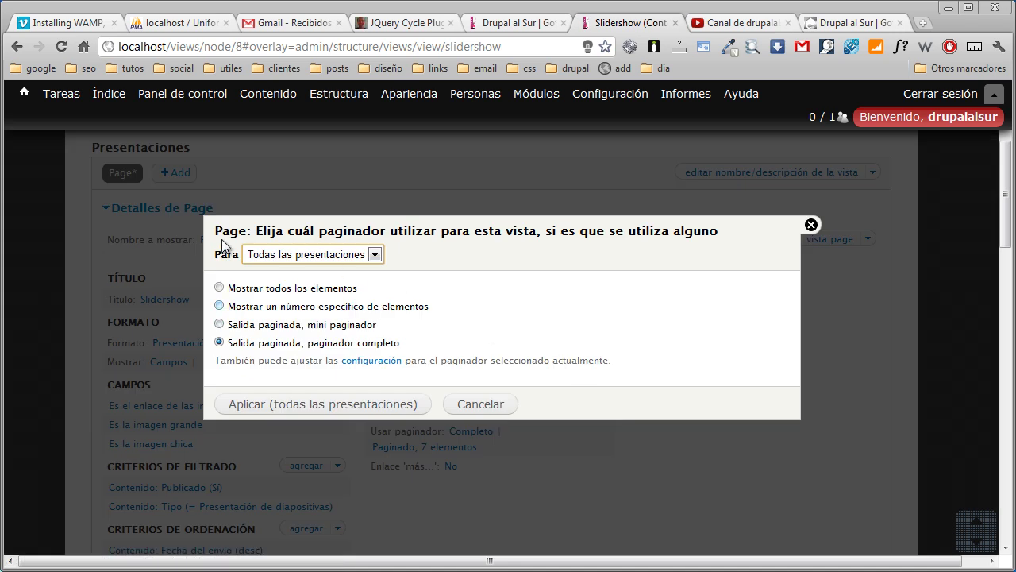
{"action": "key", "text": "Tab"}
{"action": "key", "text": "Up"}
{"action": "key", "text": "Up"}
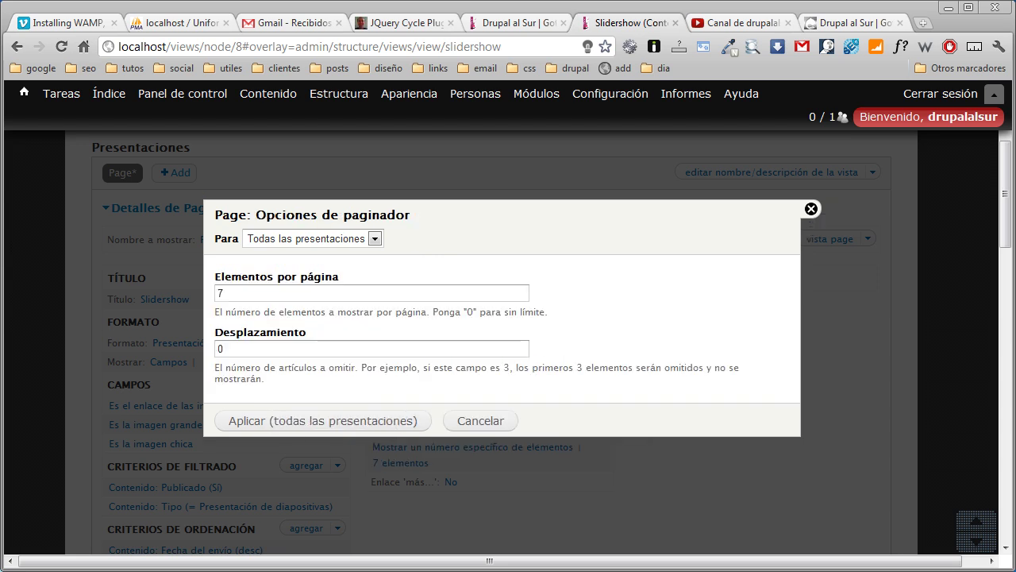
{"action": "key", "text": "Return"}
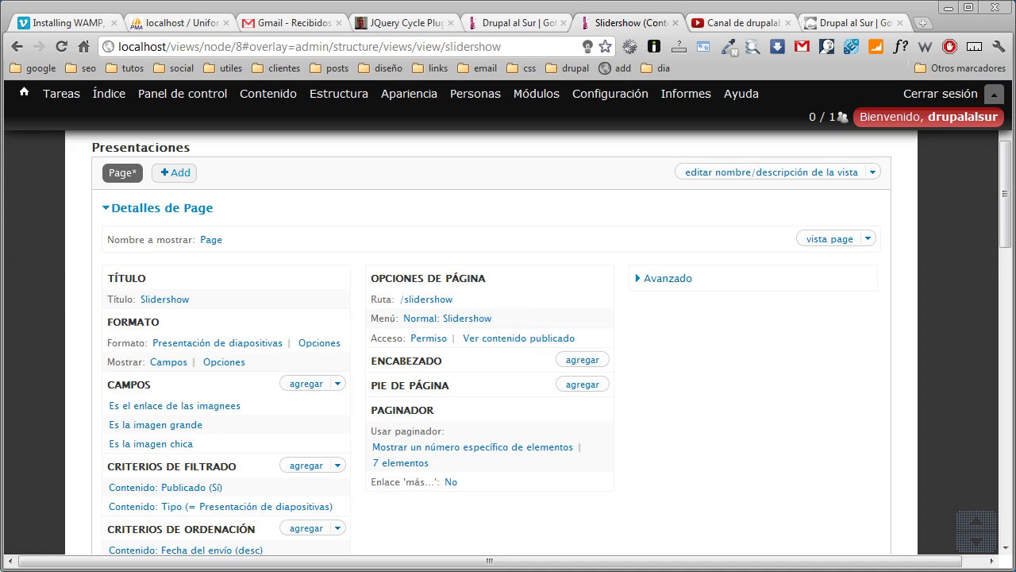
Save the Slidershow view and open its page to check the slider and thumbnails
{"action": "scroll", "coordinate": [492, 342], "scroll_direction": "up", "scroll_amount": 2}
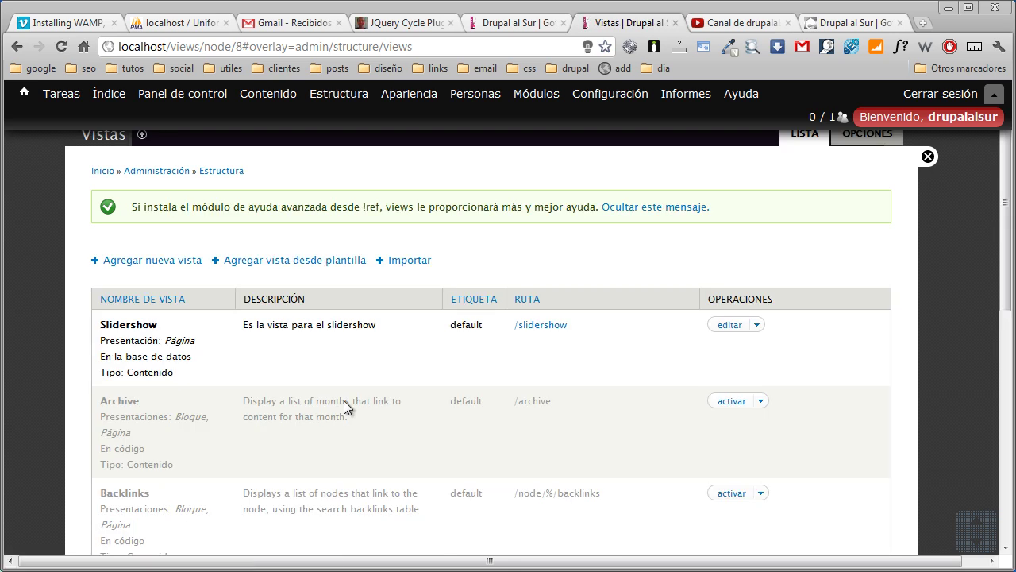
{"action": "left_click", "coordinate": [356, 394]}
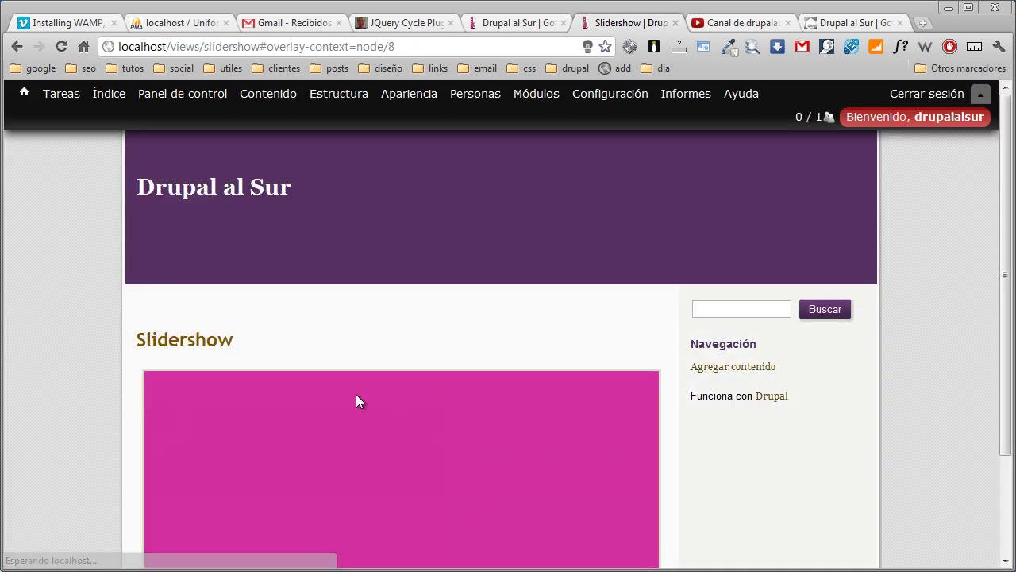
{"action": "scroll", "coordinate": [285, 235], "scroll_direction": "down", "scroll_amount": 2}
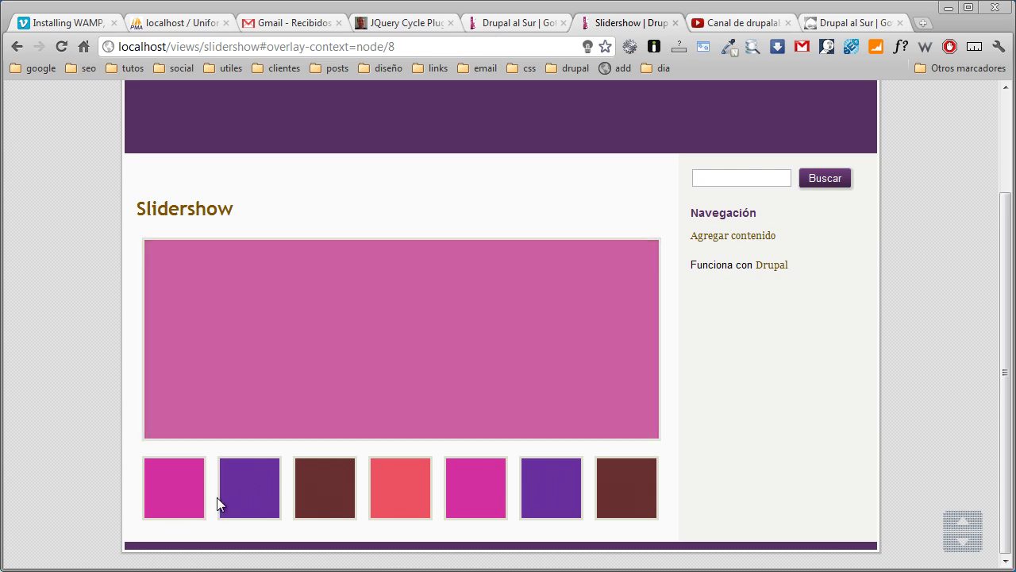
Switch to Geany and review the border and float rules for the slider images in estilos.css
{"action": "key", "text": "alt+Tab"}
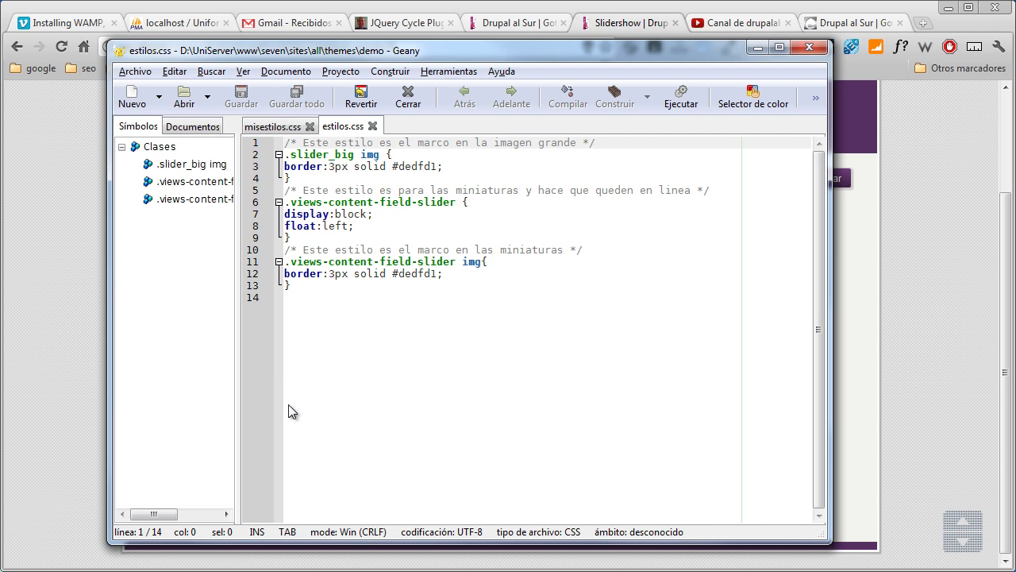
{"action": "key", "text": "alt+Tab"}
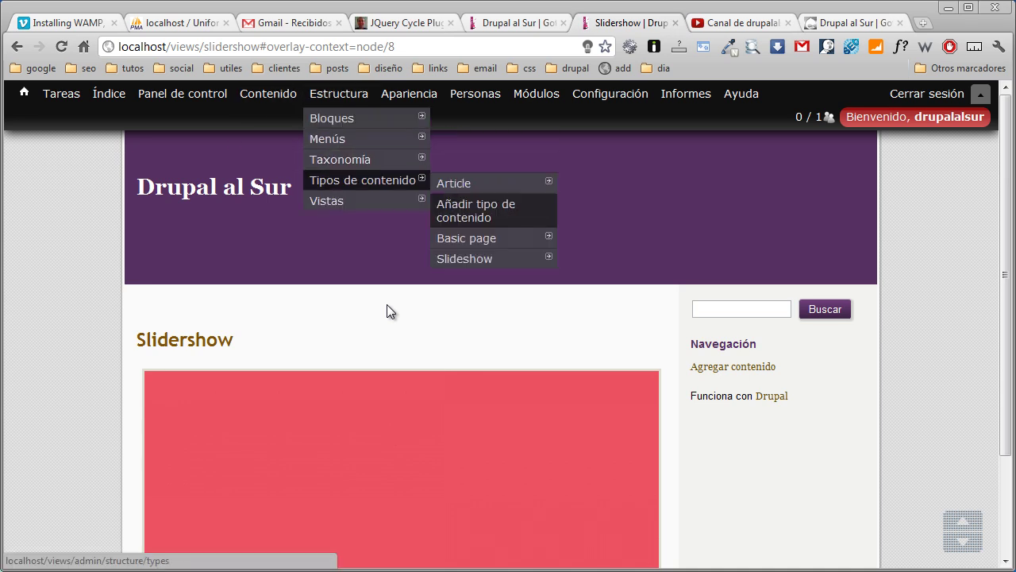
Open the large image field of the Slidershow view and compare its CSS class with the selector in estilos.css
{"action": "mouse_move", "coordinate": [326, 200]}
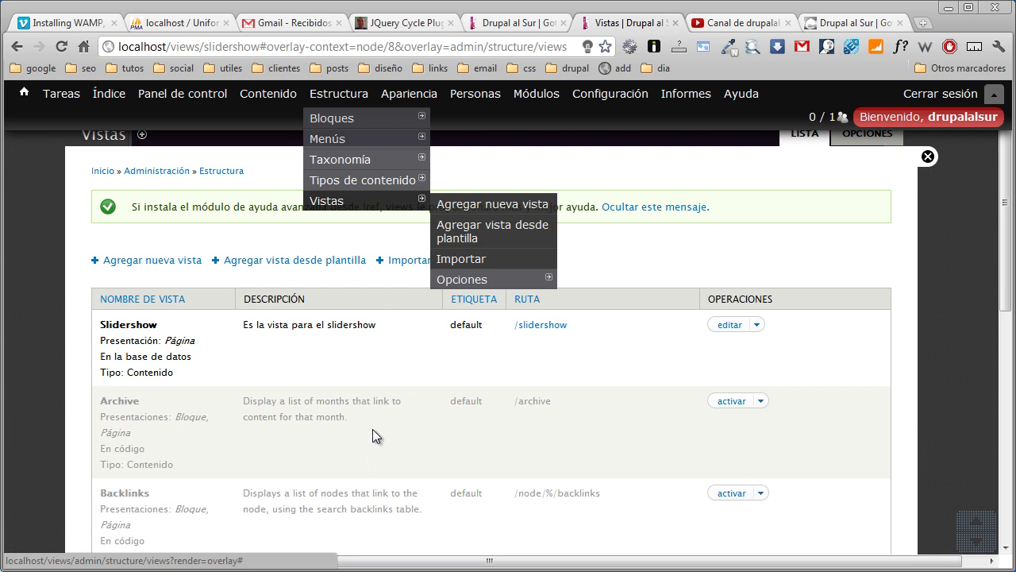
{"action": "left_click", "coordinate": [729, 324]}
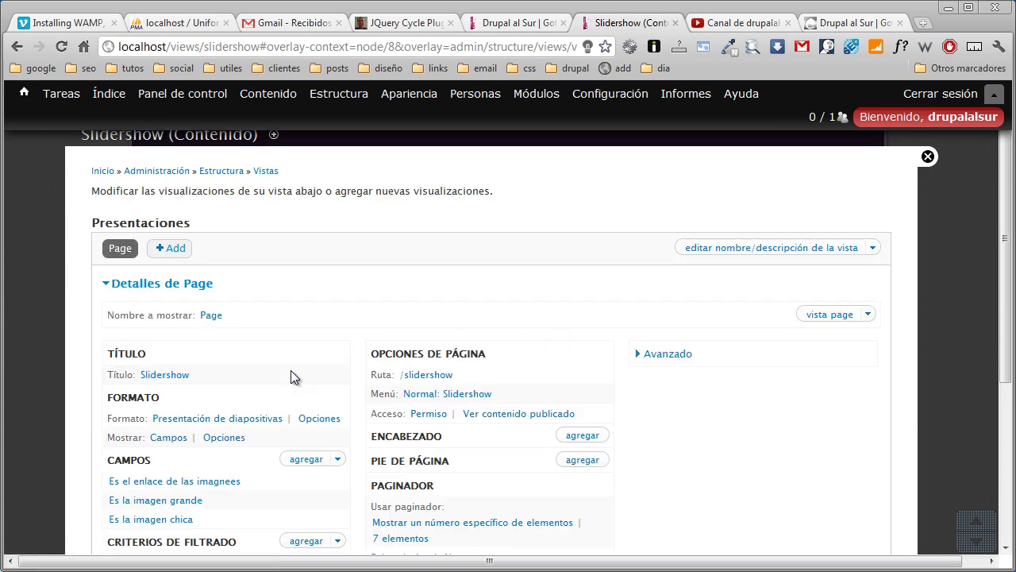
{"action": "scroll", "coordinate": [531, 357], "scroll_direction": "down", "scroll_amount": 1}
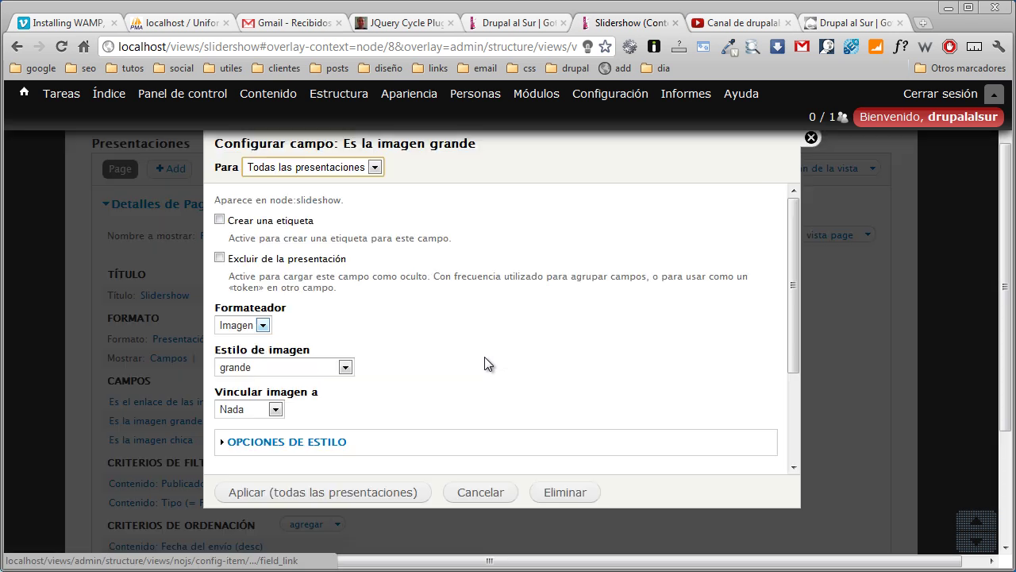
{"action": "scroll", "coordinate": [484, 357], "scroll_direction": "down", "scroll_amount": 1}
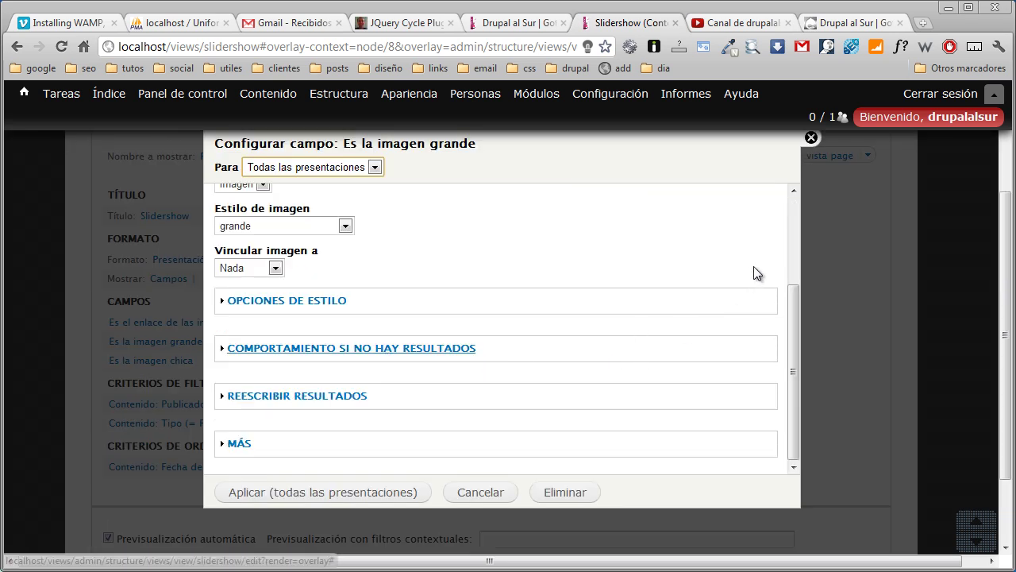
{"action": "left_click", "coordinate": [563, 297]}
{"action": "scroll", "coordinate": [559, 293], "scroll_direction": "down", "scroll_amount": 2}
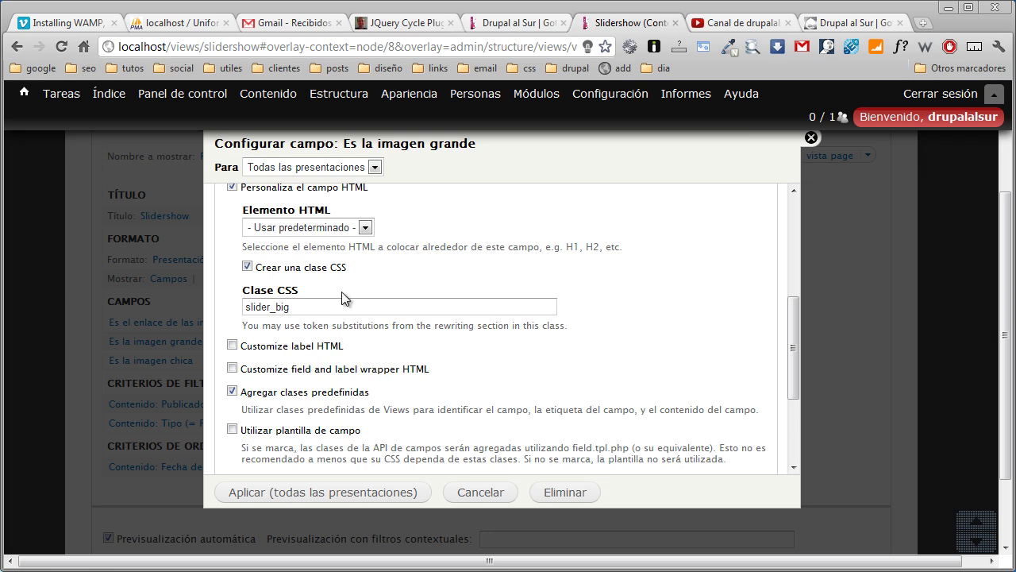
{"action": "key", "text": "alt+Tab"}
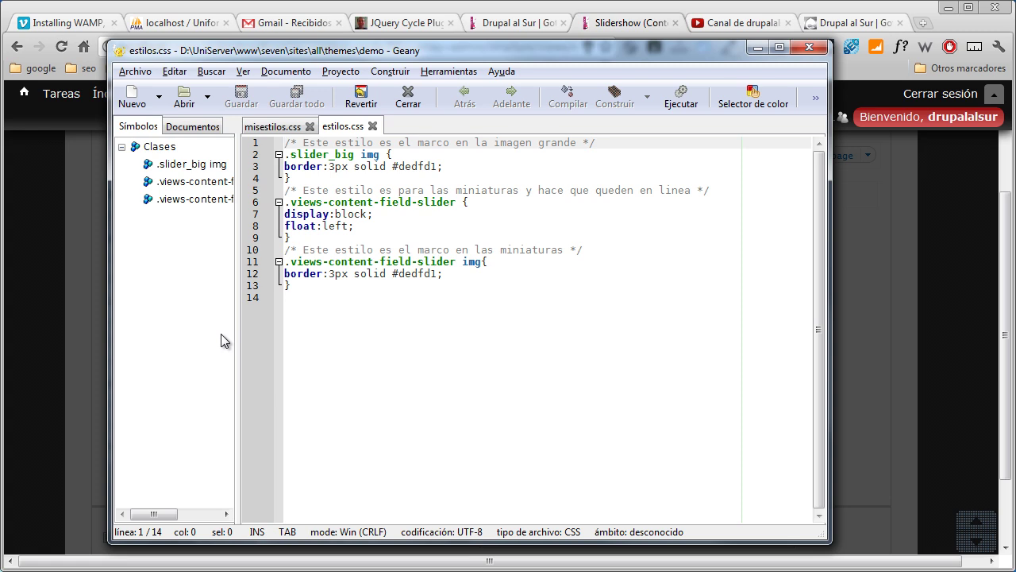
{"action": "key", "text": "alt+Tab"}
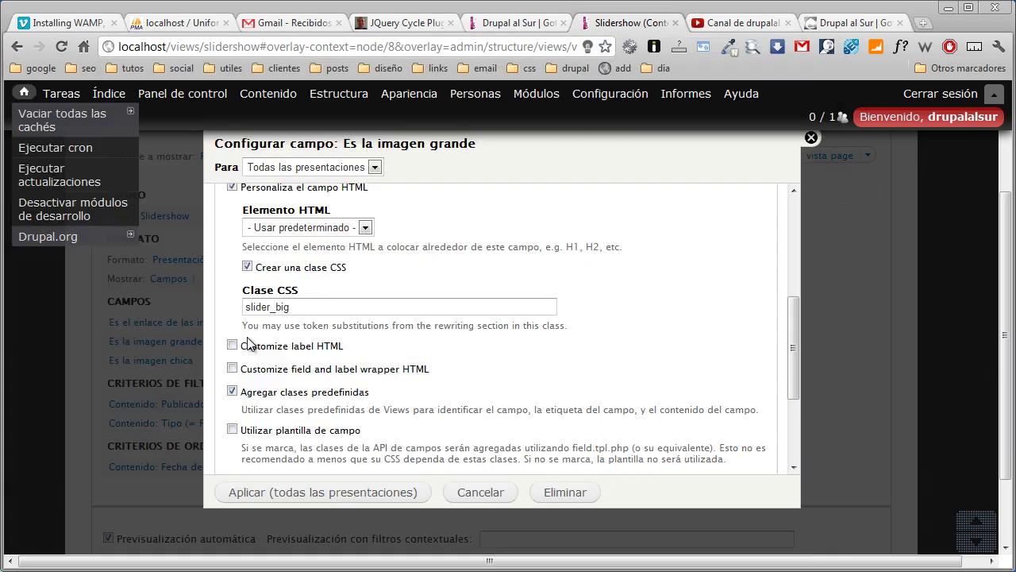
Open the site in a separate tab and load localhost/views/slidershow to view the slider with its thumbnails
{"action": "right_click", "coordinate": [36, 91]}
{"action": "key", "text": "Escape"}
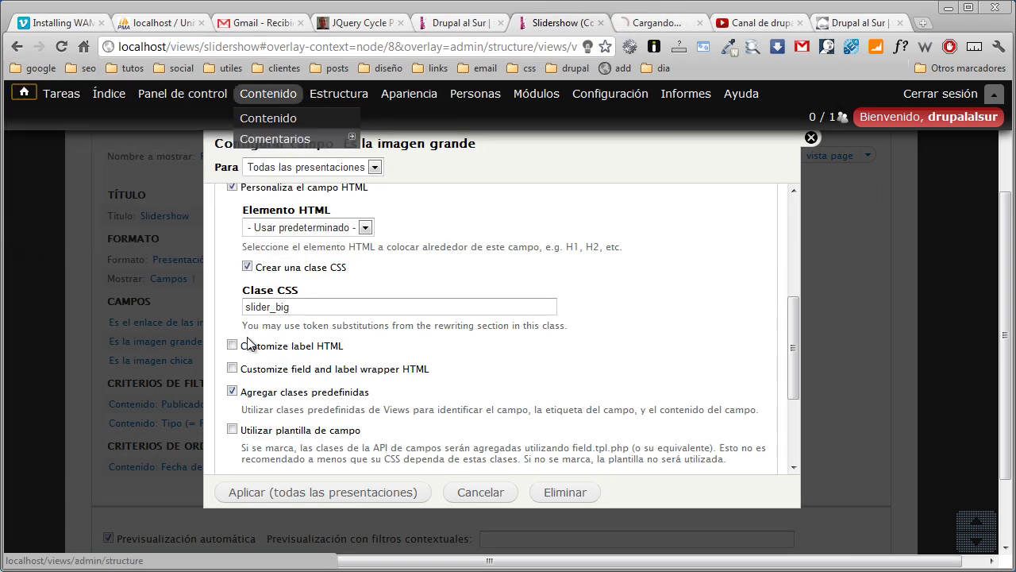
{"action": "mouse_move", "coordinate": [408, 93]}
{"action": "key", "text": "ctrl+Tab"}
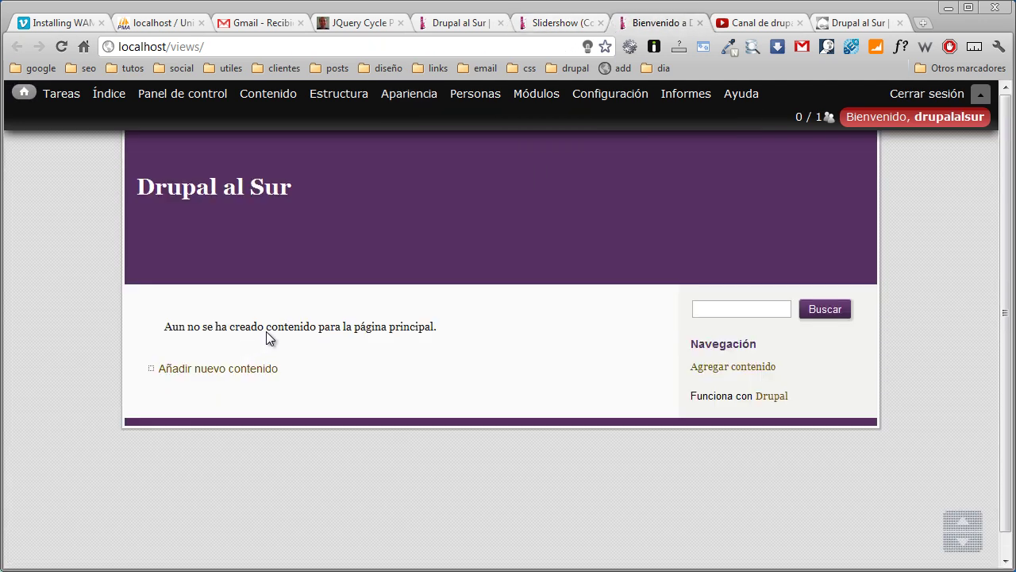
{"action": "key", "text": "ctrl+l"}
{"action": "key", "text": "End"}
{"action": "type", "text": "slider"}
{"action": "key", "text": "Return"}
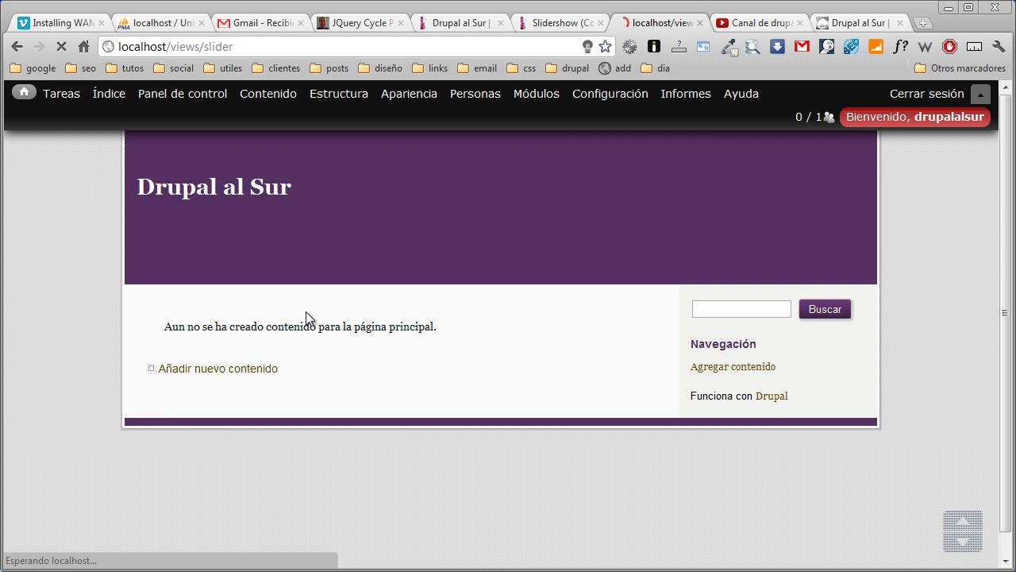
{"action": "key", "text": "ctrl+l"}
{"action": "key", "text": "End"}
{"action": "type", "text": "show"}
{"action": "key", "text": "Return"}
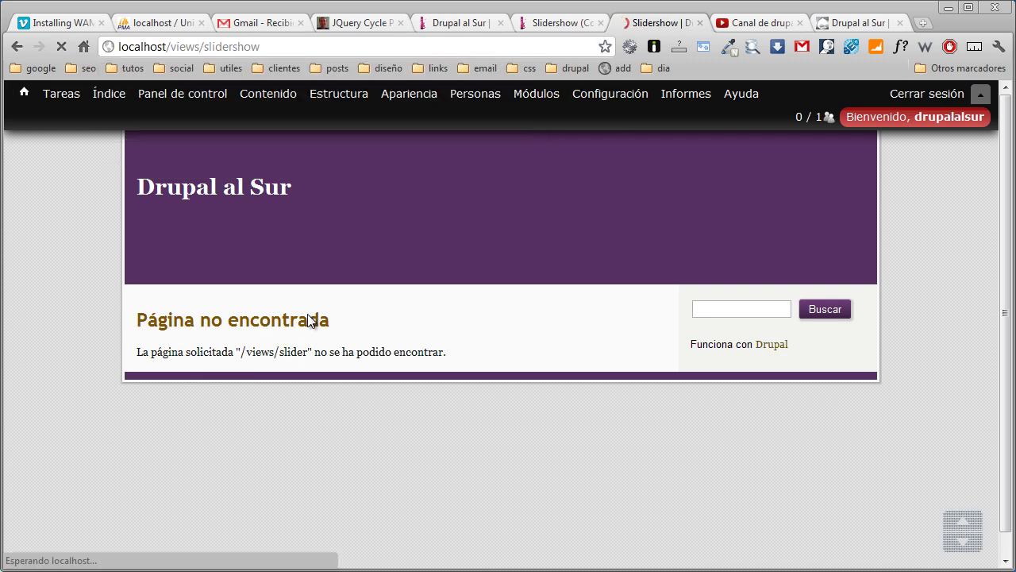
{"action": "scroll", "coordinate": [309, 321], "scroll_direction": "down", "scroll_amount": 2}
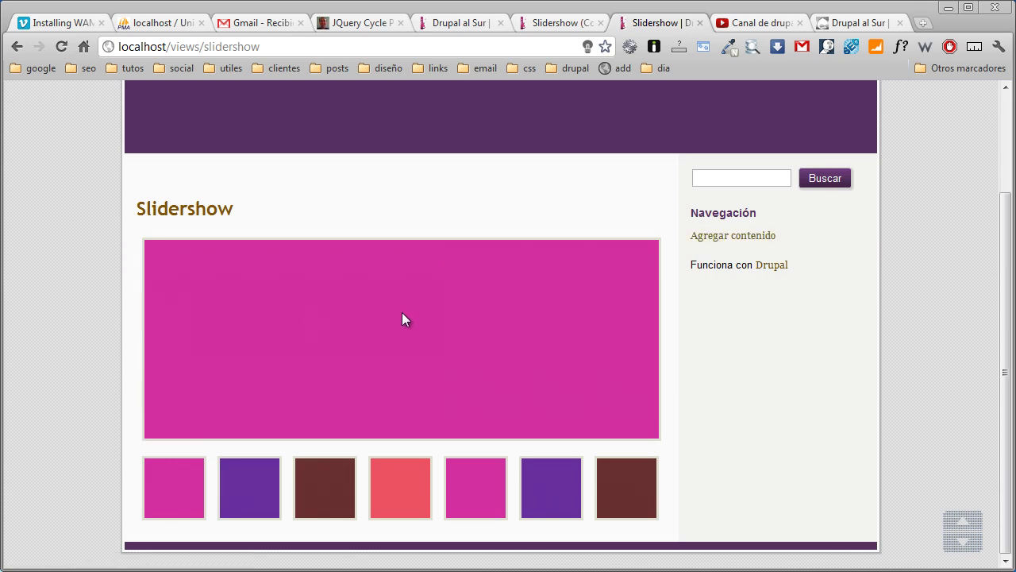
Switch to Geany and highlight the display:block and float:left declarations of the .views-content-field-slider rule in estilos.css
{"action": "key", "text": "alt+Tab"}
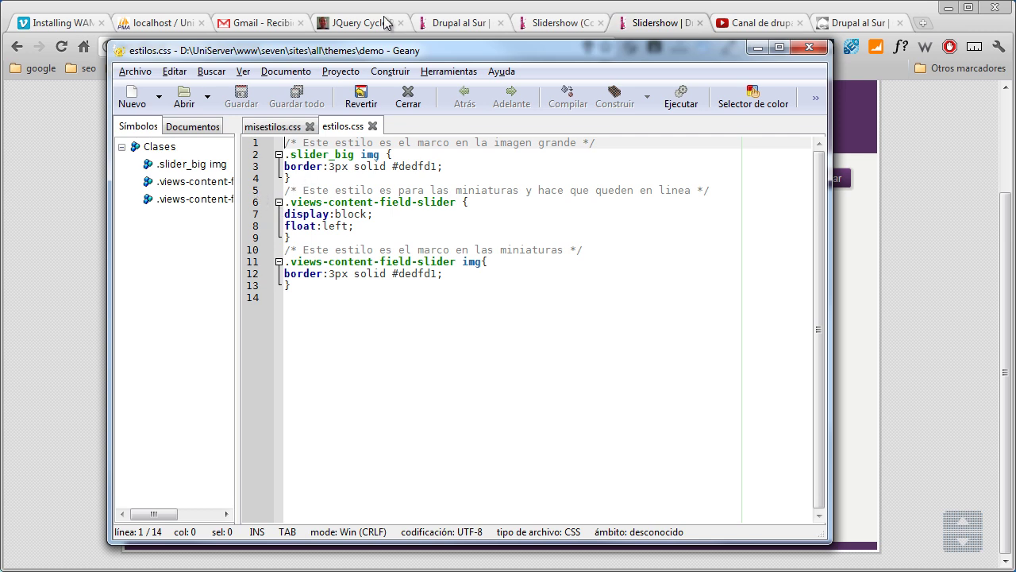
{"action": "left_click", "coordinate": [302, 237]}
{"action": "key", "text": "shift+Up"}
{"action": "key", "text": "shift+Up"}
{"action": "key", "text": "shift+Home"}
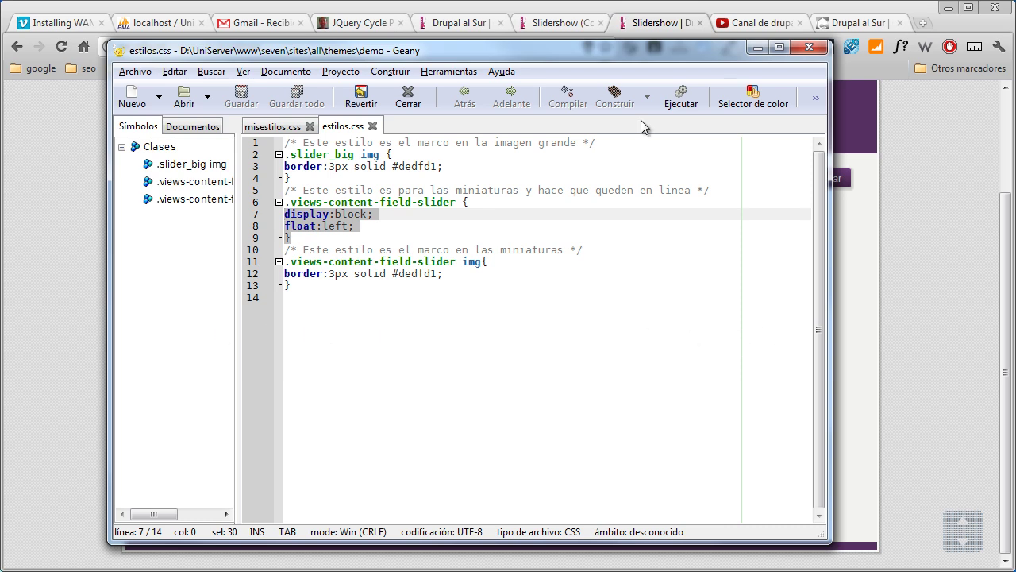
{"action": "key", "text": "End"}
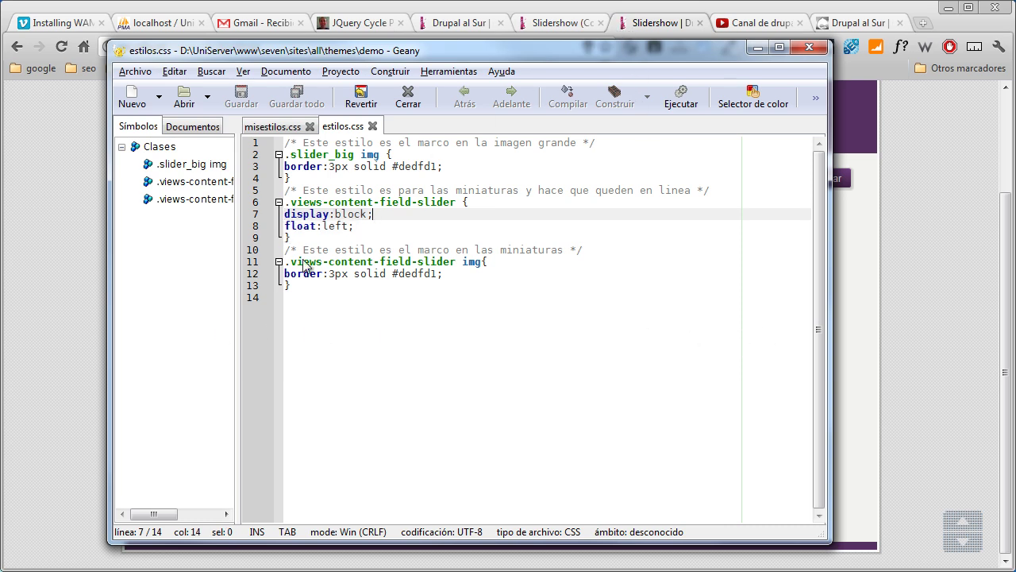
Return to the slider page in Chrome and inspect the first thumbnail's element to find its CSS class
{"action": "key", "text": "alt+Tab"}
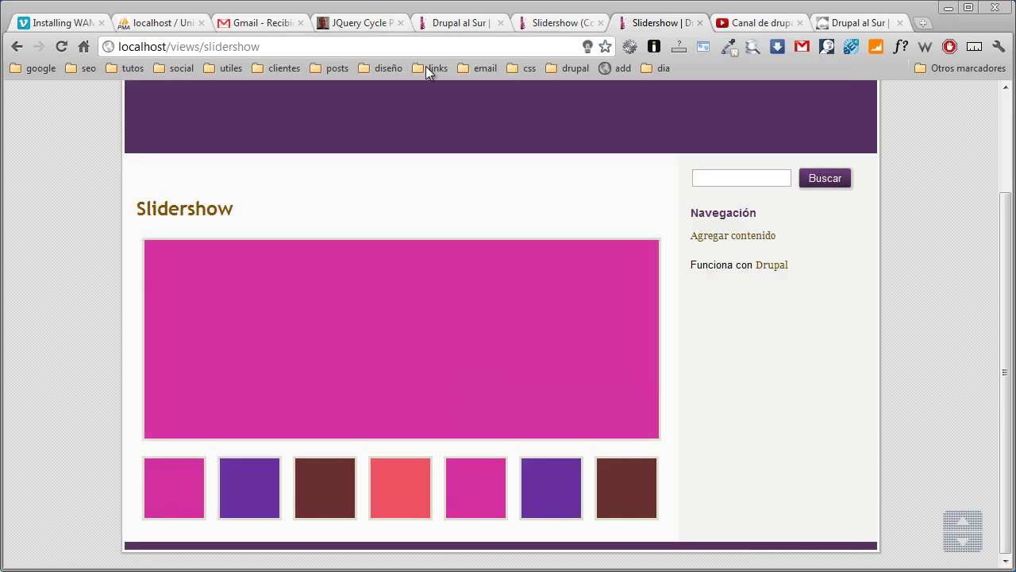
{"action": "key", "text": "ctrl+shift+i"}
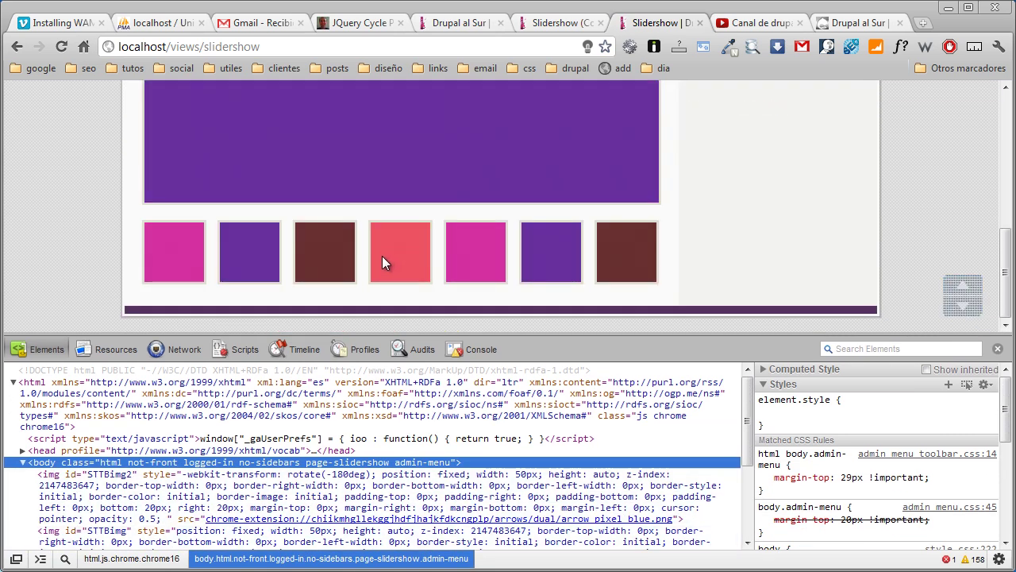
{"action": "key", "text": "ctrl+shift+c"}
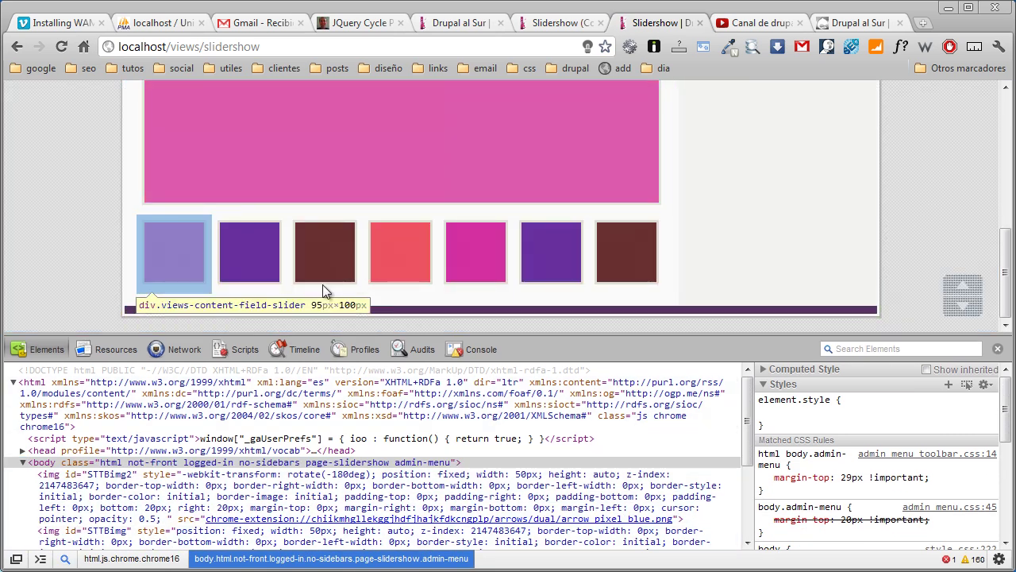
{"action": "left_click", "coordinate": [167, 273]}
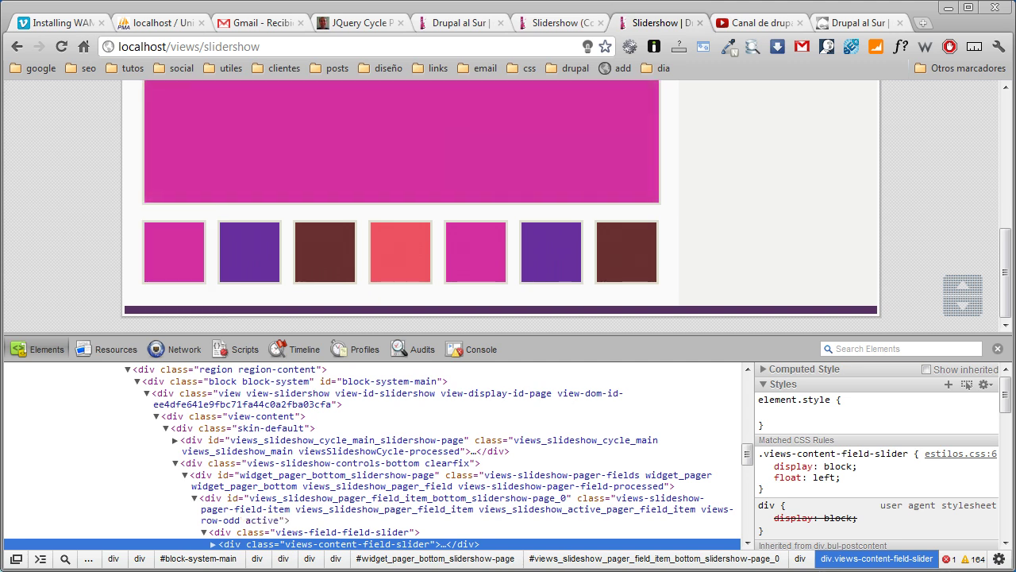
Compare the inspected thumbnail class with both .views-content-field-slider selectors in estilos.css, and close the browser's developer tools
{"action": "key", "text": "alt+Tab"}
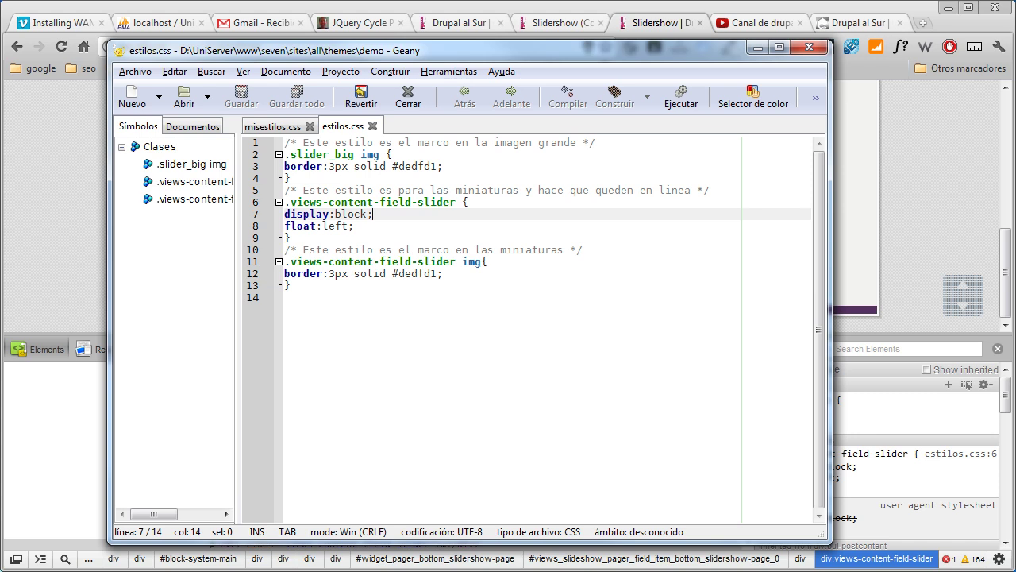
{"action": "left_click_drag", "start_coordinate": [291, 202], "coordinate": [456, 202]}
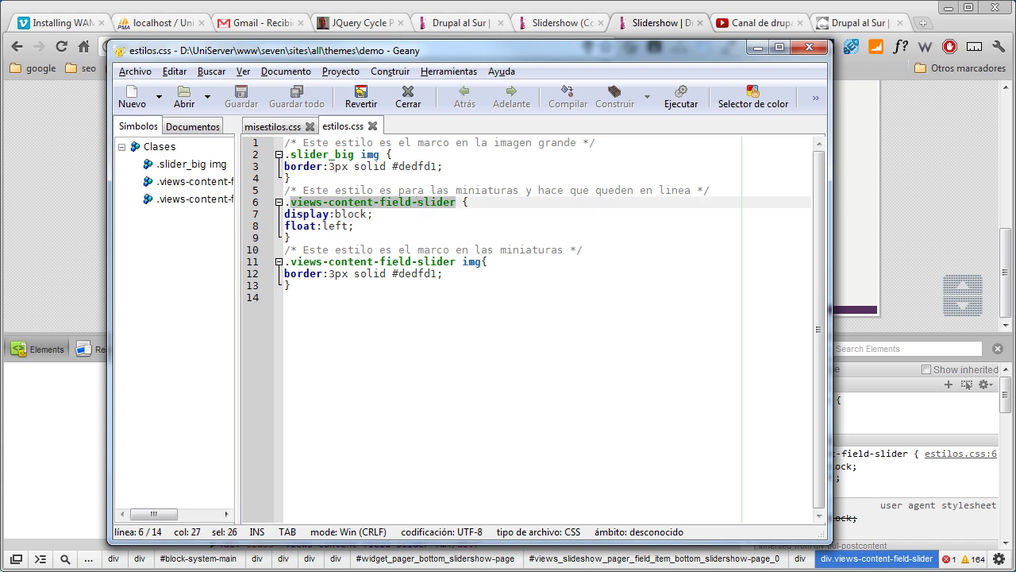
{"action": "left_click", "coordinate": [284, 297]}
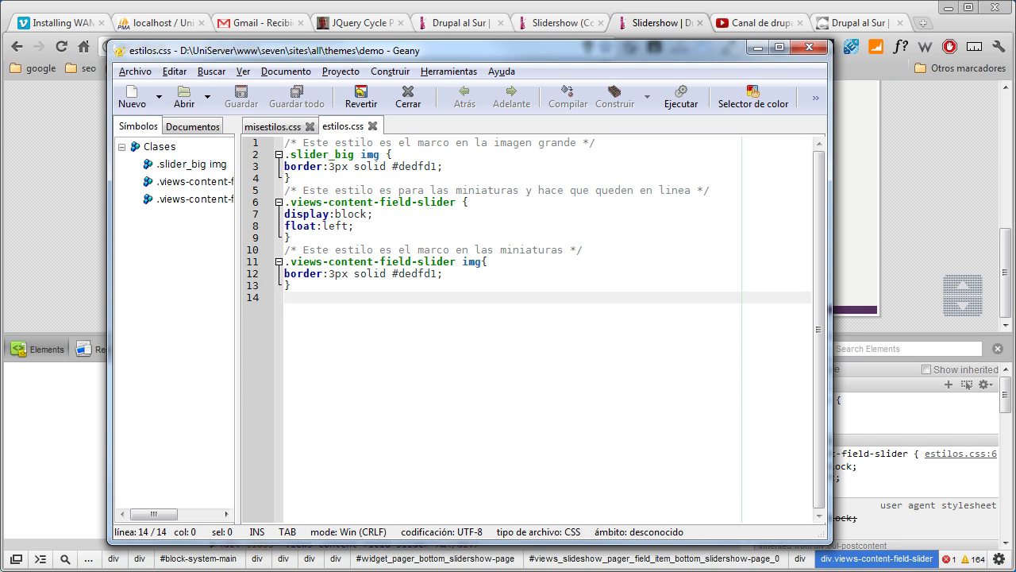
{"action": "left_click_drag", "start_coordinate": [290, 261], "coordinate": [453, 261]}
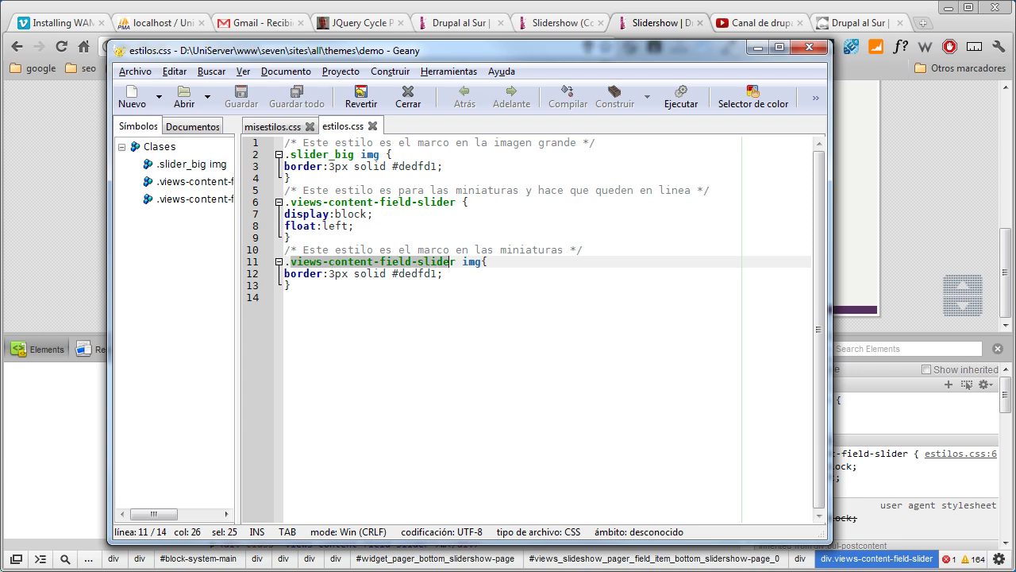
{"action": "key", "text": "alt+Tab"}
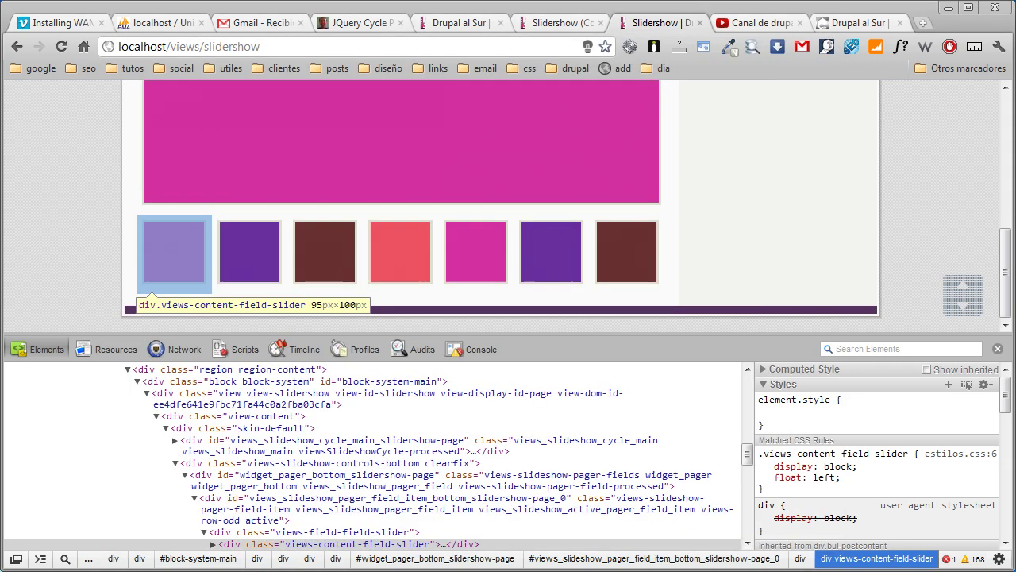
{"action": "key", "text": "F12"}
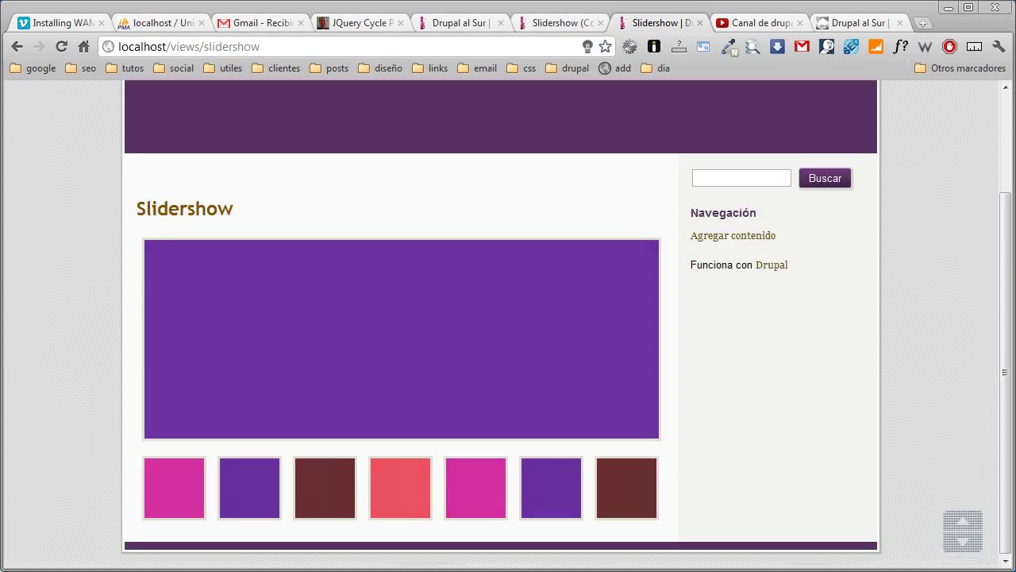
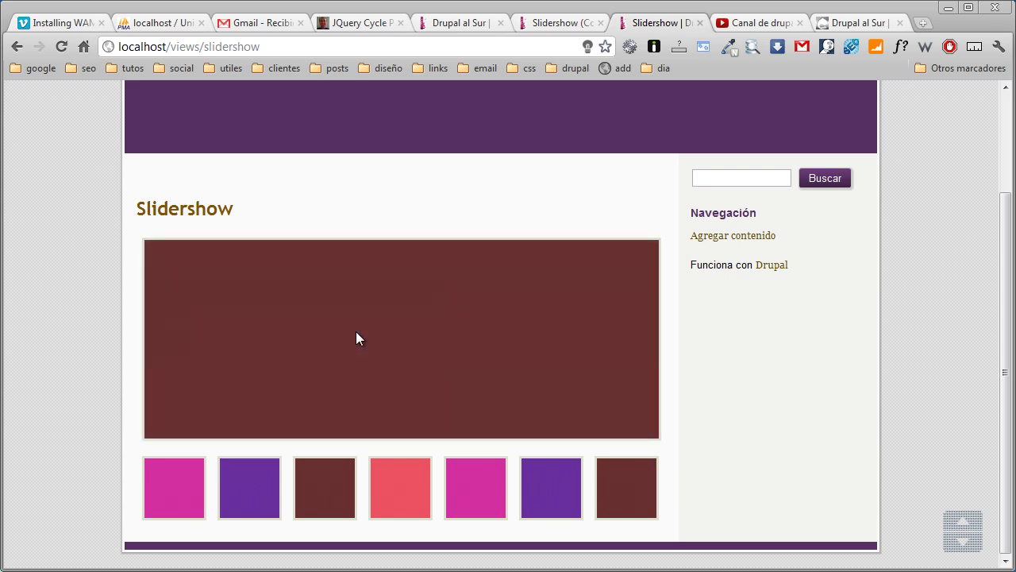
Leave the large image field's settings and review the slideshow format's action and pager options without changing them
{"action": "key", "text": "ctrl+shift+Tab"}
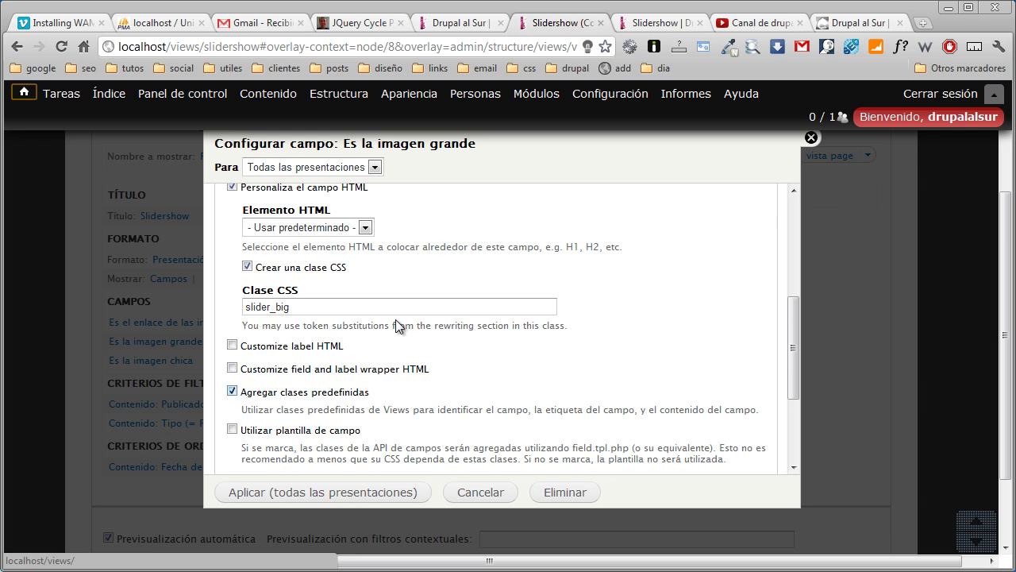
{"action": "key", "text": "Return"}
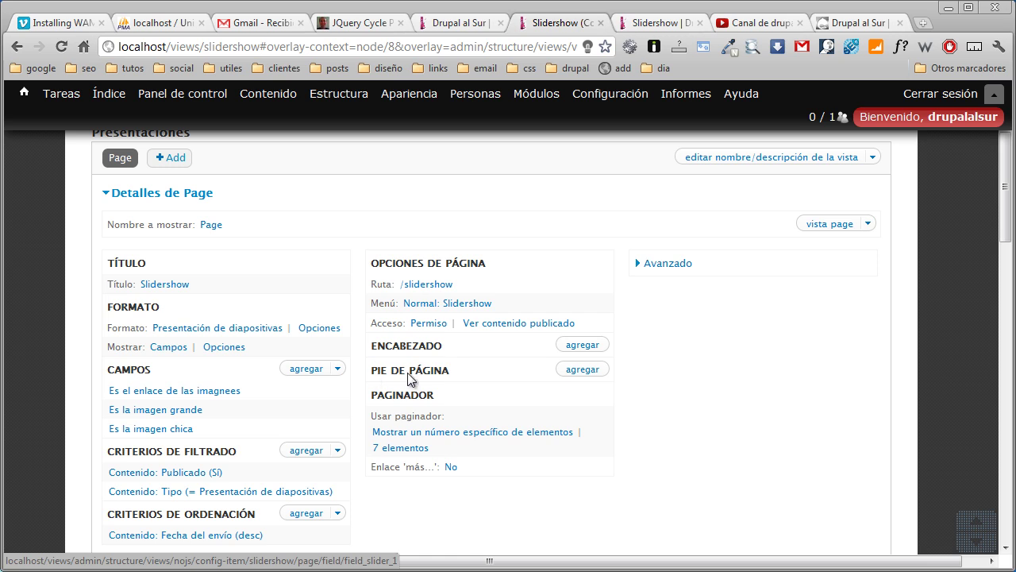
{"action": "left_click", "coordinate": [344, 369]}
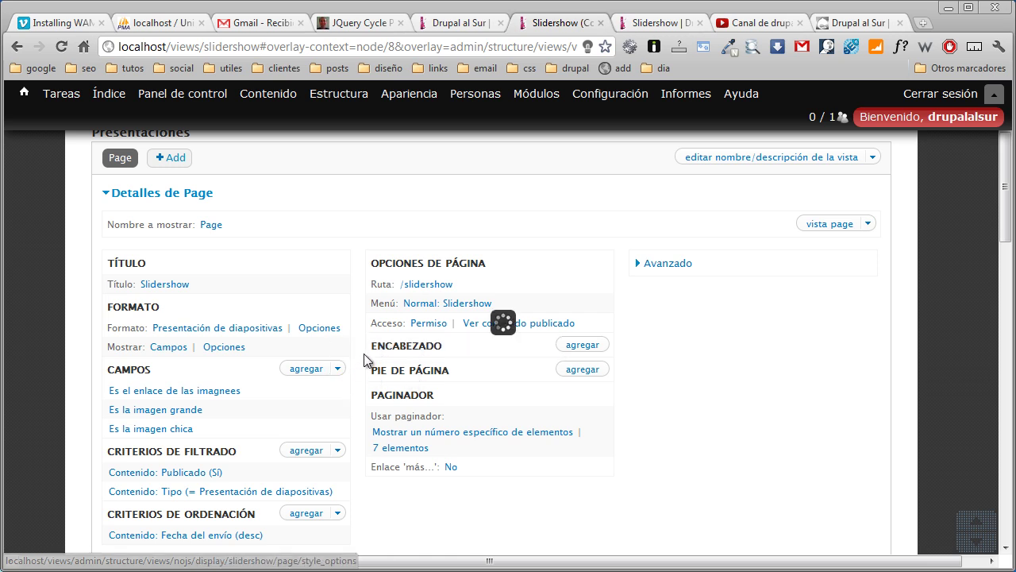
{"action": "scroll", "coordinate": [390, 350], "scroll_direction": "down", "scroll_amount": 15}
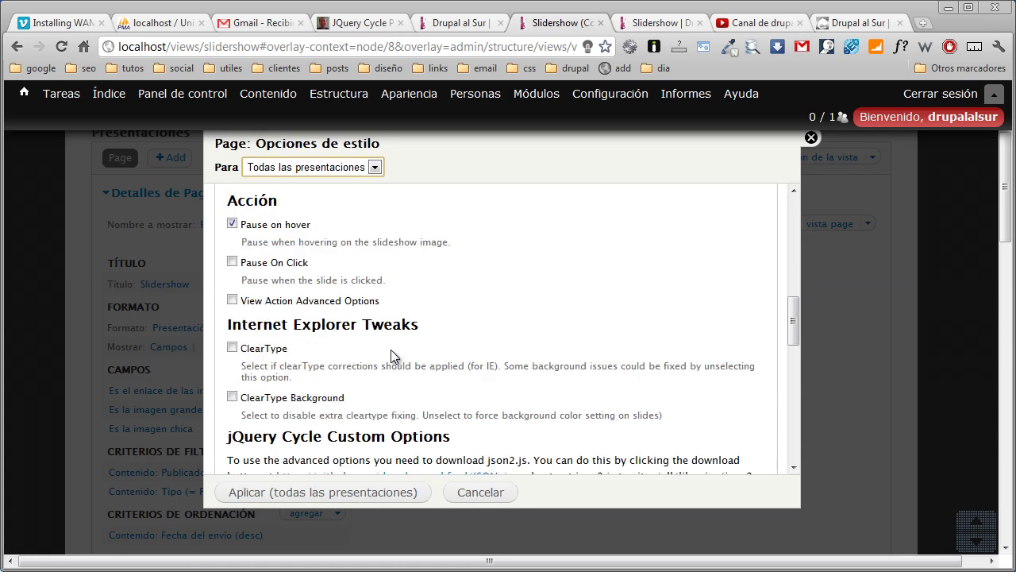
{"action": "scroll", "coordinate": [391, 356], "scroll_direction": "down", "scroll_amount": 8}
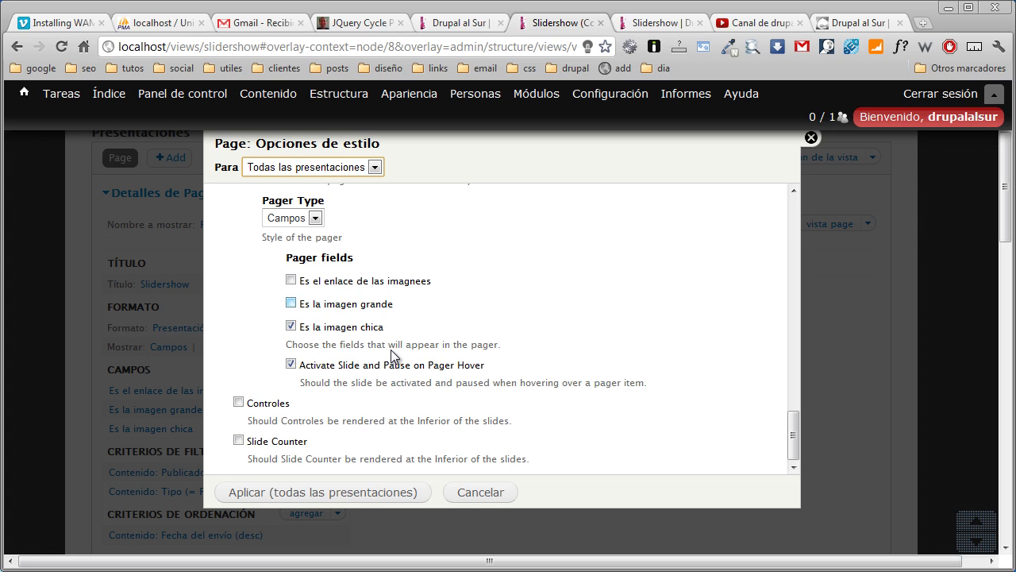
{"action": "key", "text": "Return"}
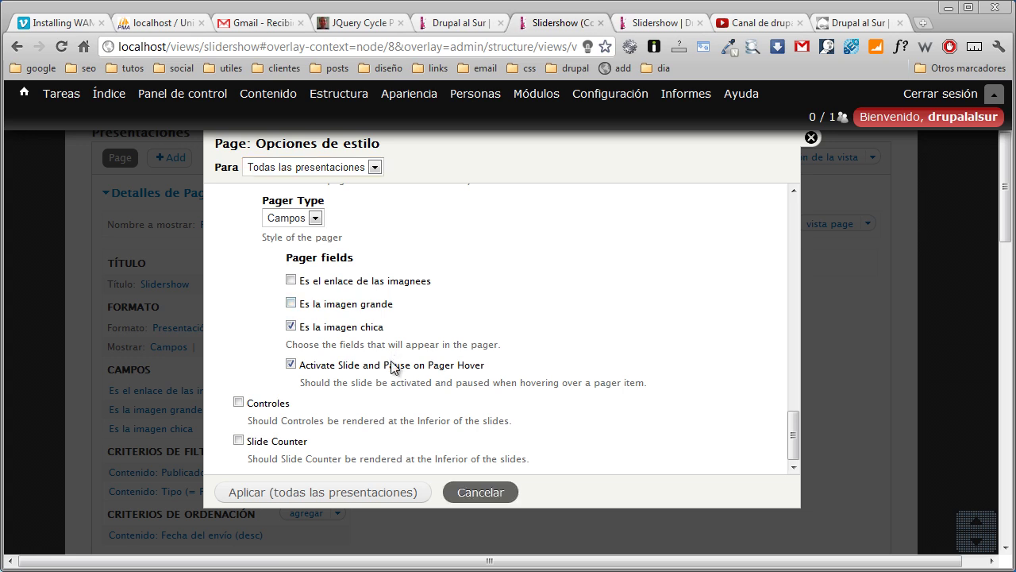
Compare the finished slider page with the Slidershow view's configuration
{"action": "key", "text": "ctrl+Tab"}
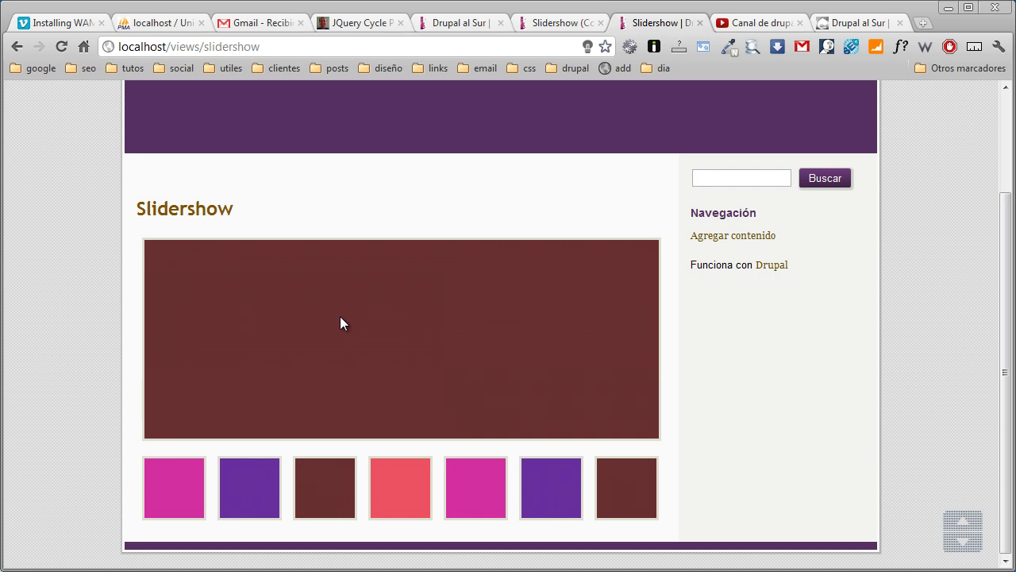
{"action": "key", "text": "ctrl+shift+Tab"}
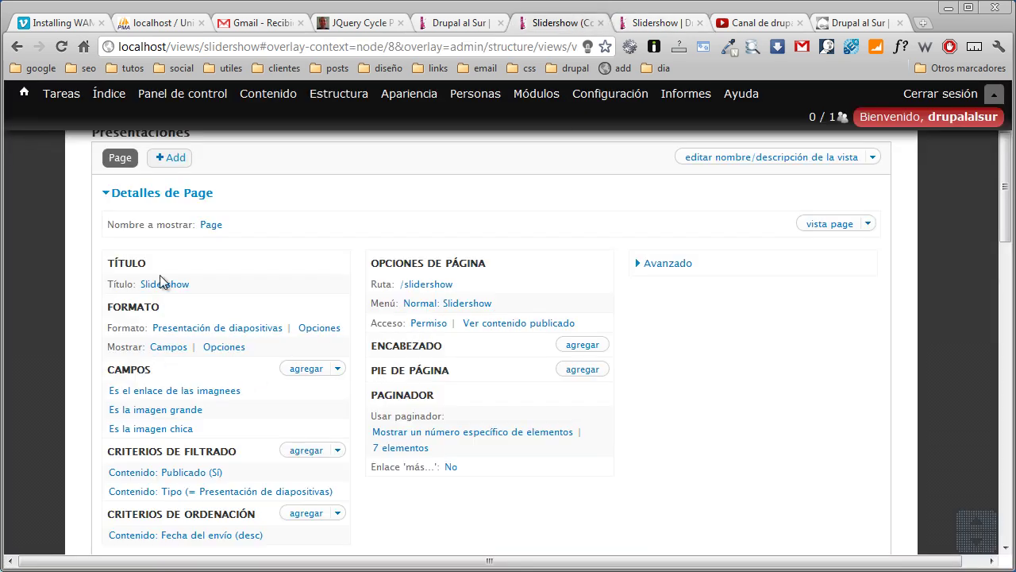
{"action": "key", "text": "ctrl+Tab"}
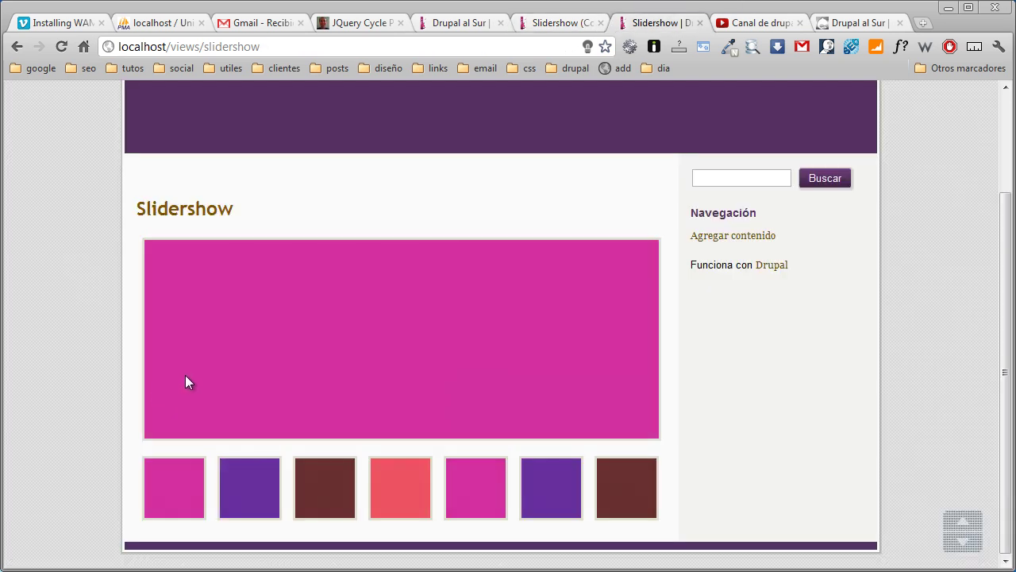
Reload the finished slider page and review the large image with its row of thumbnails
{"action": "key", "text": "F5"}
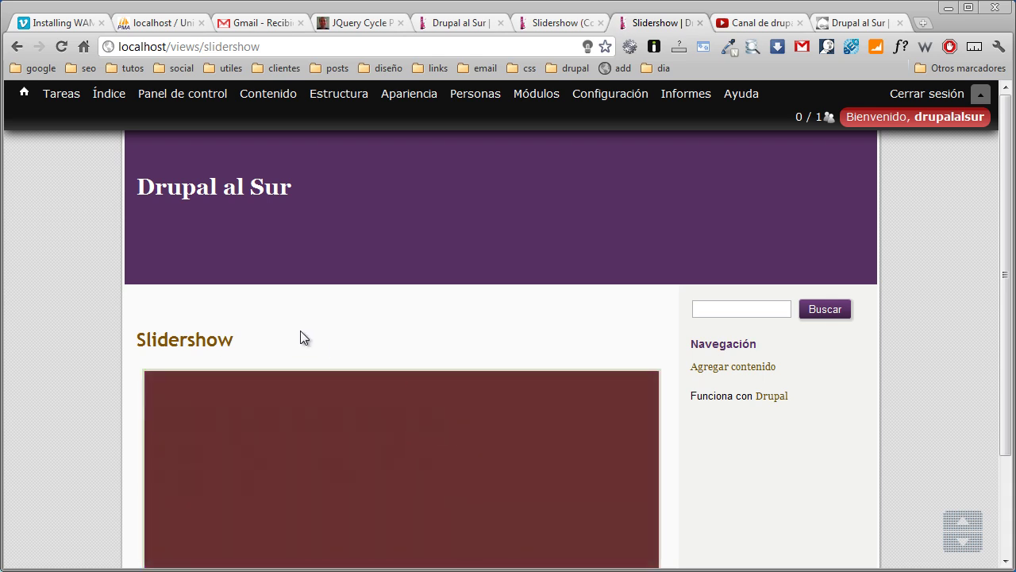
{"action": "scroll", "coordinate": [300, 330], "scroll_direction": "down", "scroll_amount": 3}
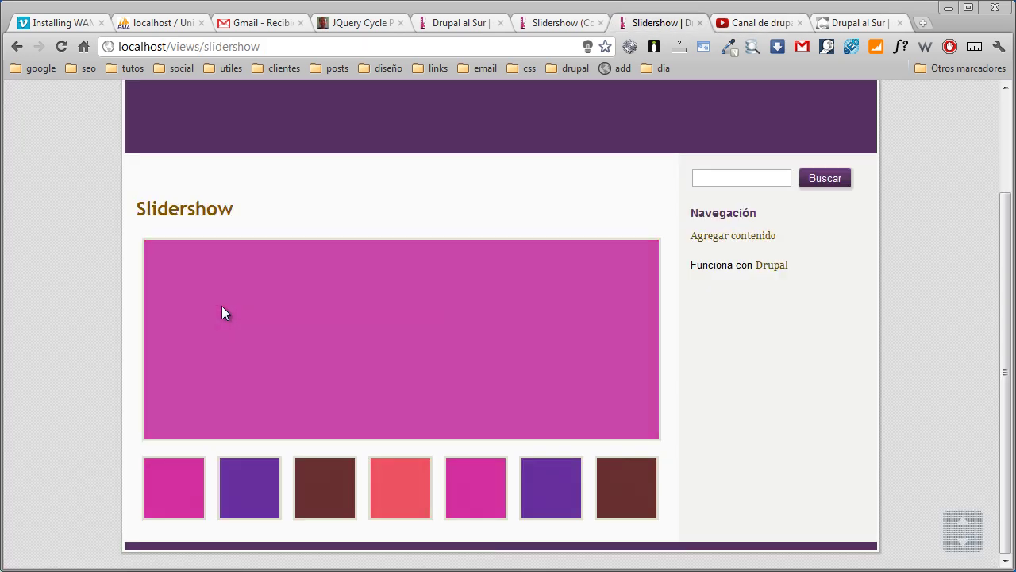
In the view's large image field settings, expand the result rewriting options and enable "Producir este campo como enlace"
{"action": "key", "text": "ctrl+shift+Tab"}
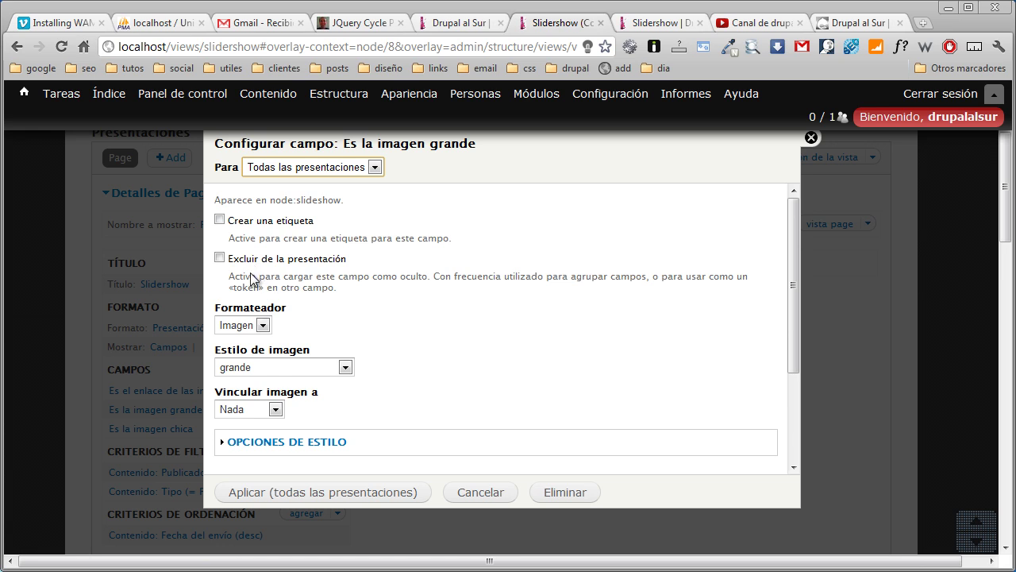
{"action": "scroll", "coordinate": [249, 317], "scroll_direction": "down", "scroll_amount": 2}
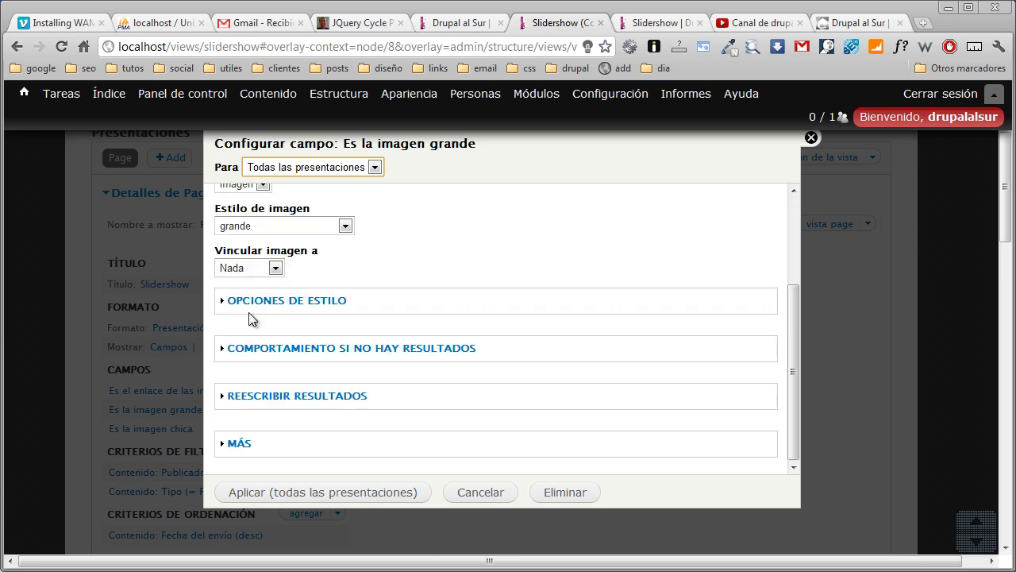
{"action": "key", "text": "Tab"}
{"action": "key", "text": "Tab"}
{"action": "key", "text": "Tab"}
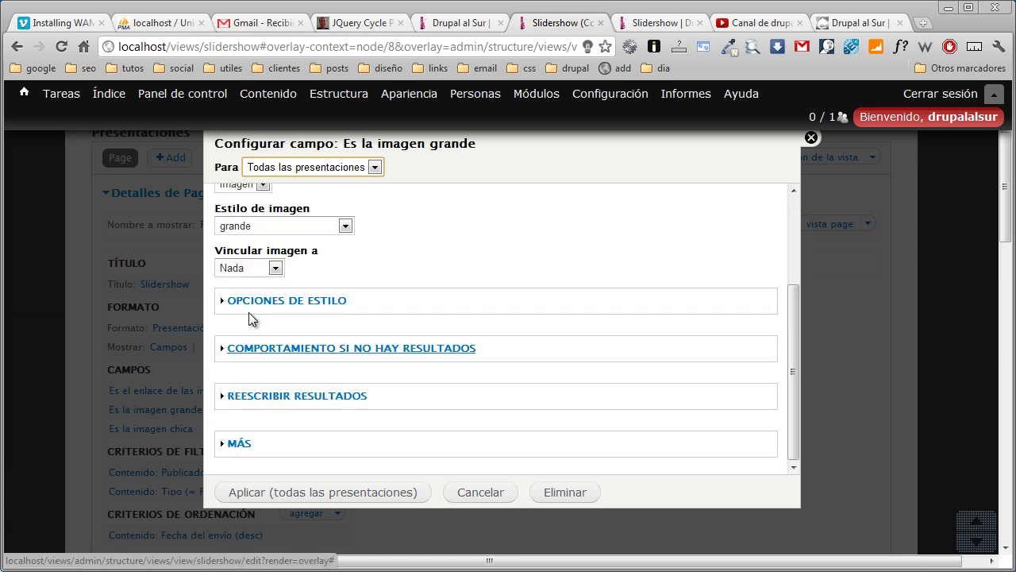
{"action": "key", "text": "Return"}
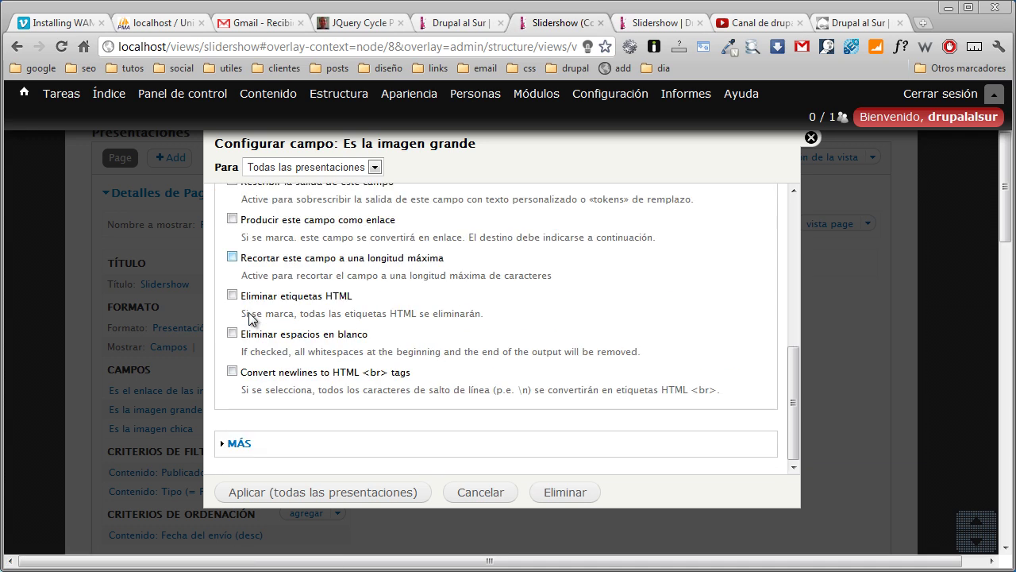
{"action": "scroll", "coordinate": [248, 312], "scroll_direction": "up", "scroll_amount": 1}
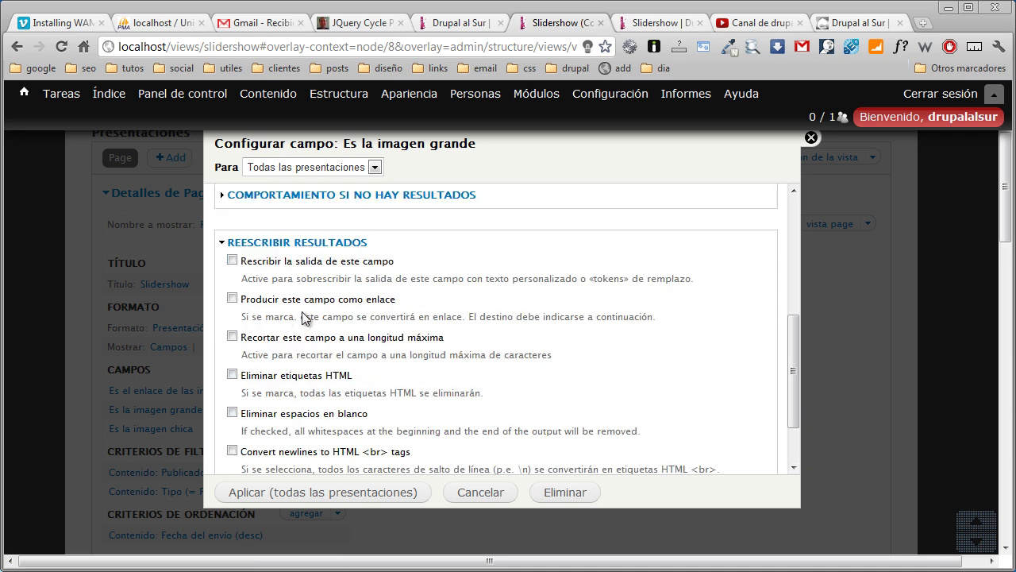
{"action": "key", "text": "space"}
{"action": "key", "text": "space"}
{"action": "key", "text": "Tab"}
{"action": "key", "text": "space"}
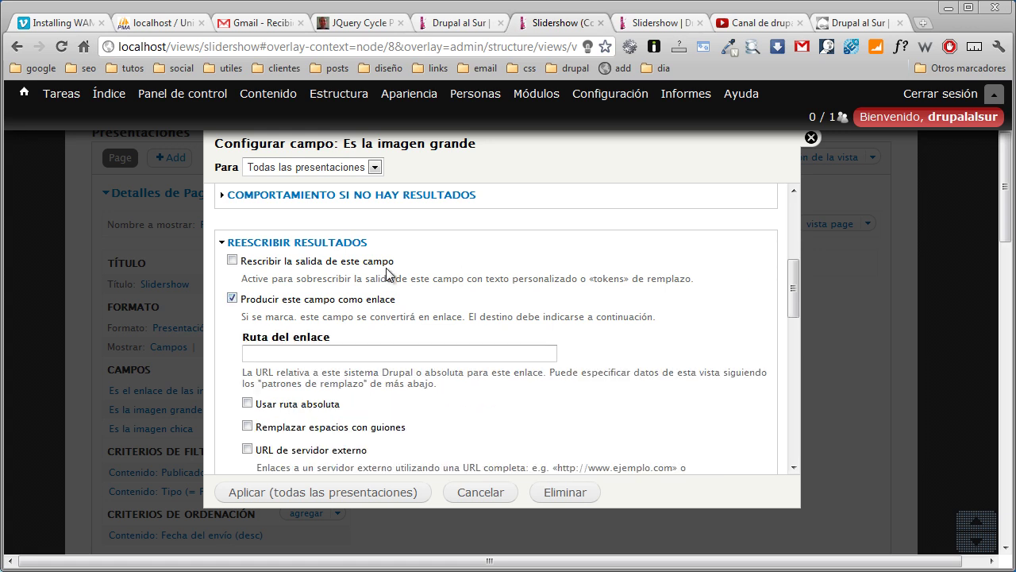
Copy the [field_link] replacement token into the large image's "Ruta del enlace", and apply and save the Slidershow view
{"action": "scroll", "coordinate": [389, 274], "scroll_direction": "down", "scroll_amount": 6}
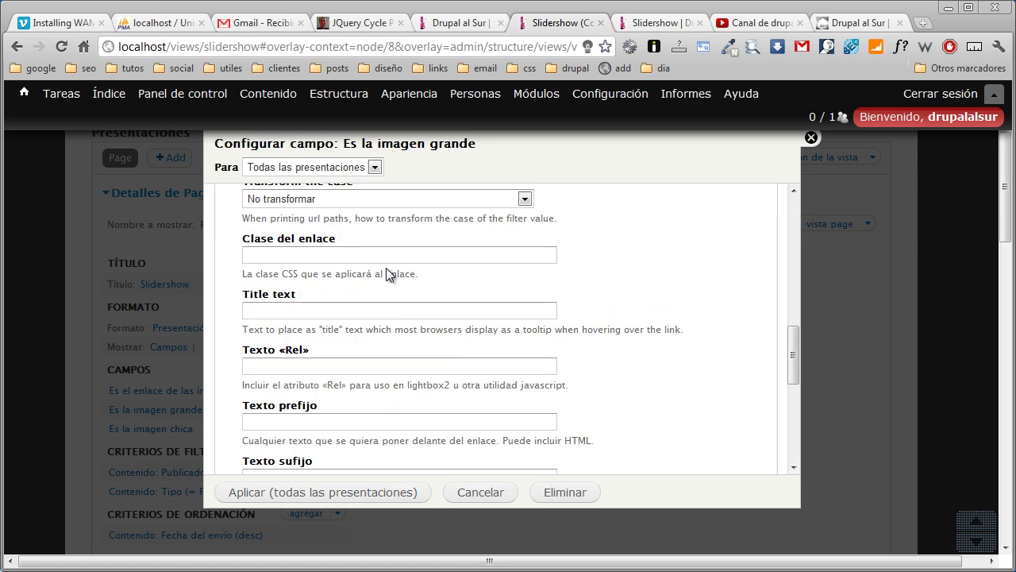
{"action": "left_click", "coordinate": [389, 274]}
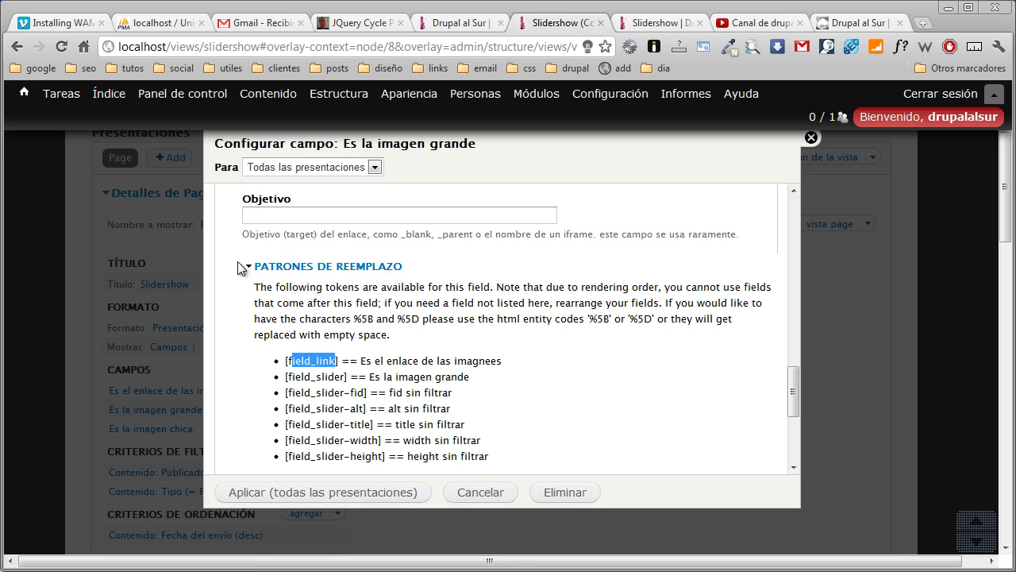
{"action": "left_click_drag", "start_coordinate": [338, 360], "coordinate": [285, 360]}
{"action": "right_click", "coordinate": [289, 361]}
{"action": "left_click", "coordinate": [532, 331]}
{"action": "scroll", "coordinate": [310, 278], "scroll_direction": "up", "scroll_amount": 10}
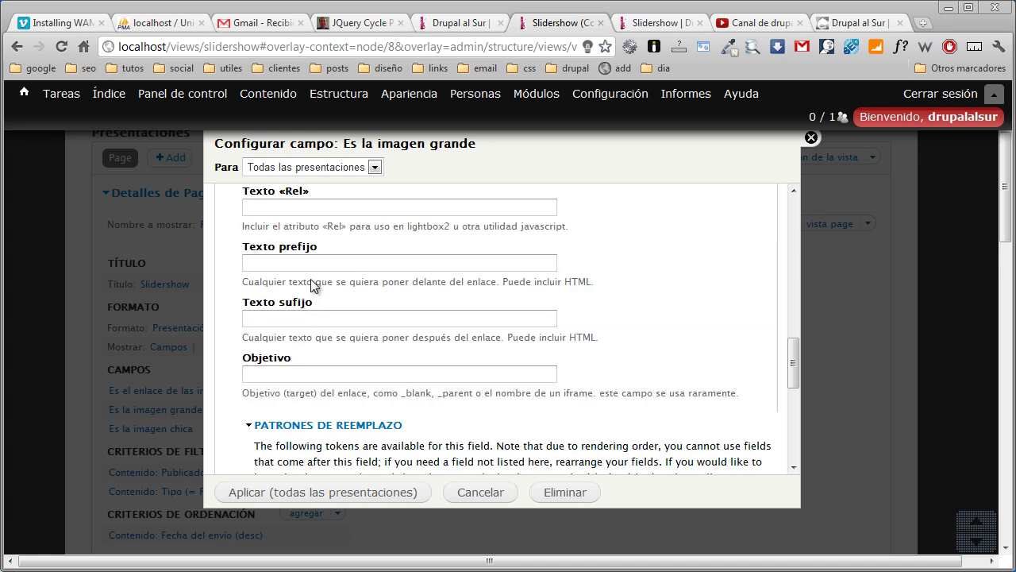
{"action": "right_click", "coordinate": [306, 273]}
{"action": "left_click", "coordinate": [342, 358]}
{"action": "scroll", "coordinate": [111, 295], "scroll_direction": "down", "scroll_amount": 3}
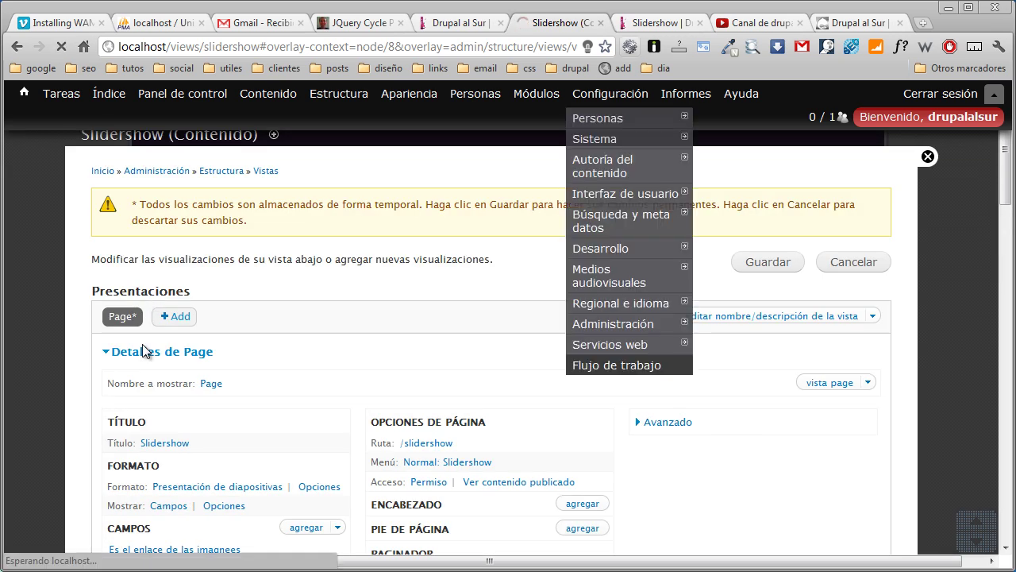
Reload the slider page to check the linked large images, and return to the Slidershow view's configuration
{"action": "key", "text": "ctrl+Tab"}
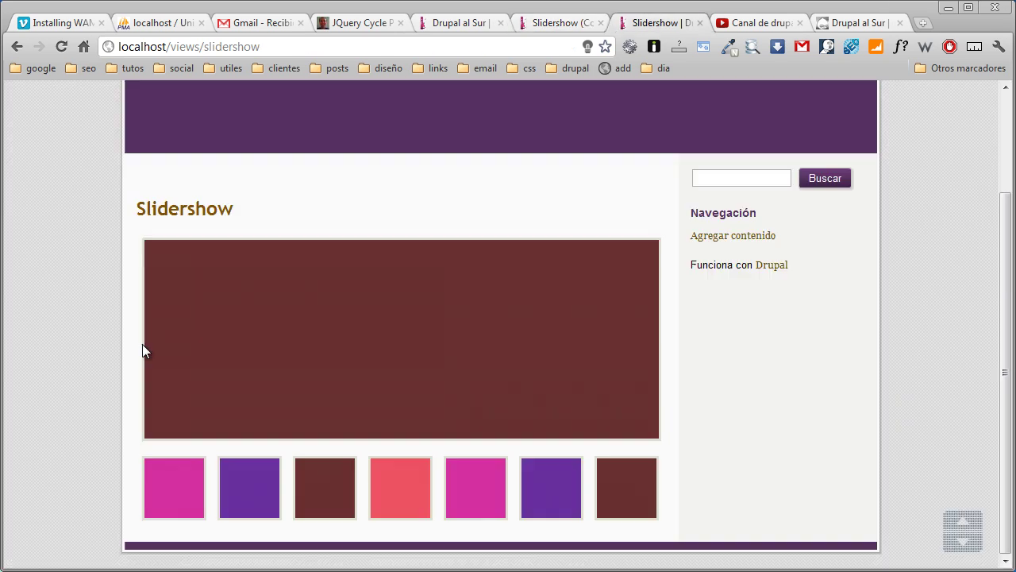
{"action": "key", "text": "F5"}
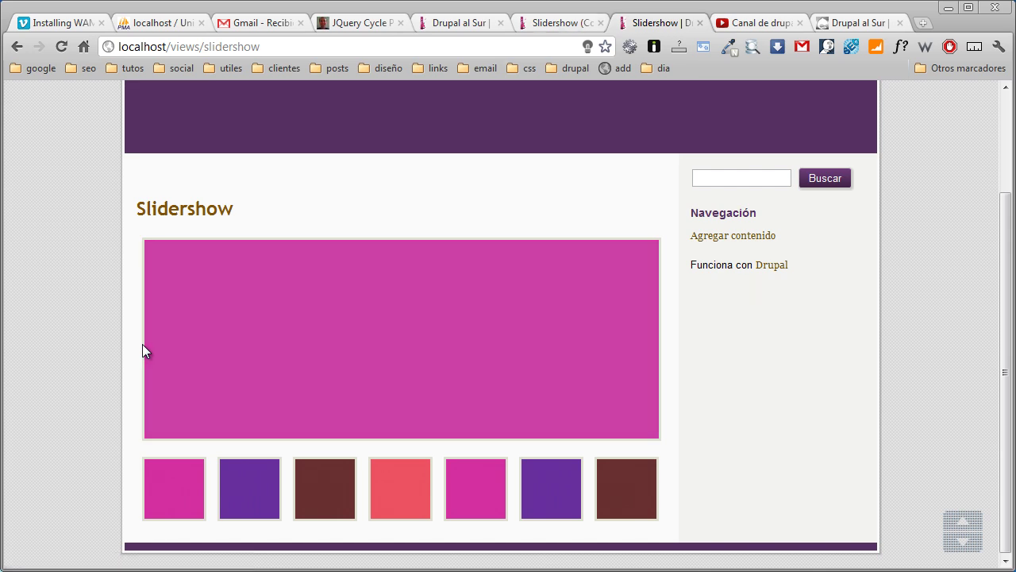
{"action": "key", "text": "ctrl+shift+Tab"}
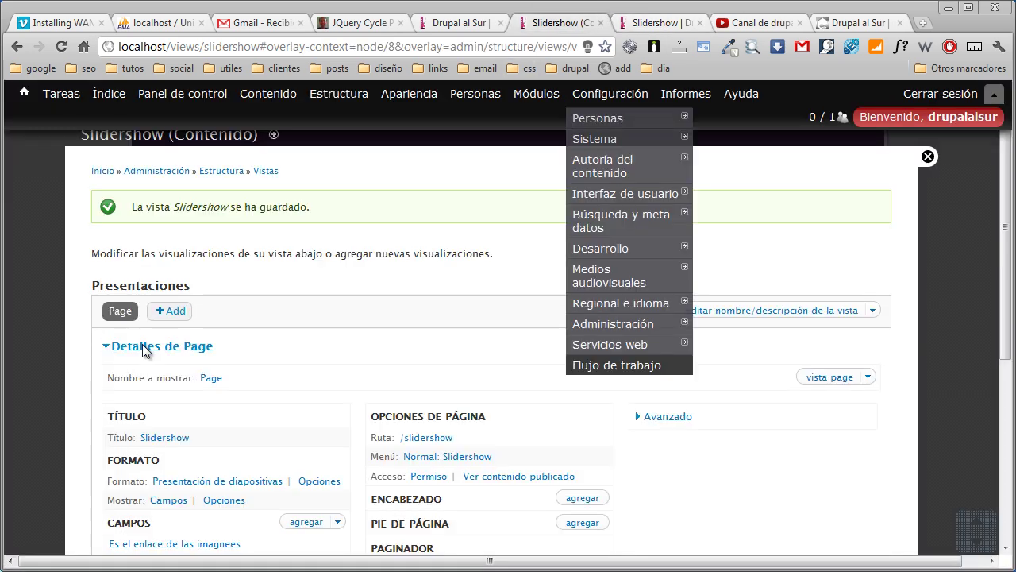
View the YouTube channel's uploaded videos and the drupalalsur.org home page
{"action": "left_click", "coordinate": [762, 22]}
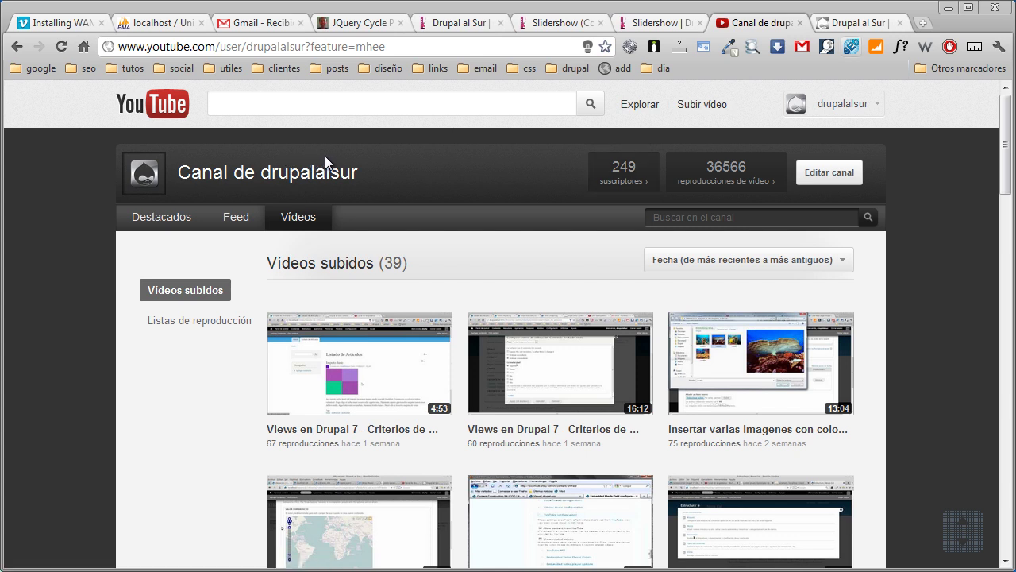
{"action": "key", "text": "ctrl+Tab"}
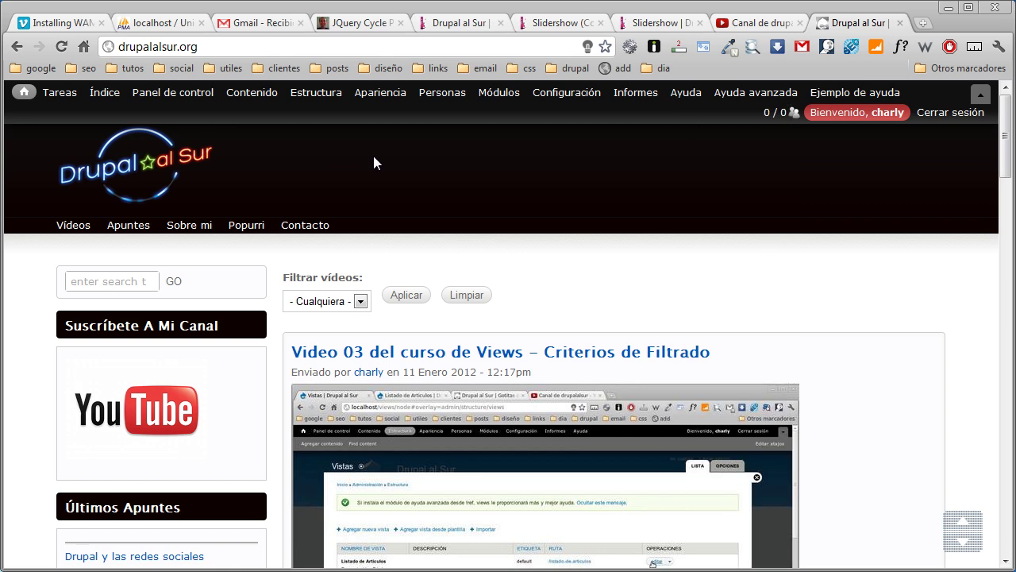